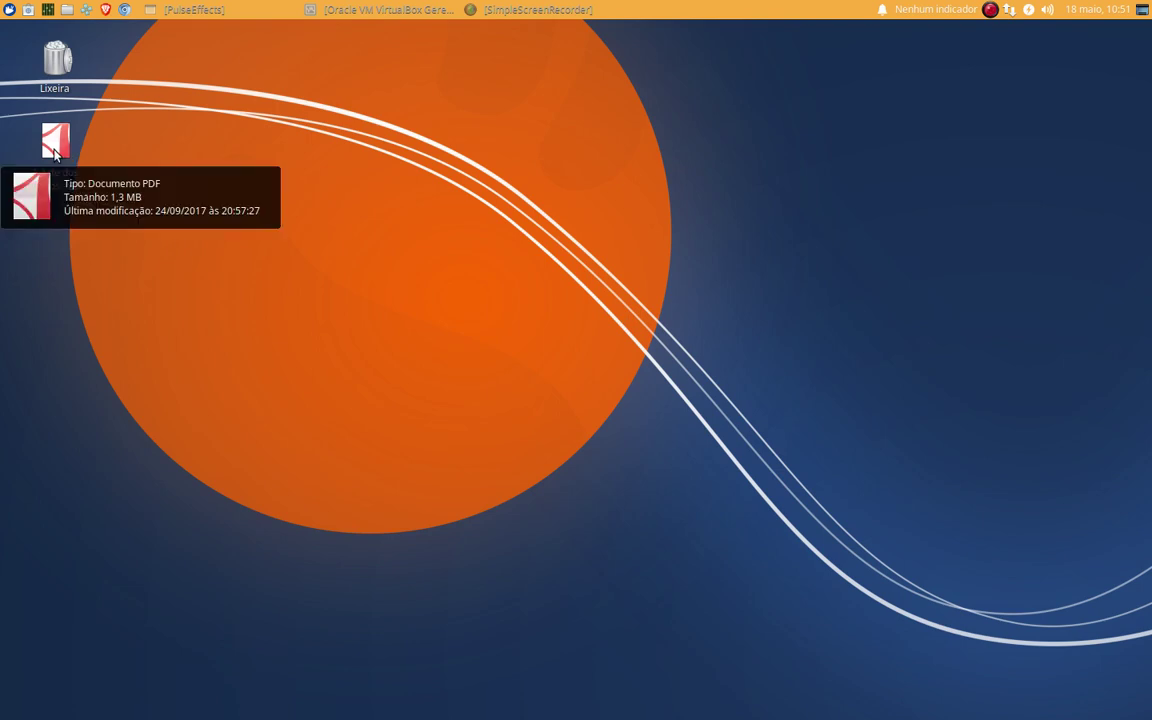
left_click(7, 11)
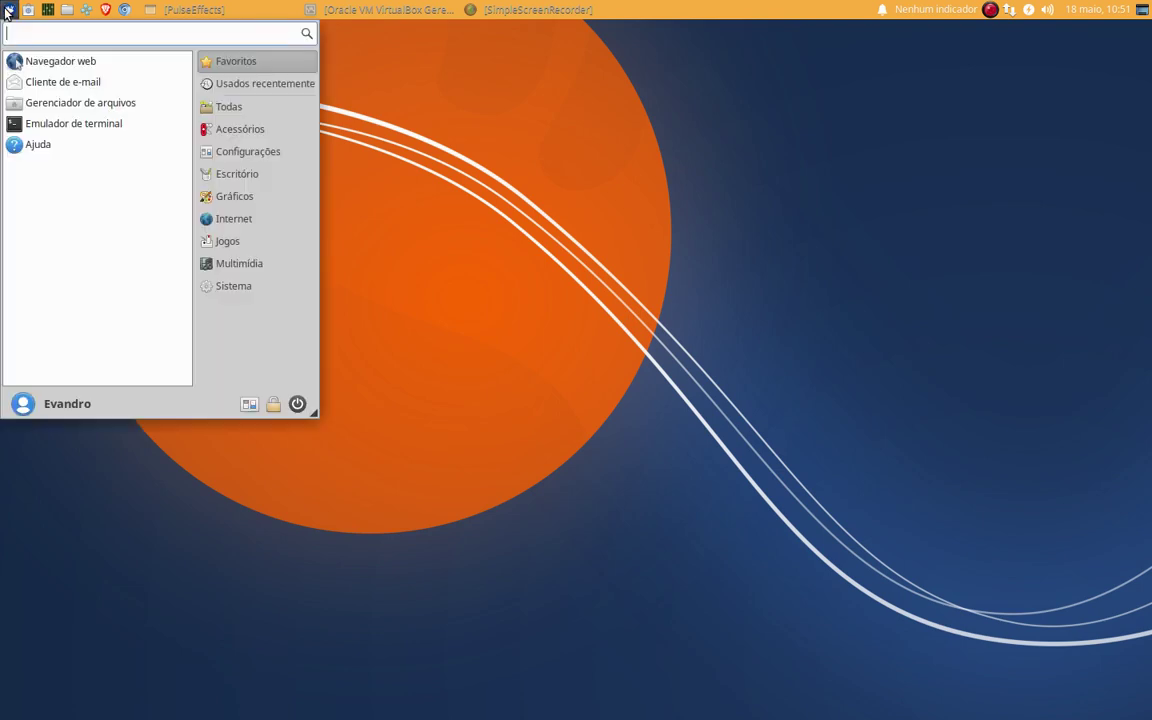
left_click(7, 11)
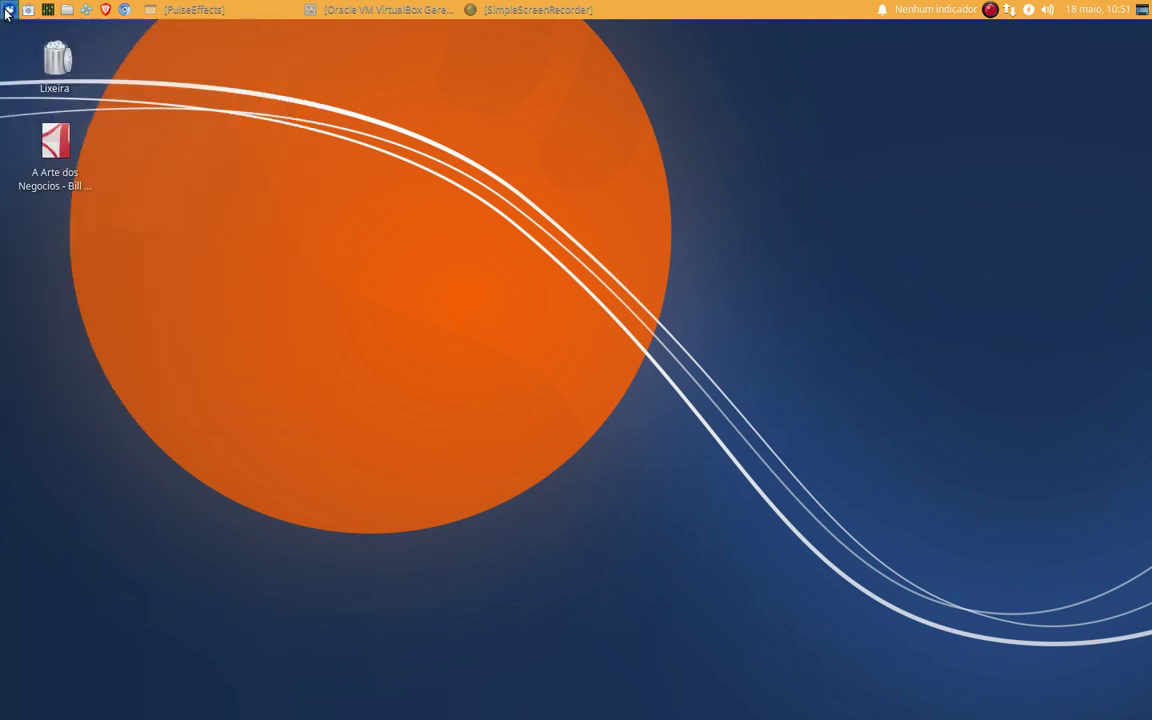
left_click(7, 11)
left_click(7, 11)
Examine the Sistema applications and the recently used programs in the application launcher
left_click(9, 10)
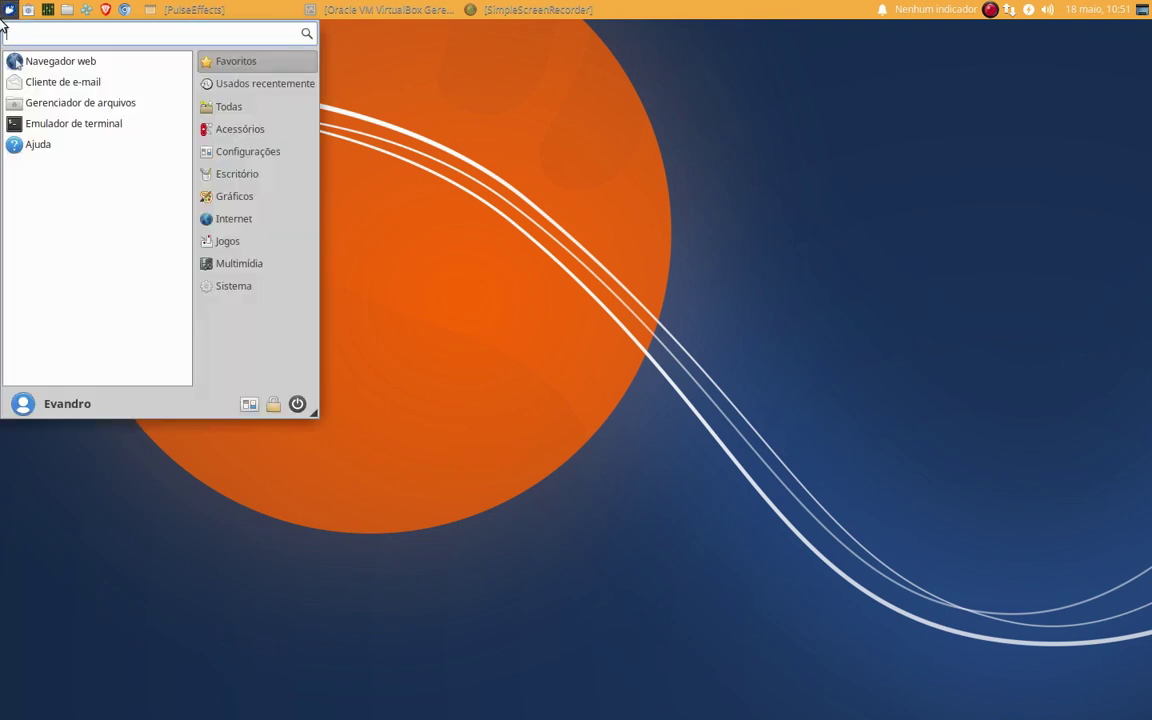
left_click(220, 286)
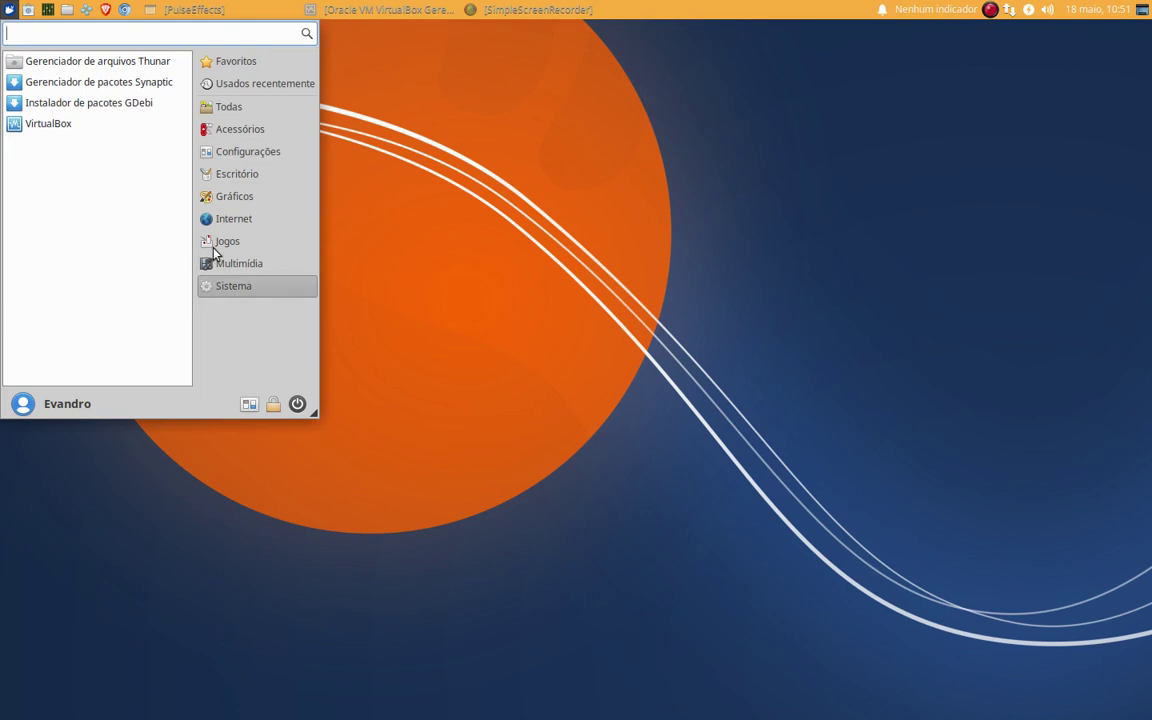
left_click(254, 88)
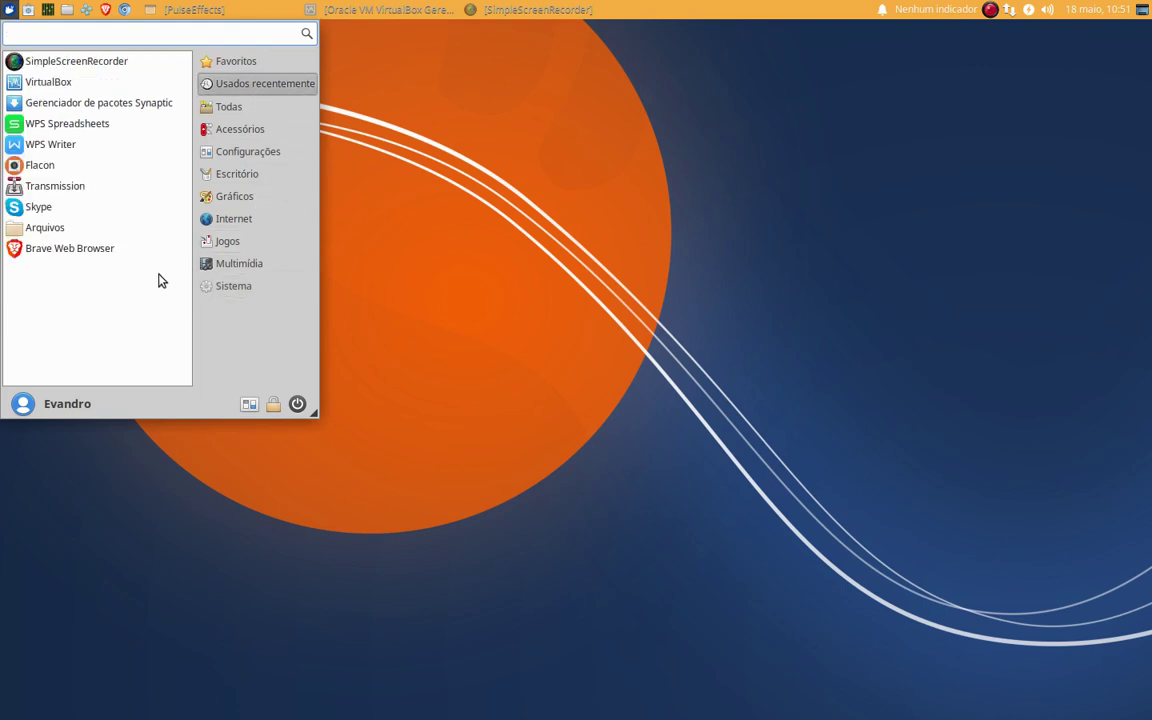
left_click(435, 294)
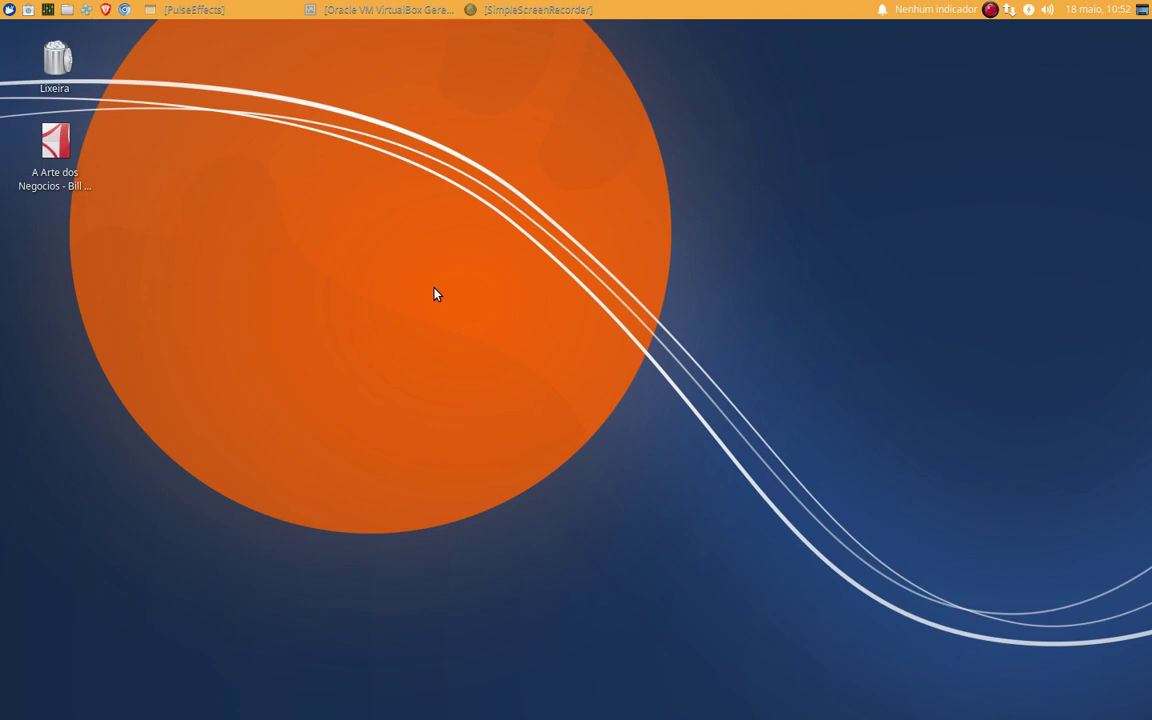
Examine the programs listed under Todas, Acessórios, Configurações, Escritório, Multimídia and Internet in the application launcher
left_click(10, 10)
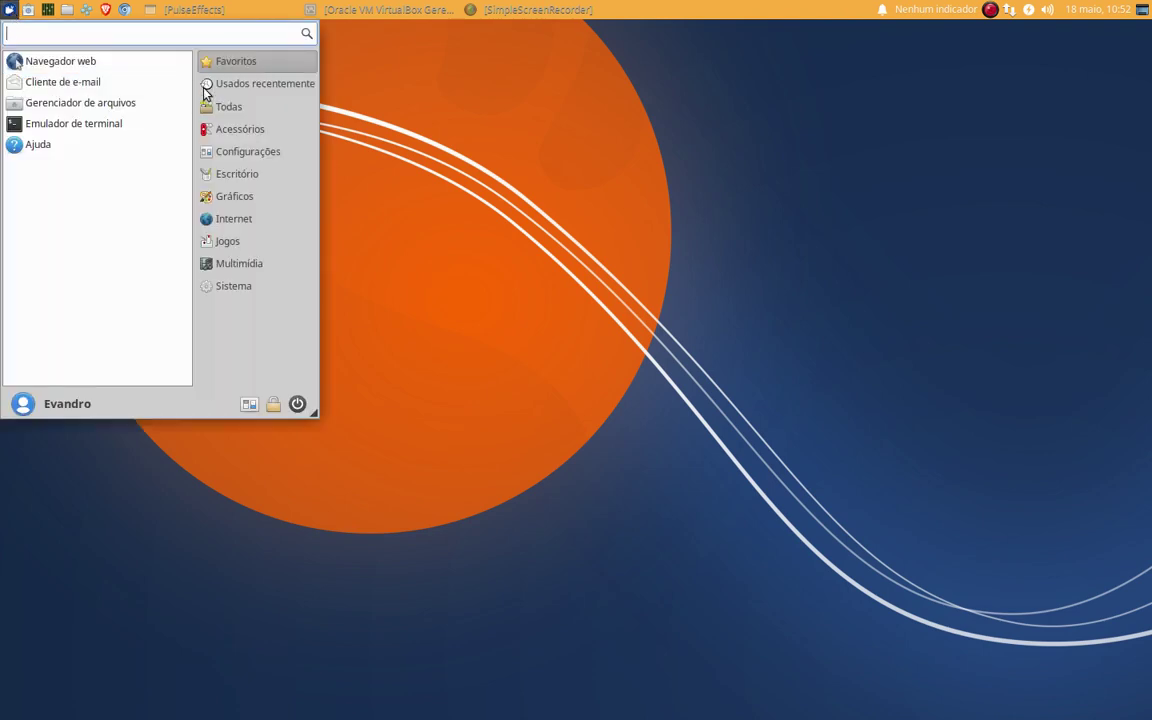
left_click(240, 108)
left_click(228, 128)
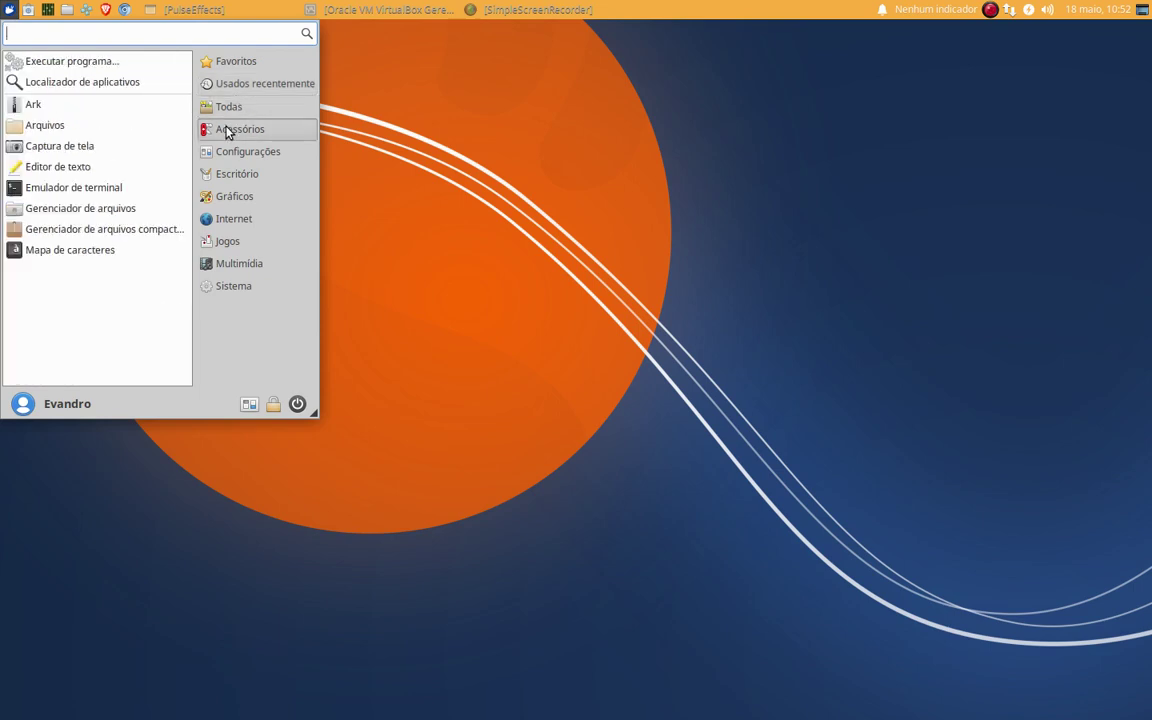
left_click(225, 150)
left_click(224, 172)
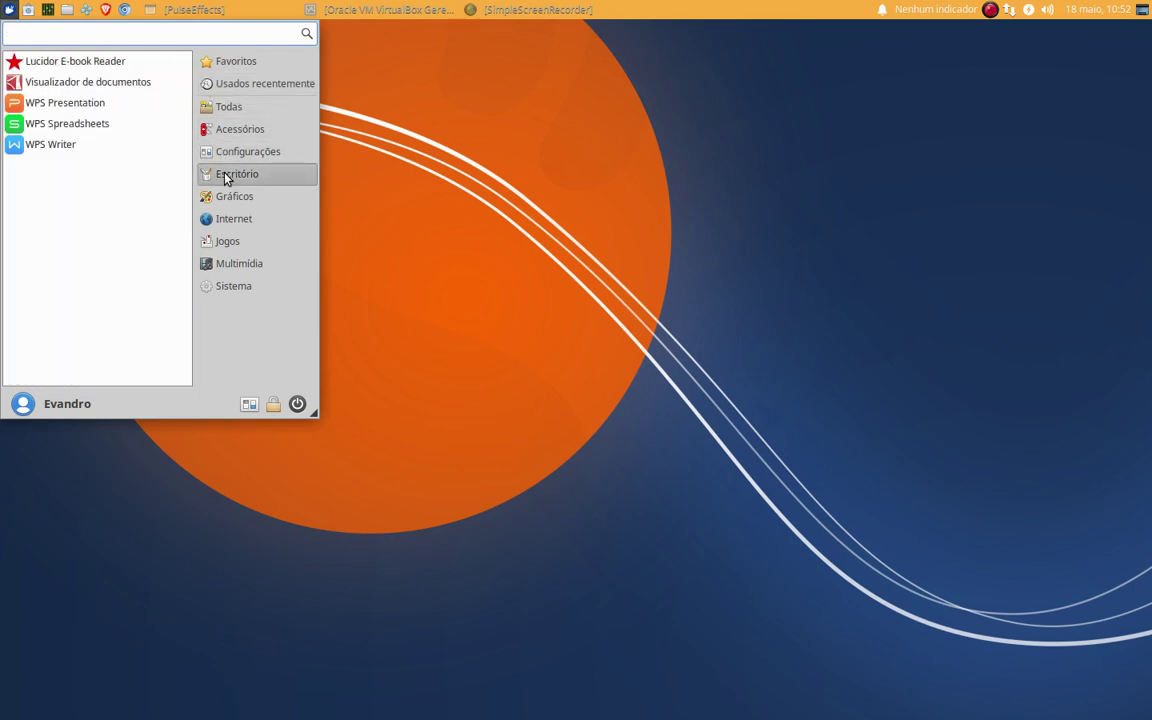
left_click(226, 265)
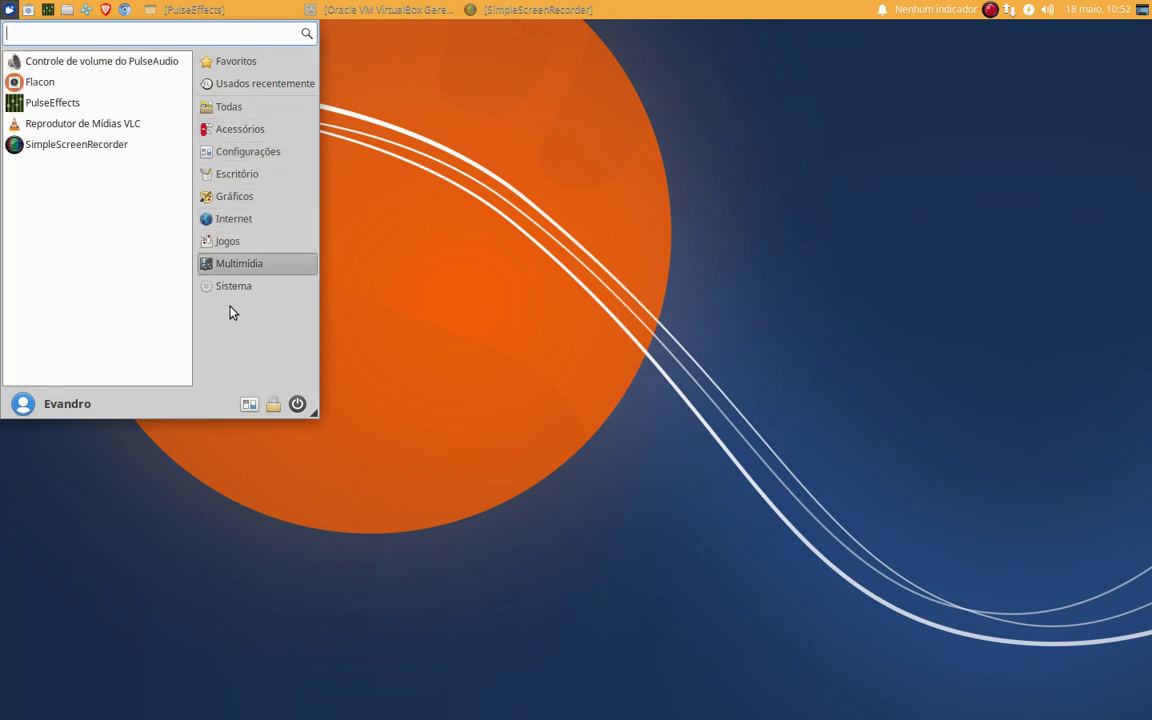
mouse_move(228, 222)
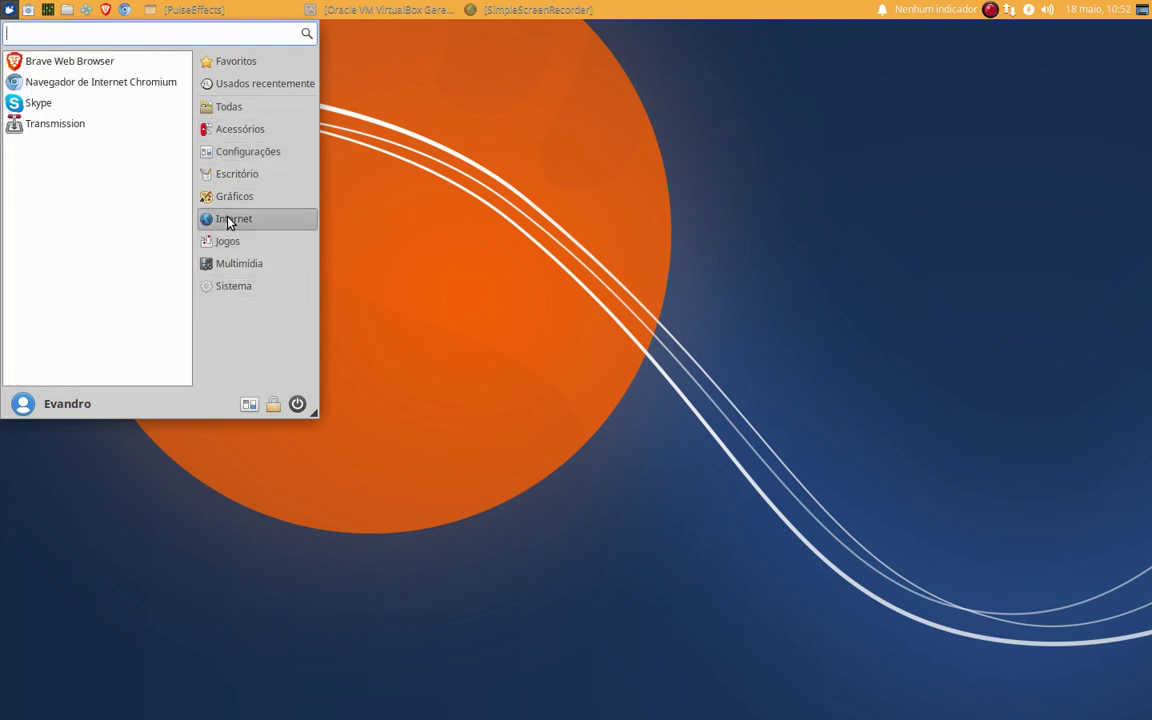
left_click(450, 272)
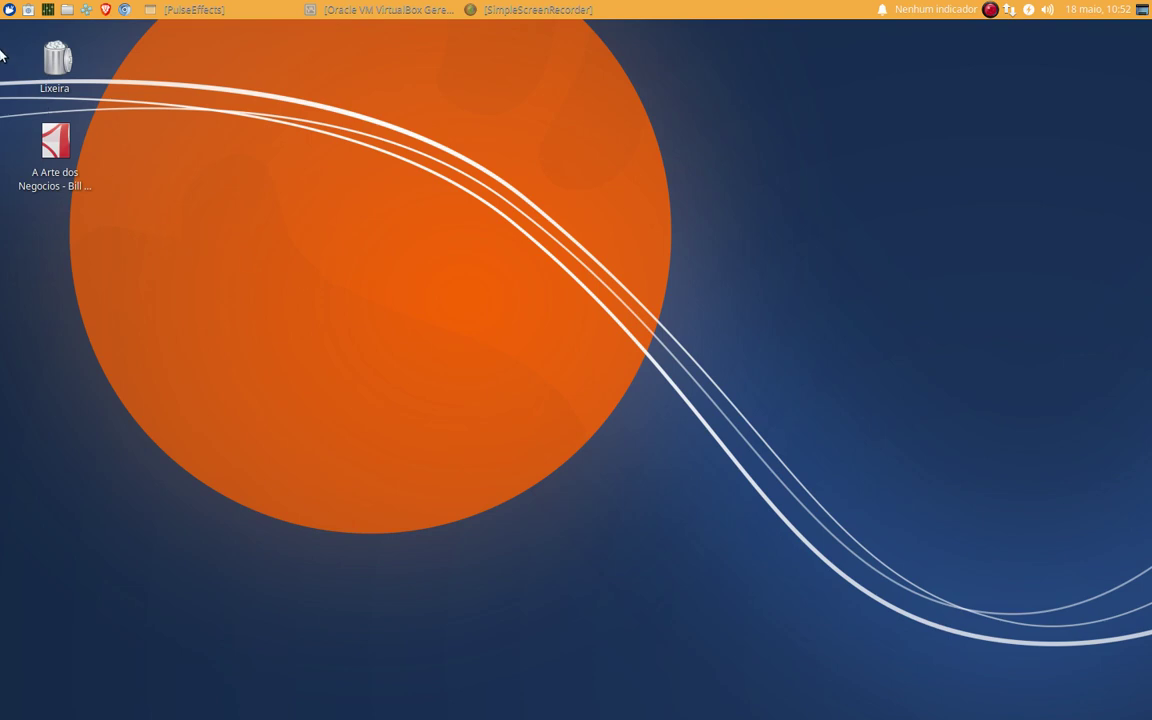
left_click(8, 9)
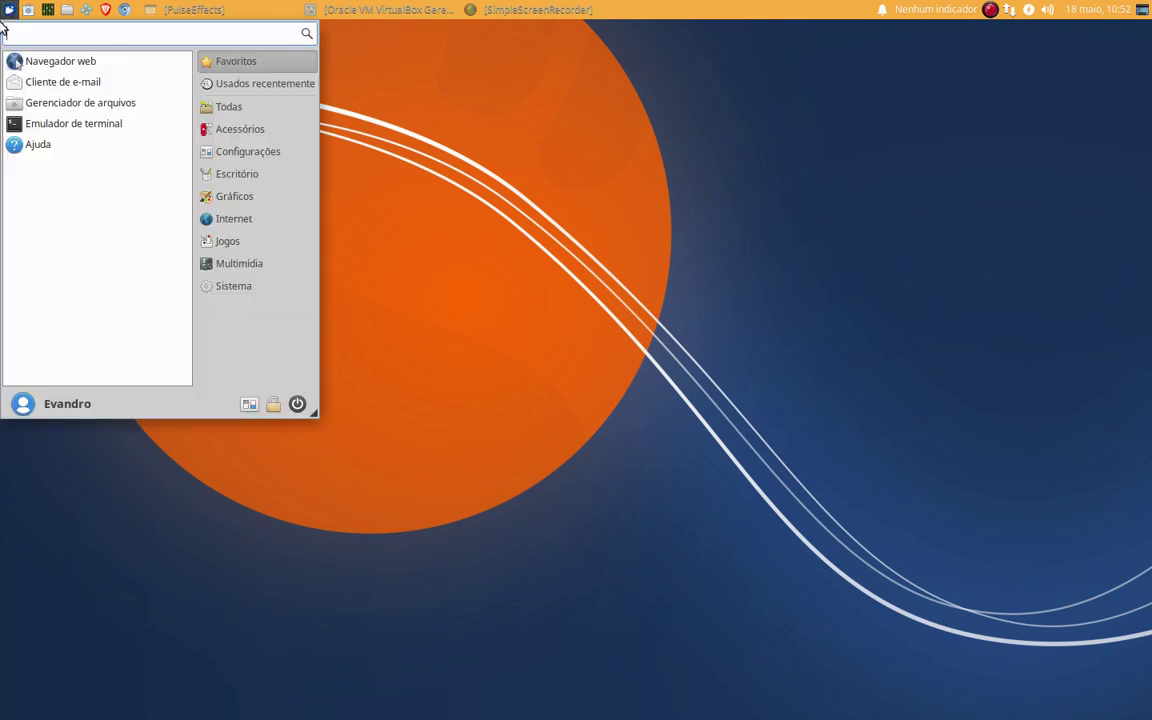
left_click(441, 364)
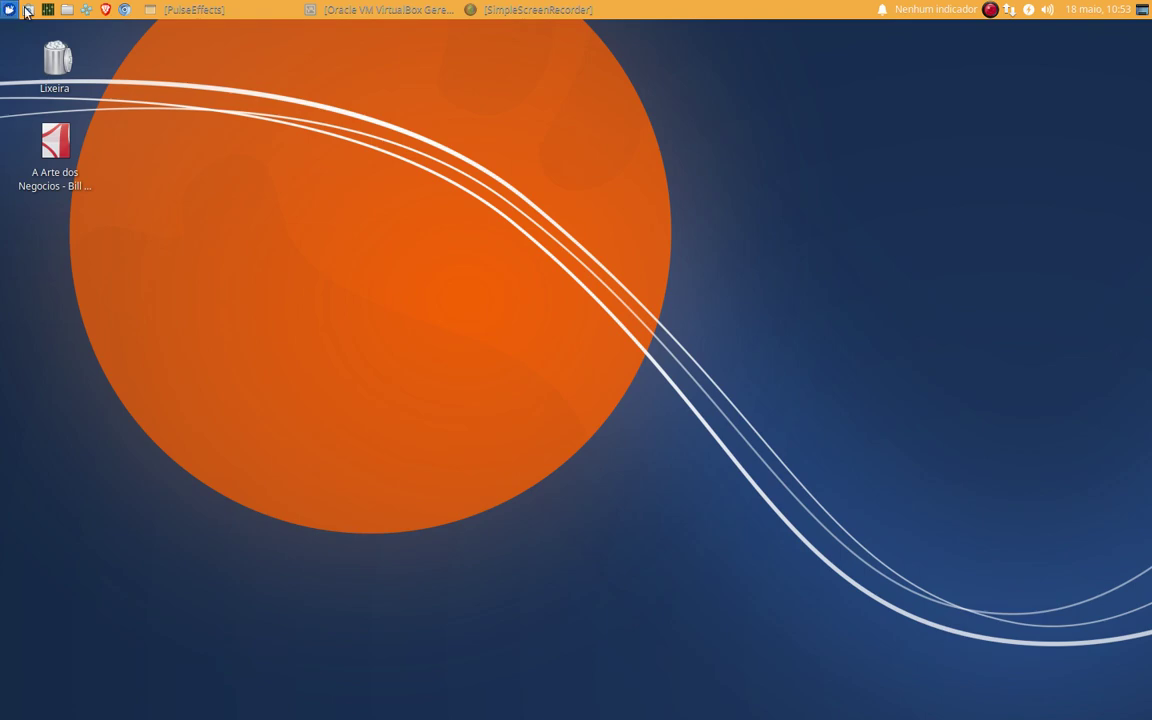
Launch the PPSSPP emulator to view its start screen, and close it again
left_click(86, 10)
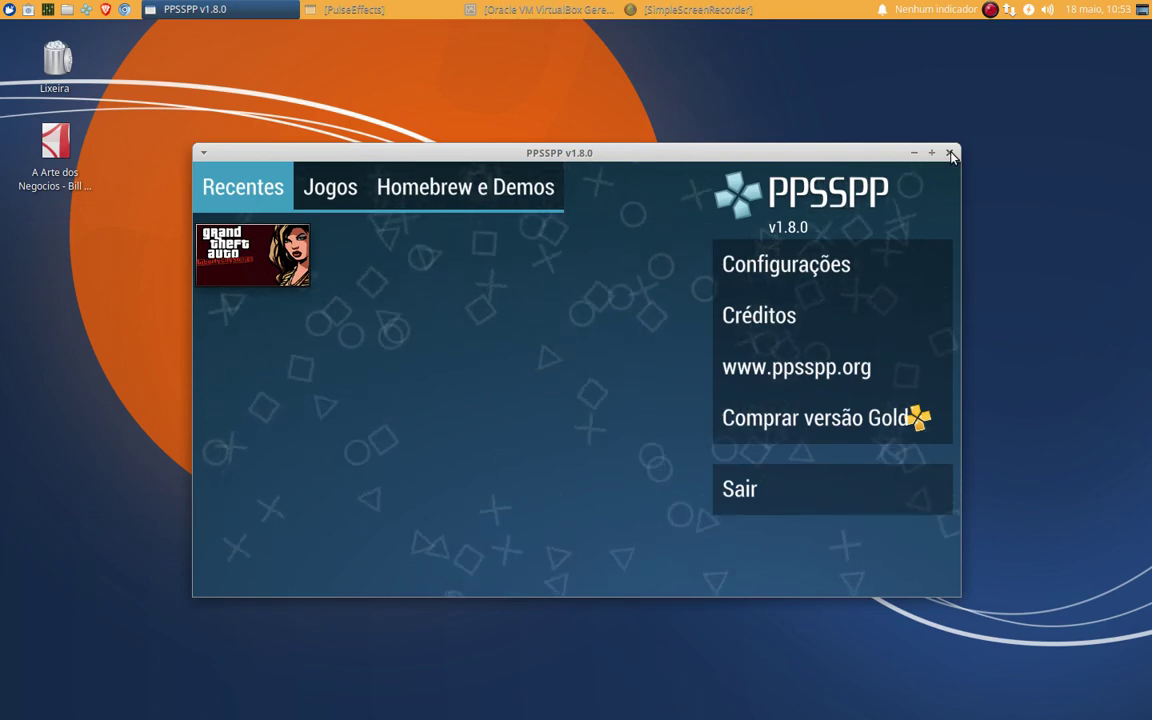
left_click(950, 153)
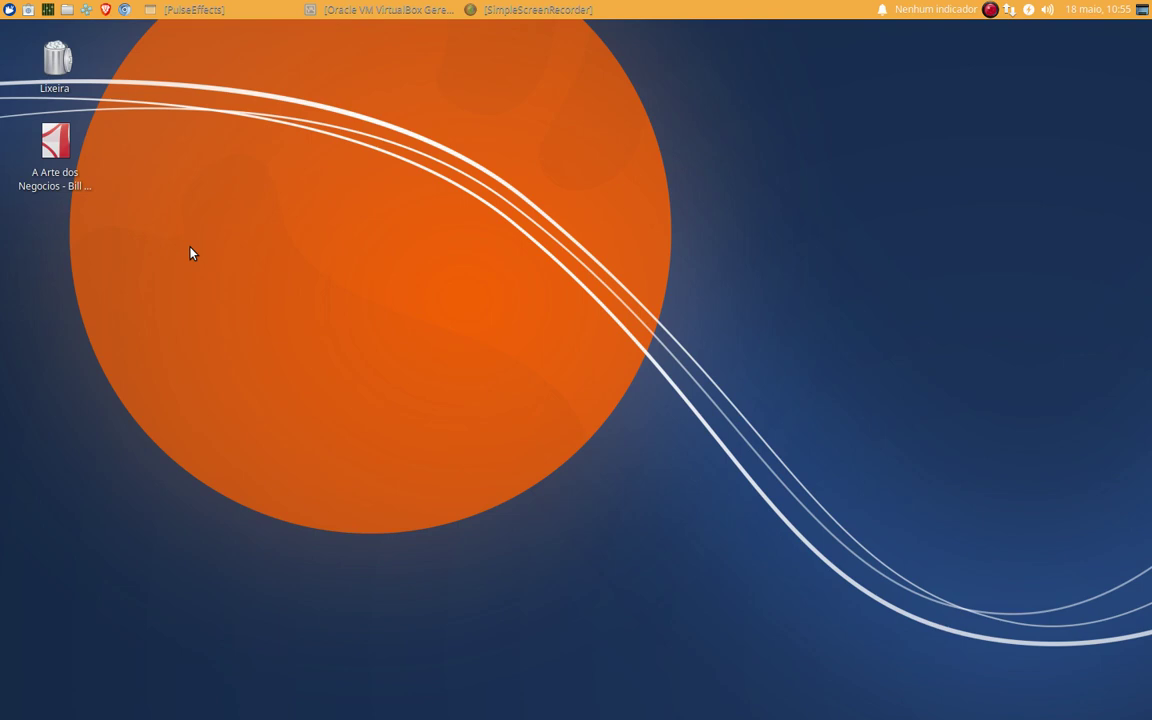
Locate the PPSSPPSDL executable in the home directory's assets folder using the file manager, and close the window
left_click(66, 11)
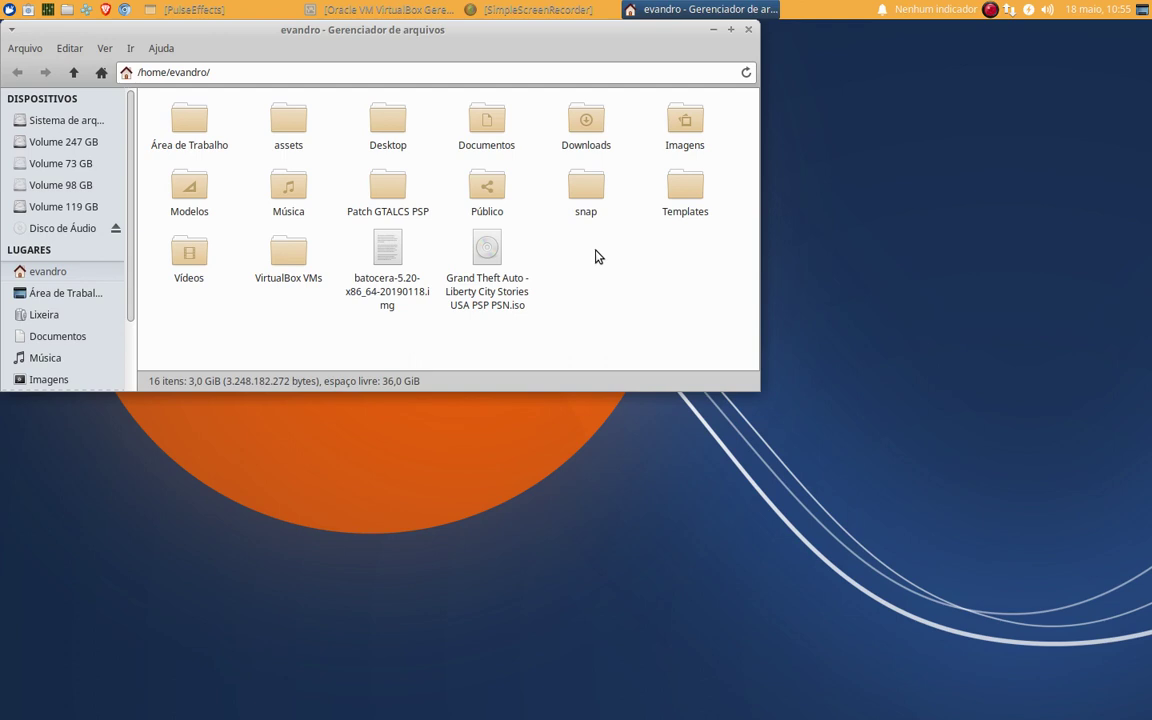
left_click(288, 126)
left_click_drag(322, 25, 437, 59)
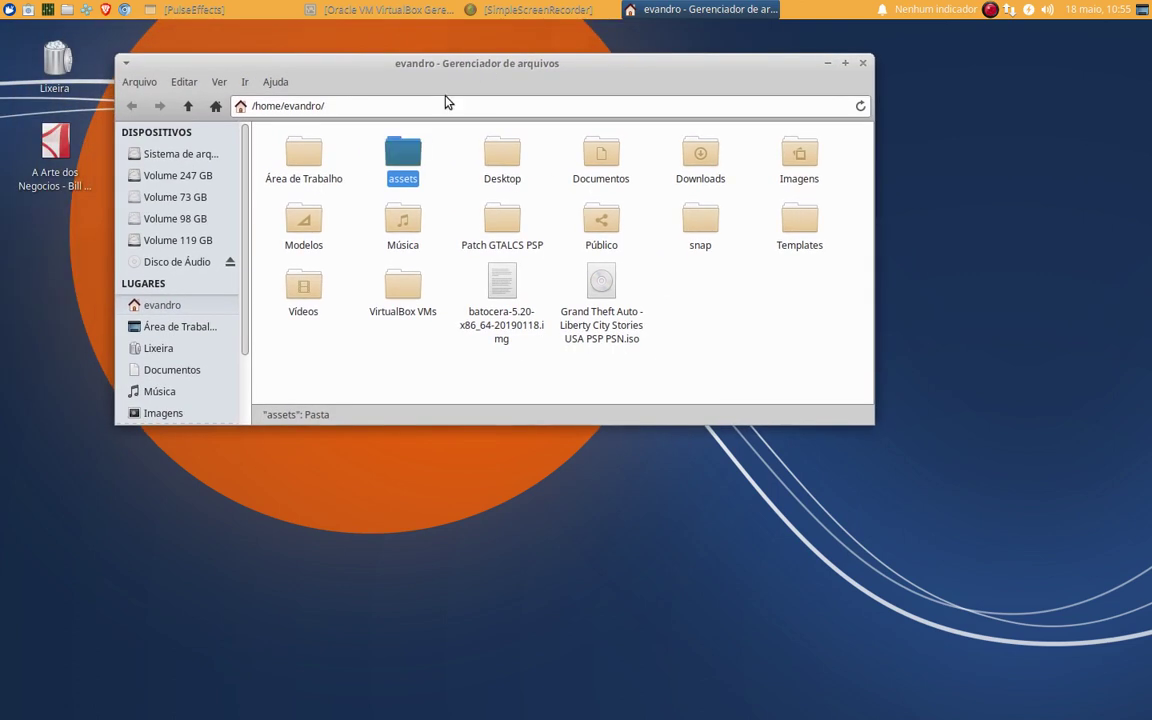
double_click(410, 155)
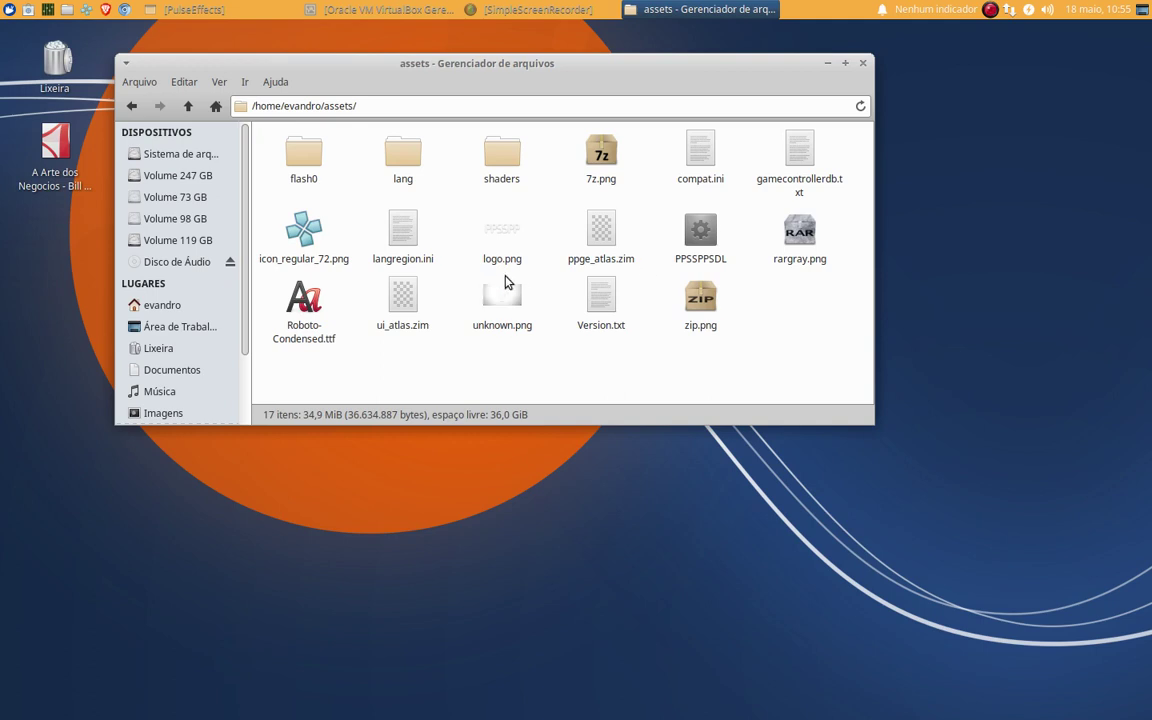
left_click(703, 235)
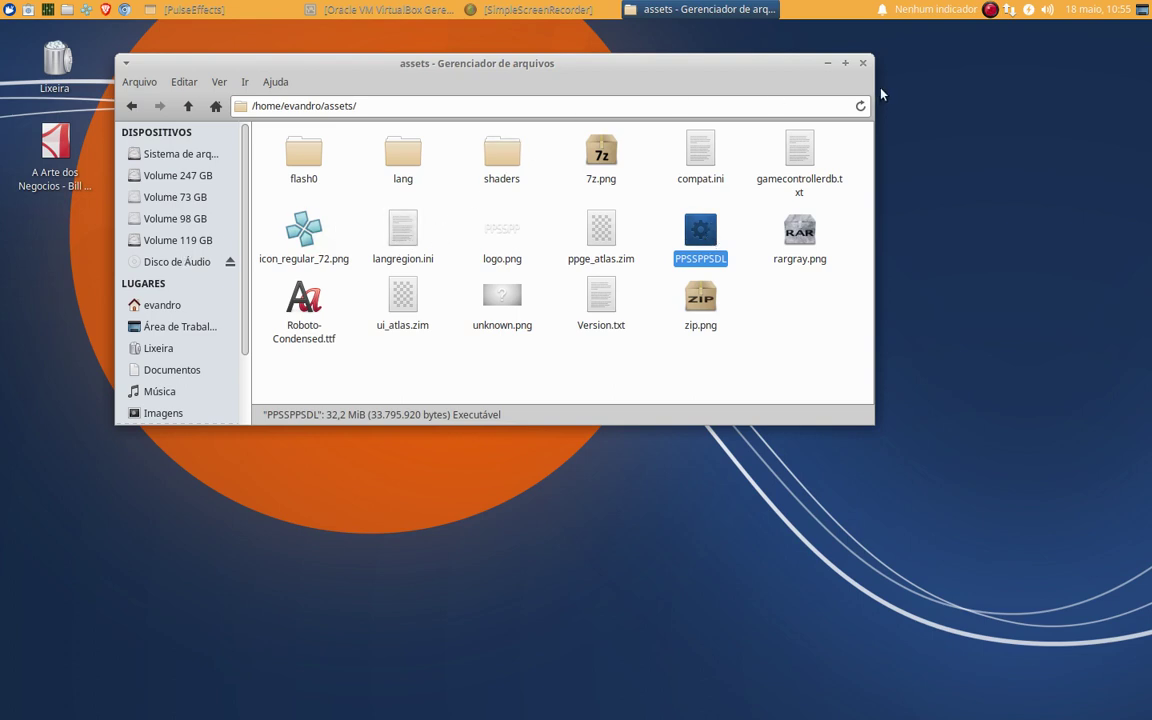
left_click(865, 64)
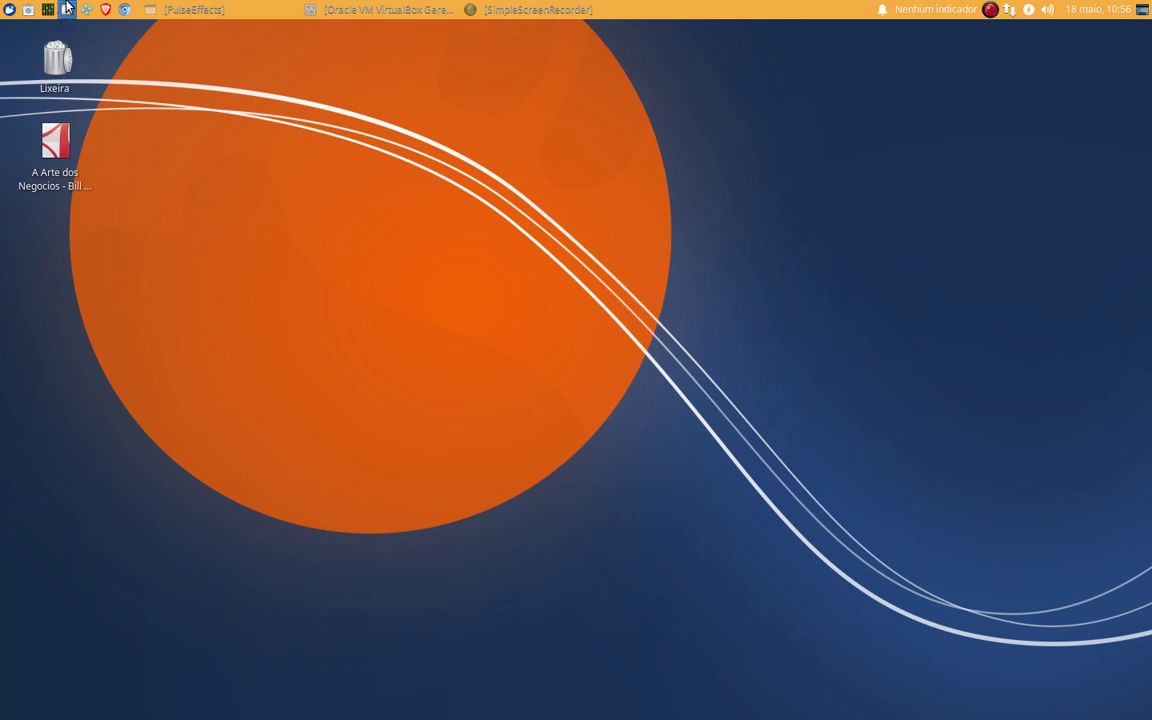
left_click(7, 8)
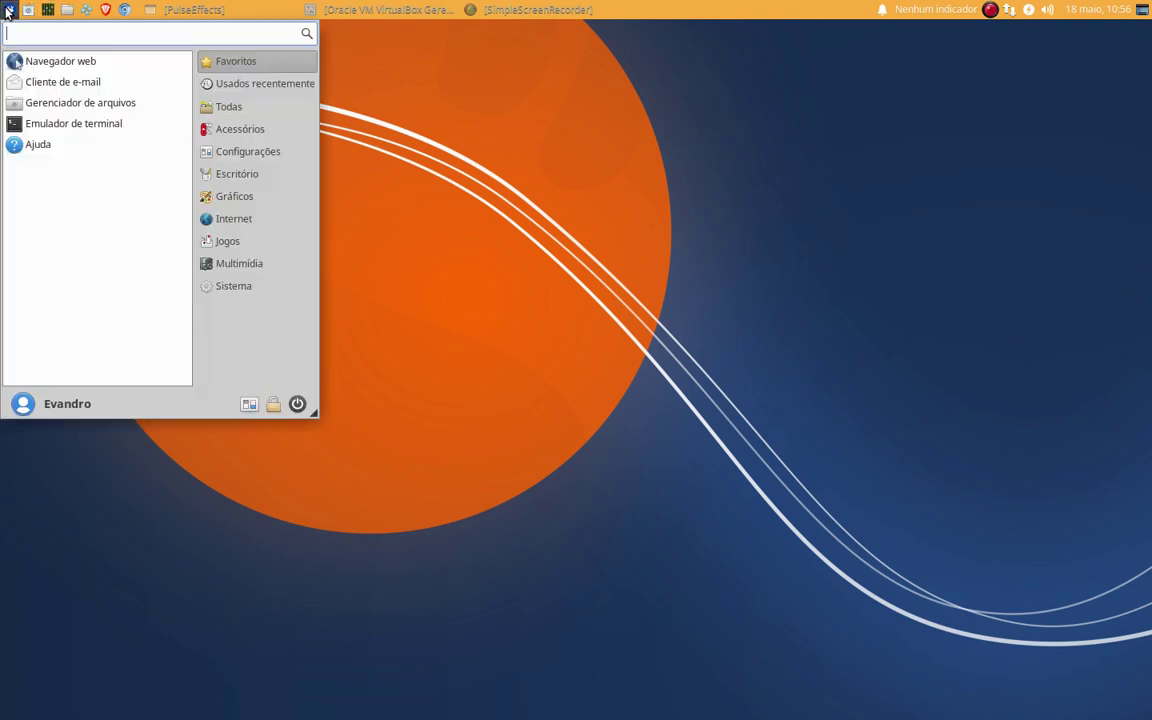
left_click(7, 10)
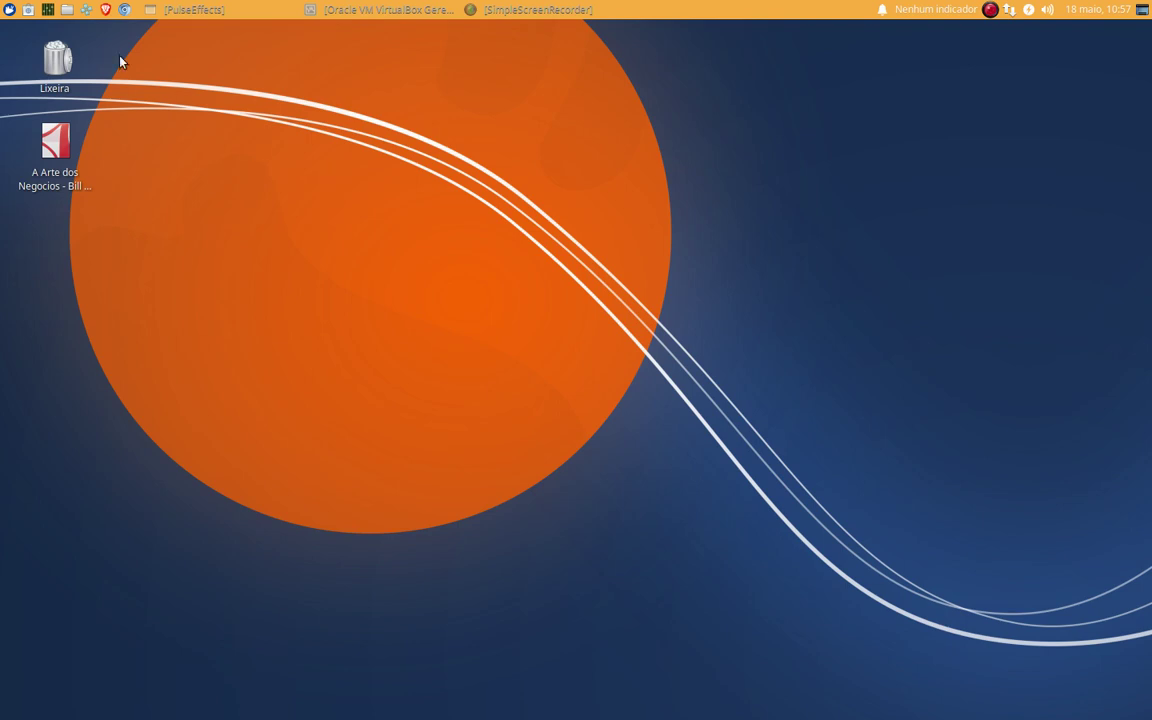
left_click(9, 9)
left_click(9, 9)
Open the Programas software store and dismiss its update error notification
left_click(28, 10)
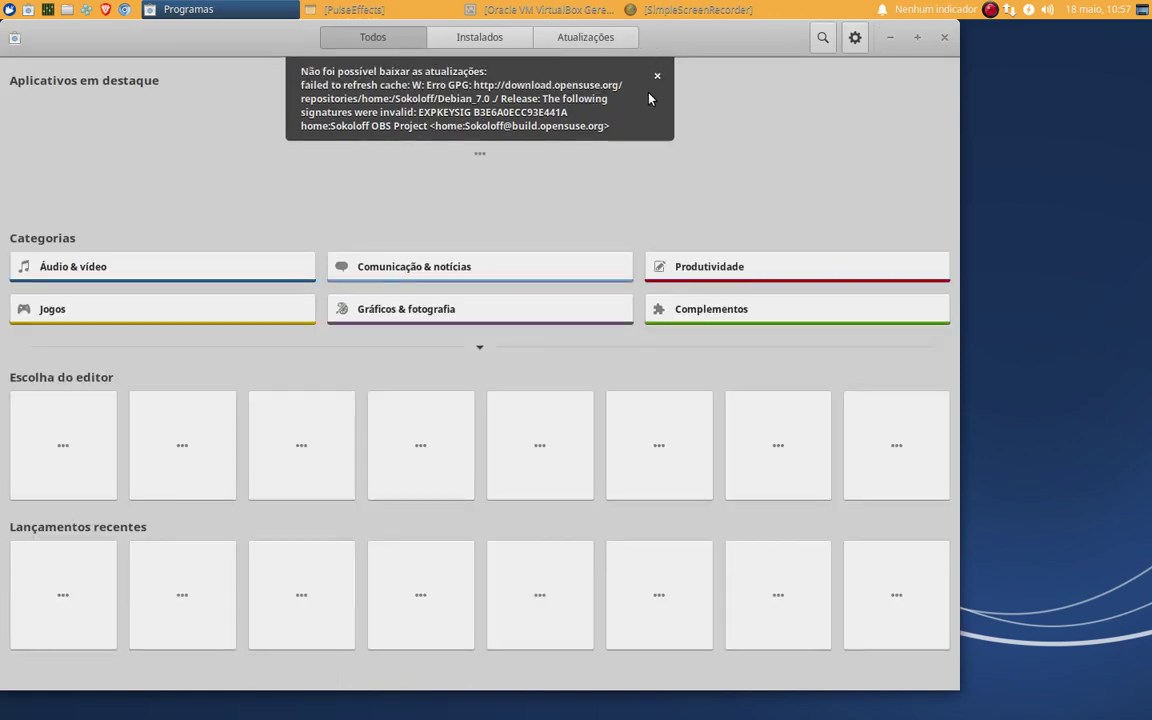
left_click(658, 77)
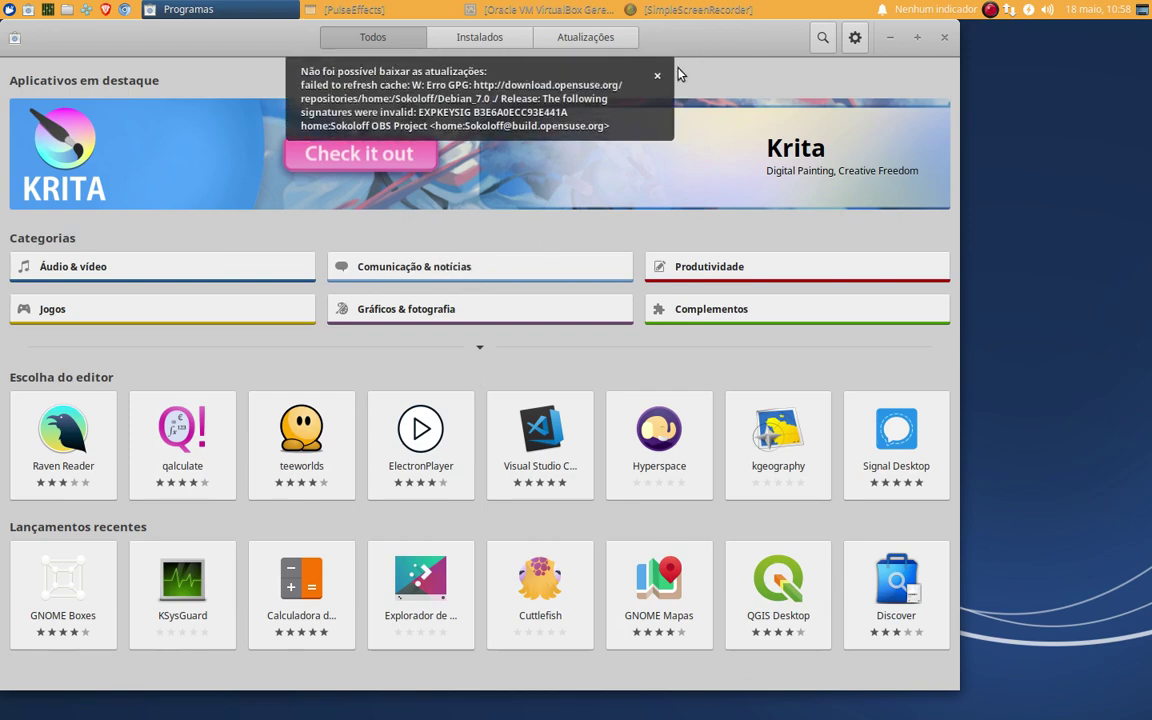
left_click(657, 75)
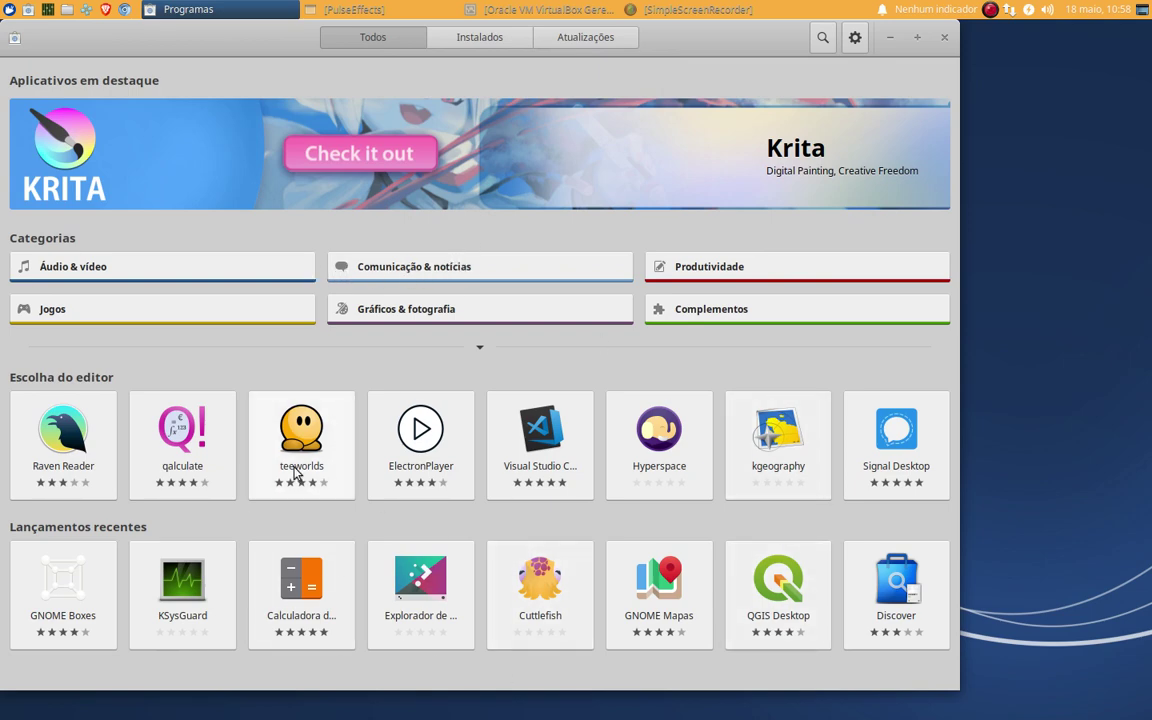
Browse the Comunicação & notícias category, filtered to show only Navegadores web
left_click(428, 273)
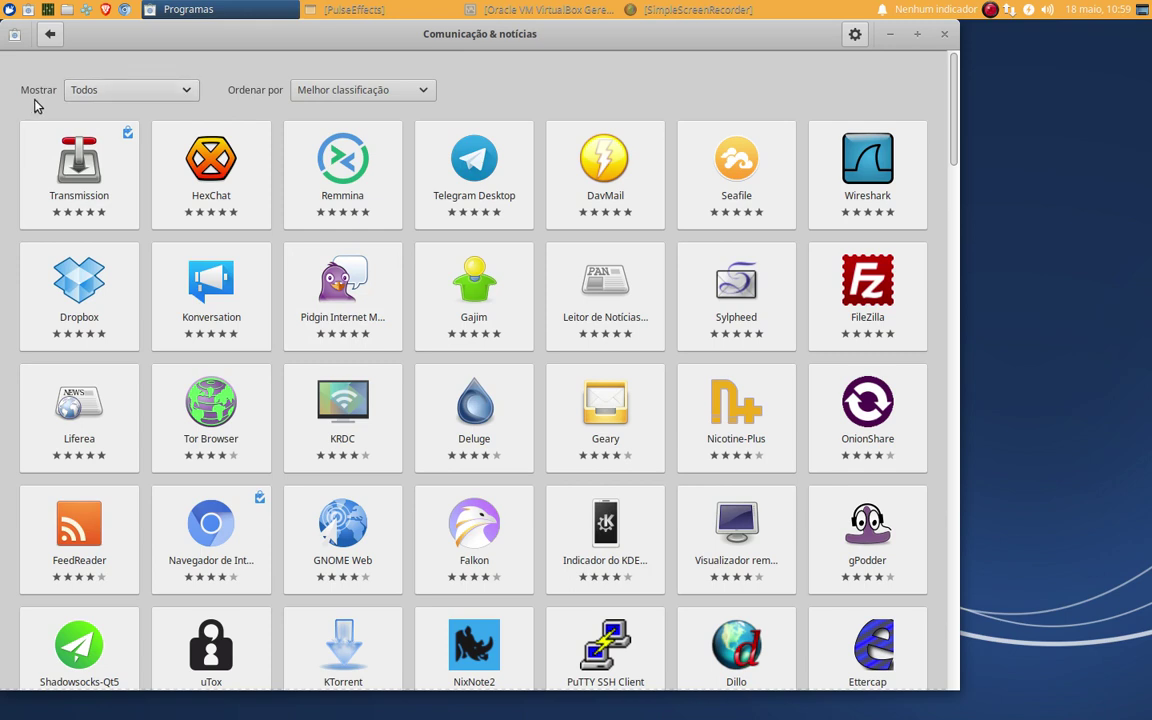
left_click(174, 96)
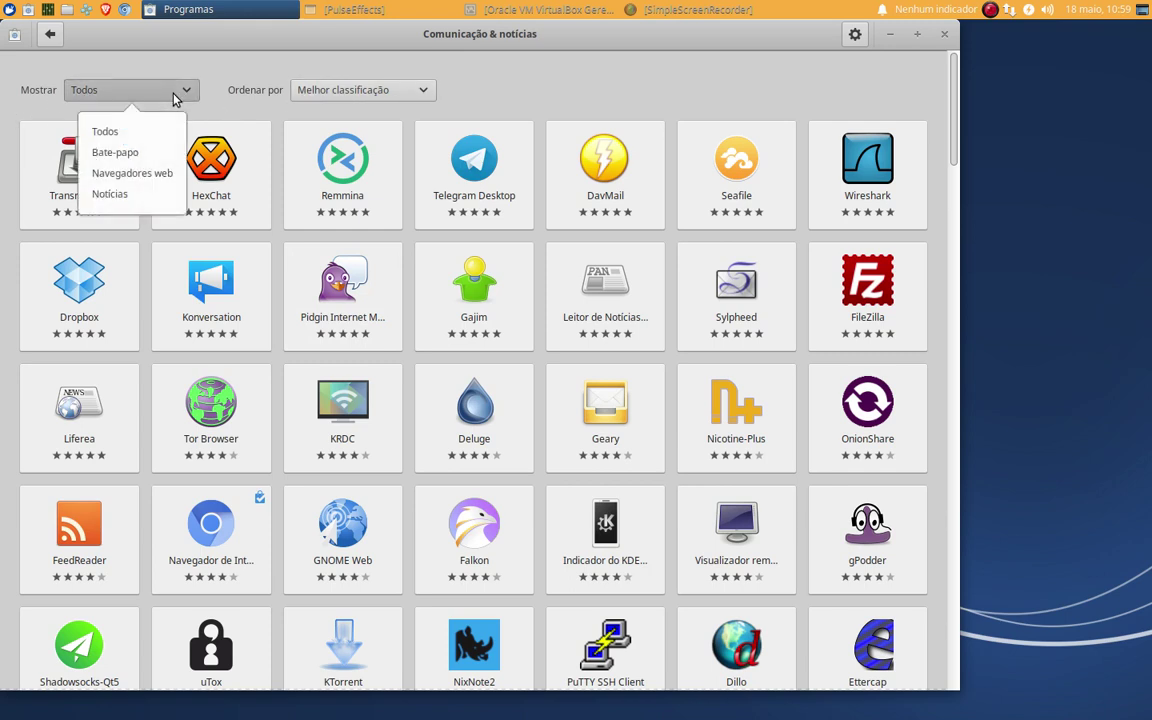
left_click(137, 178)
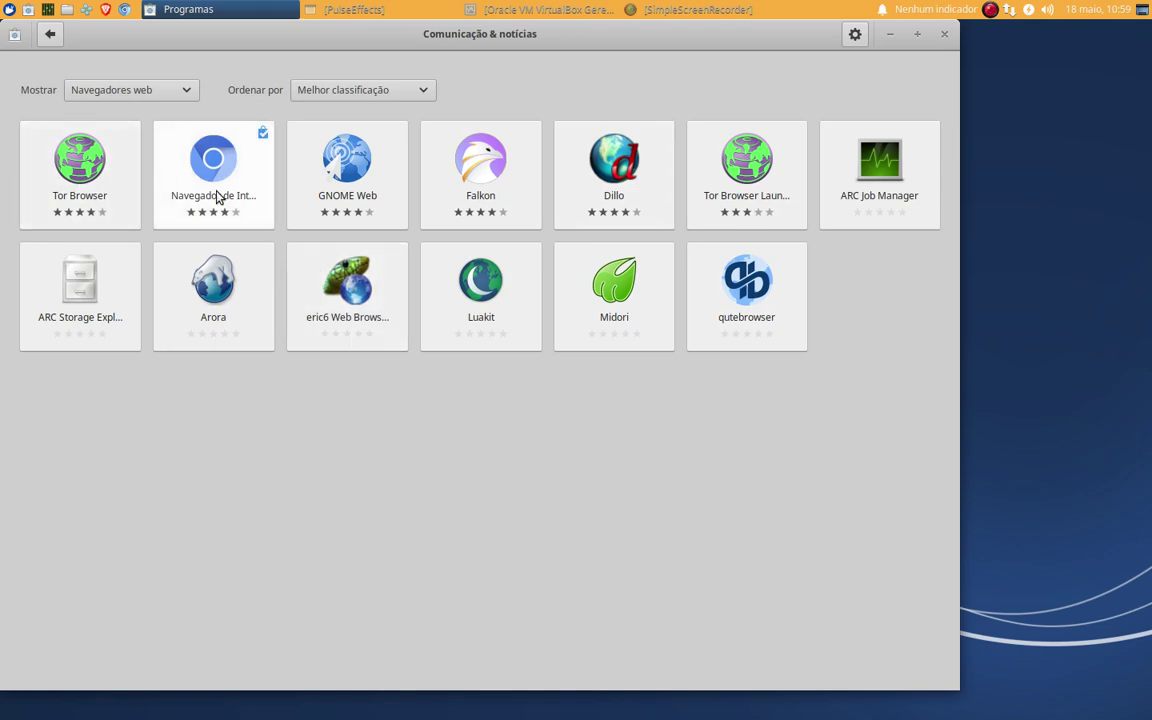
left_click(180, 91)
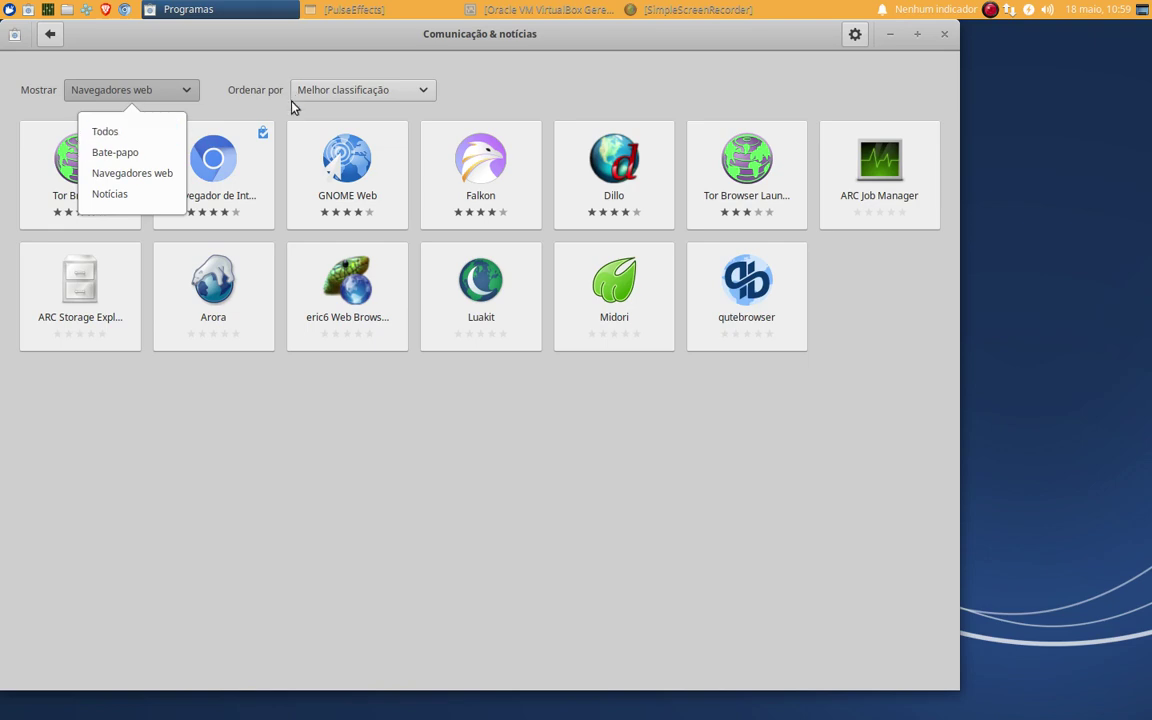
left_click(257, 98)
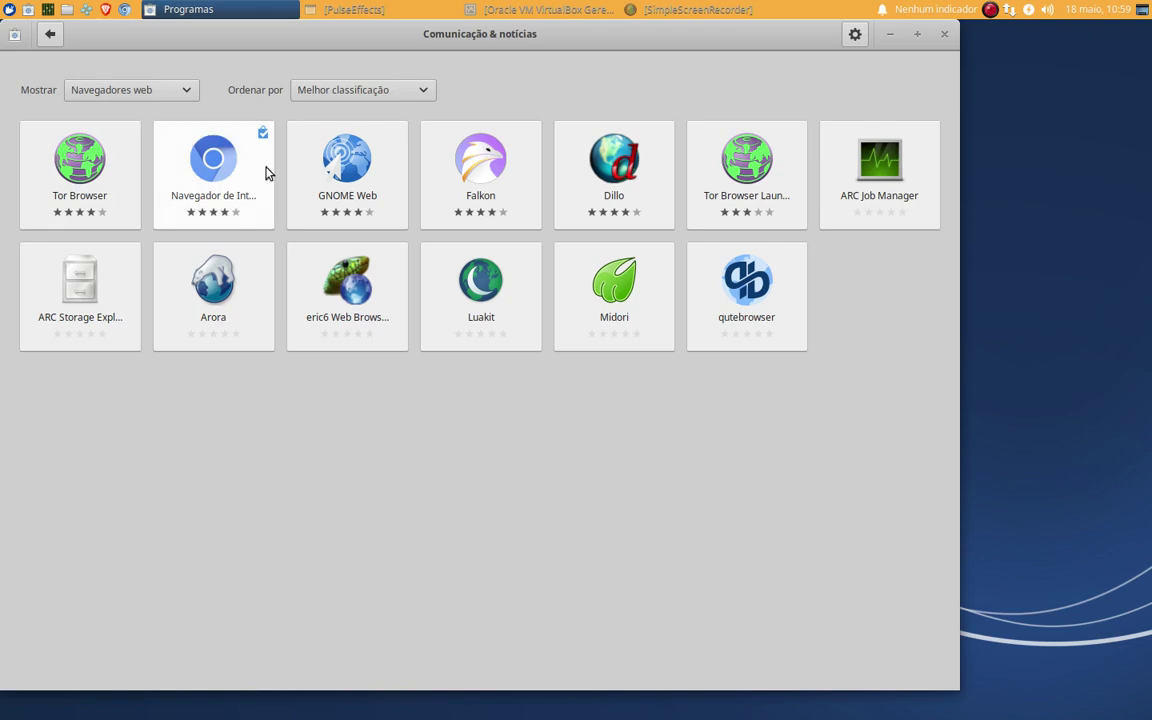
Return to the store's overview and search all applications for "brave", closing the search when finished
left_click(49, 36)
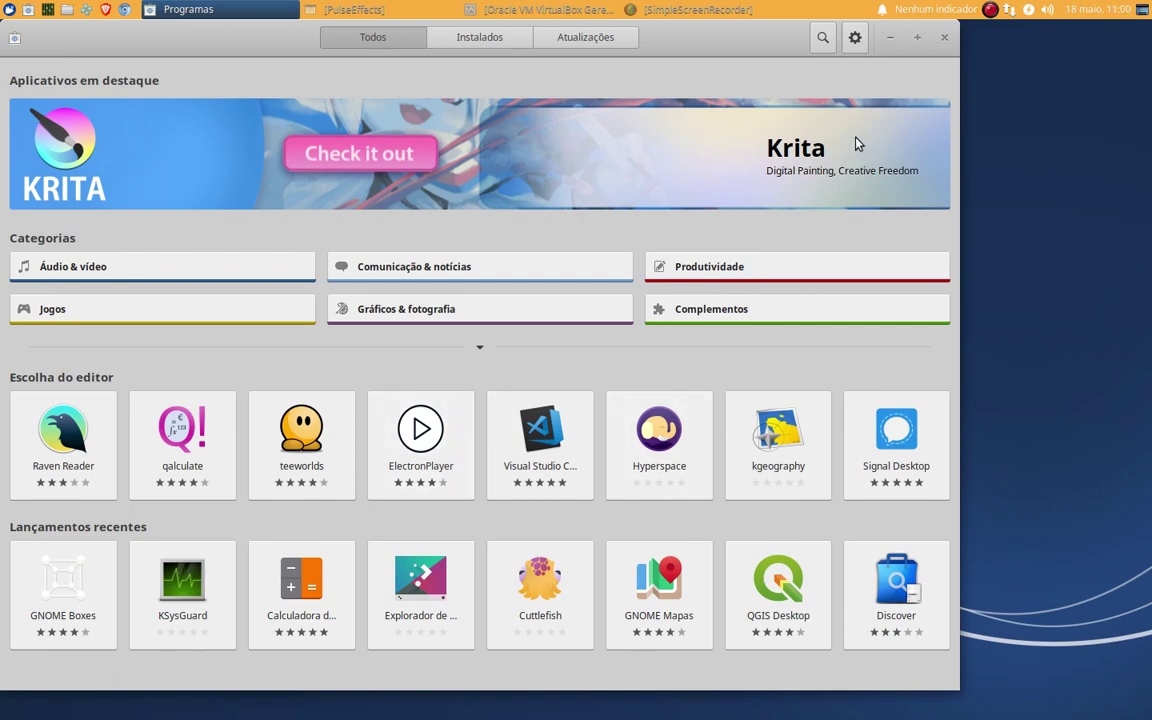
left_click(821, 38)
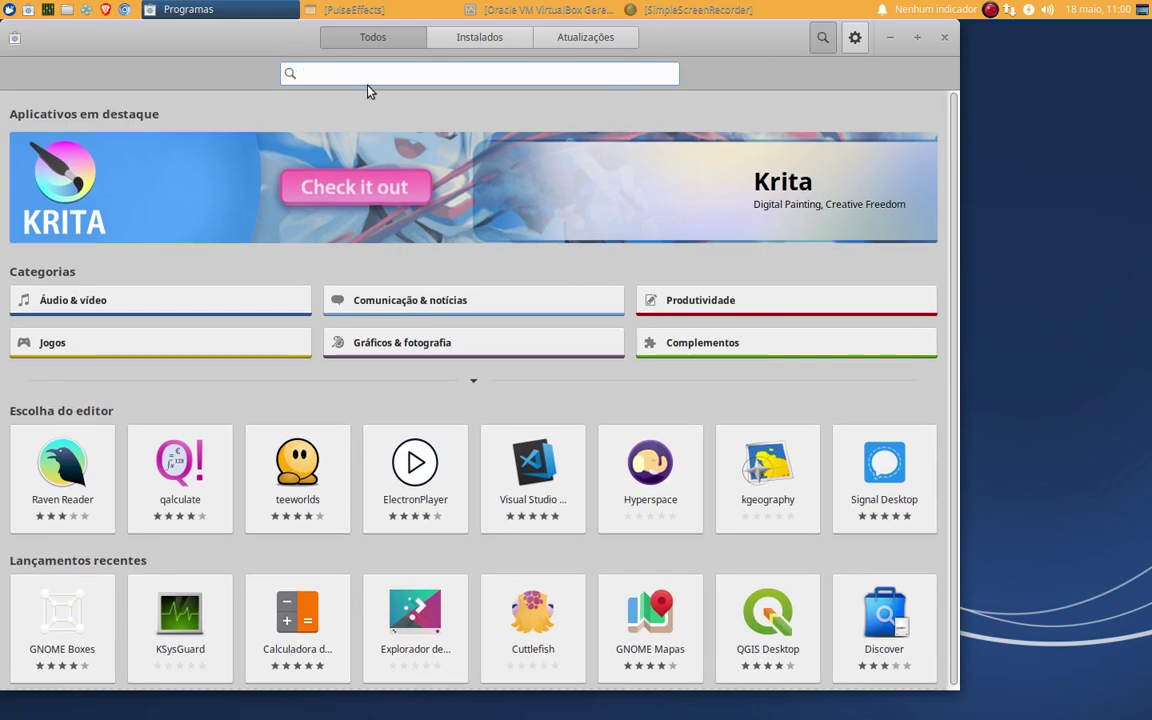
type("brave")
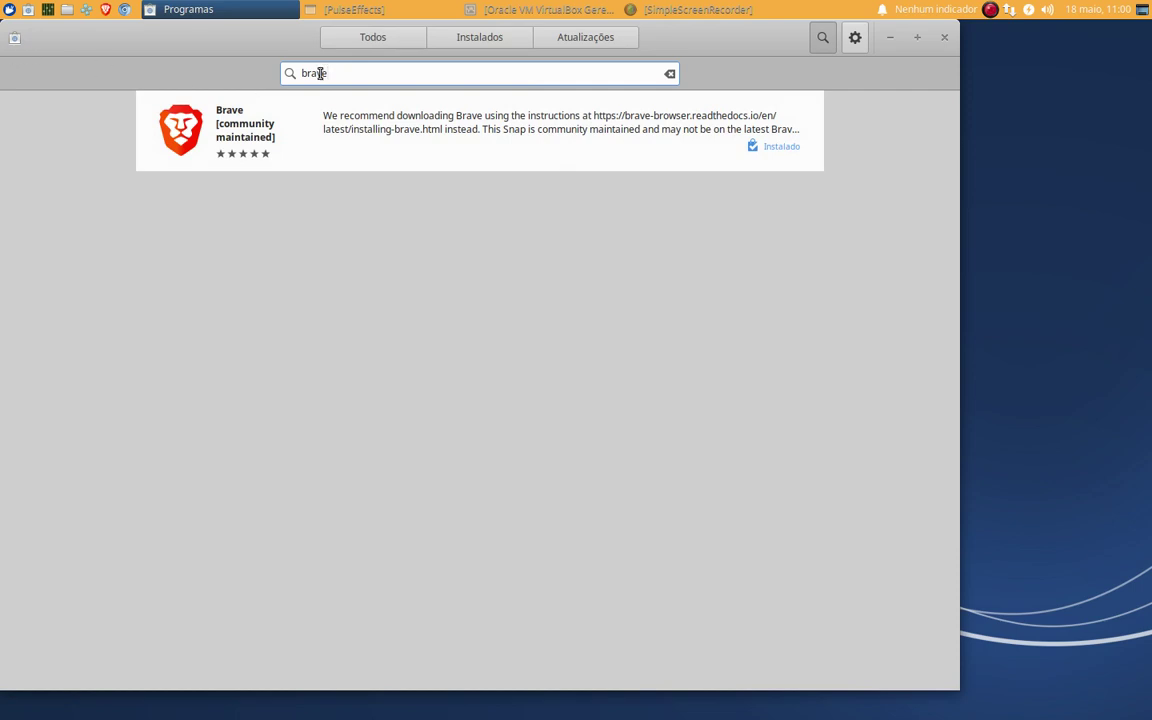
left_click(821, 34)
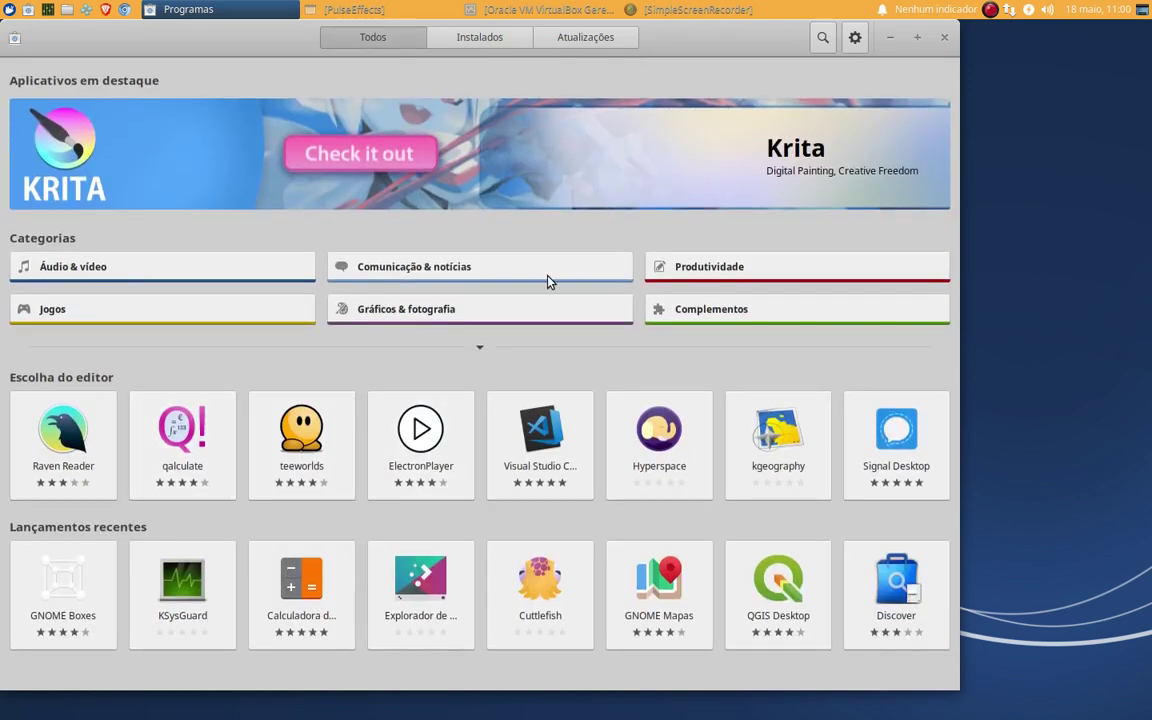
Search the store's applications for "opera" and then "chrome", and look through the chrome results
left_click(822, 37)
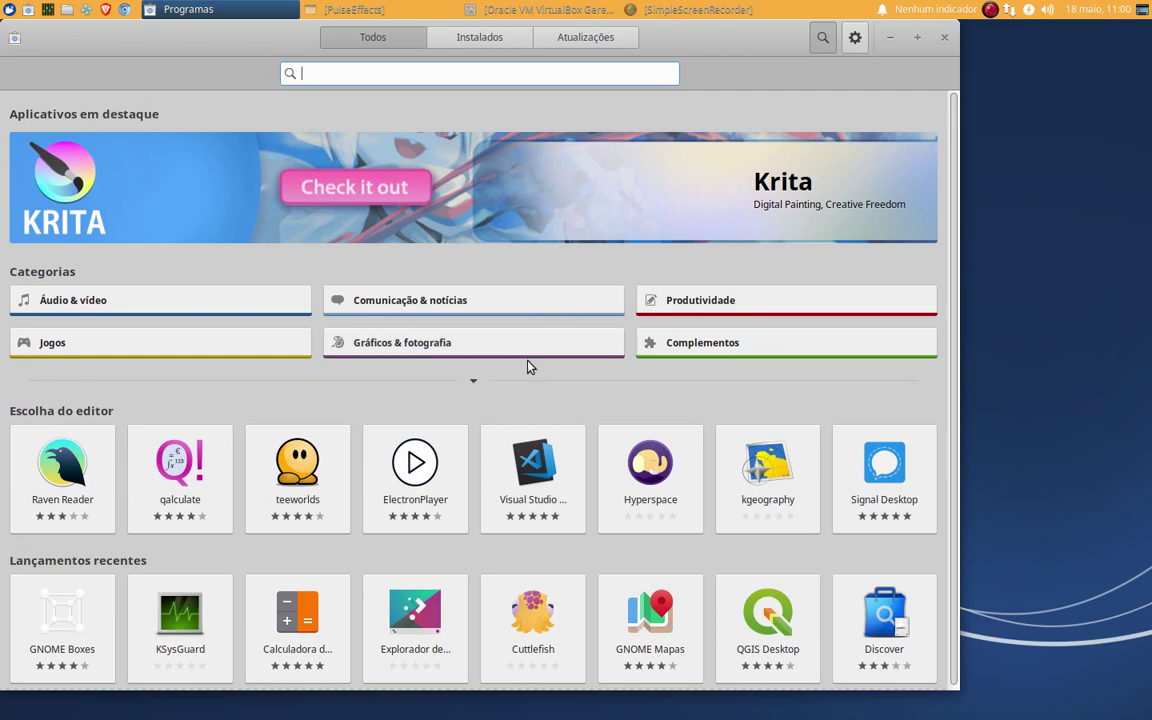
type("opera")
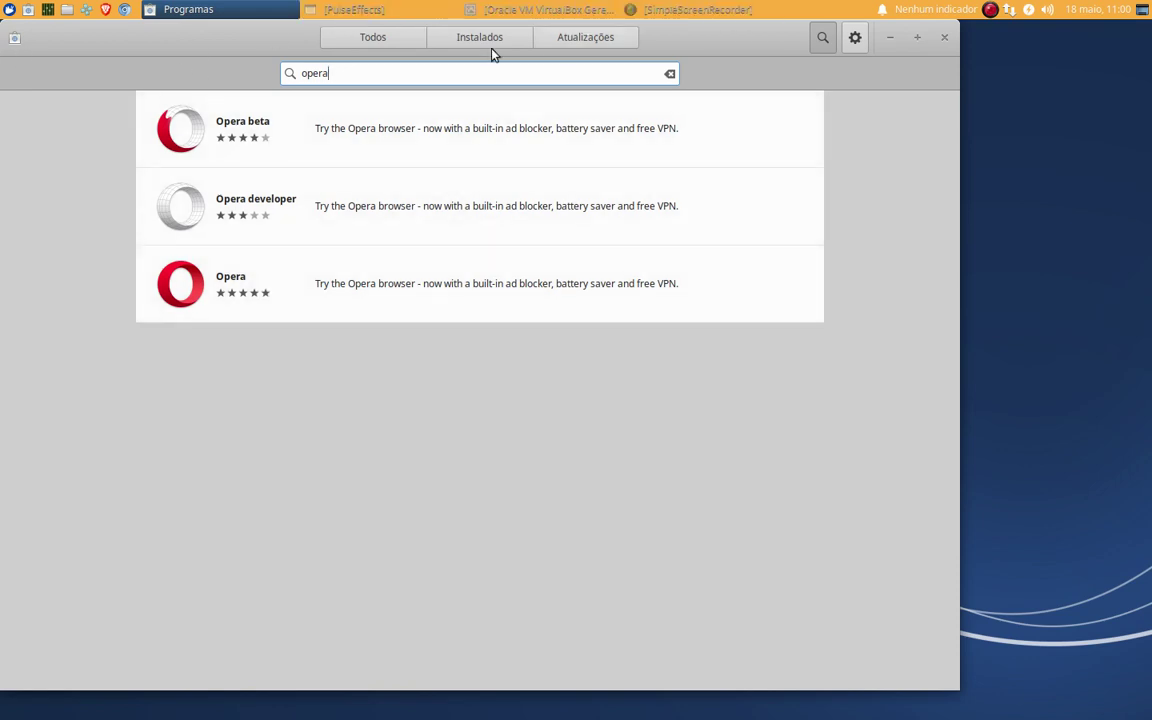
double_click(310, 74)
type("chrom")
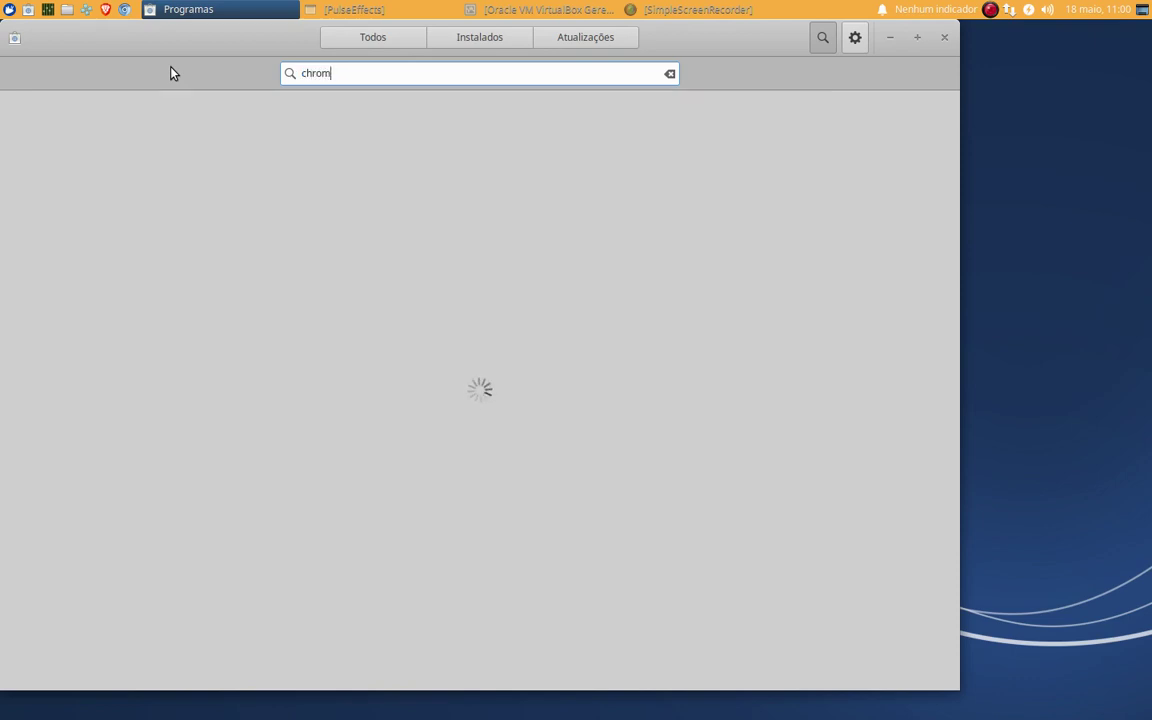
type("e")
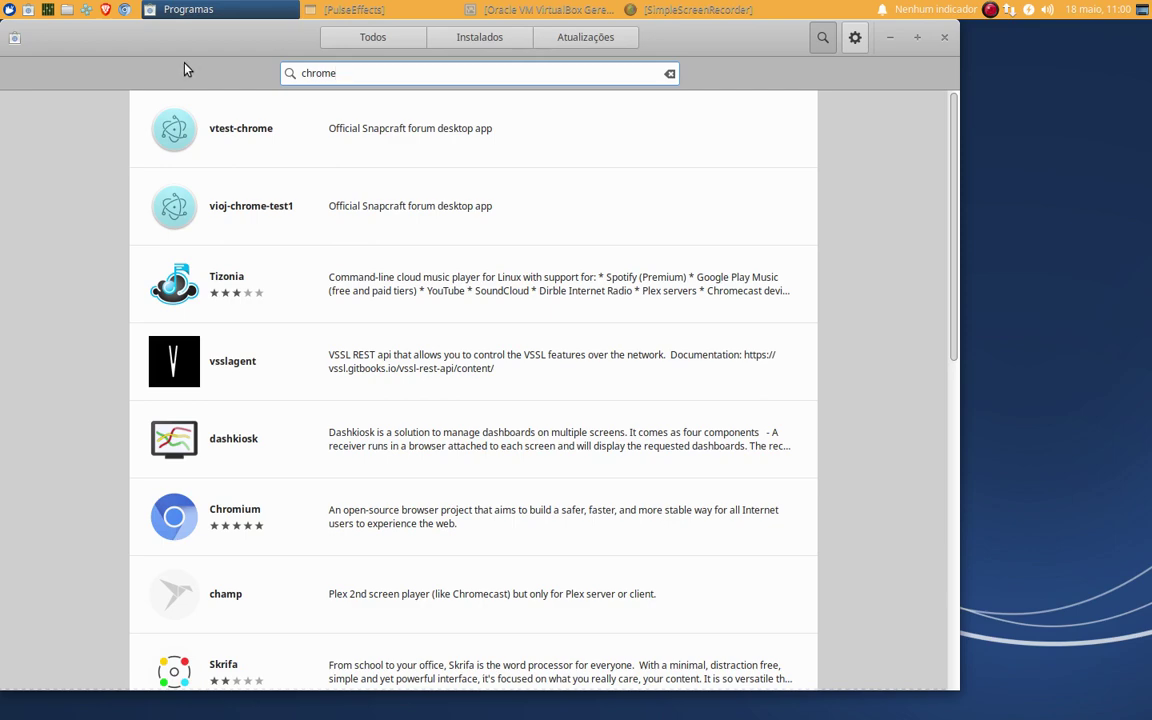
scroll(288, 555, "down", 10)
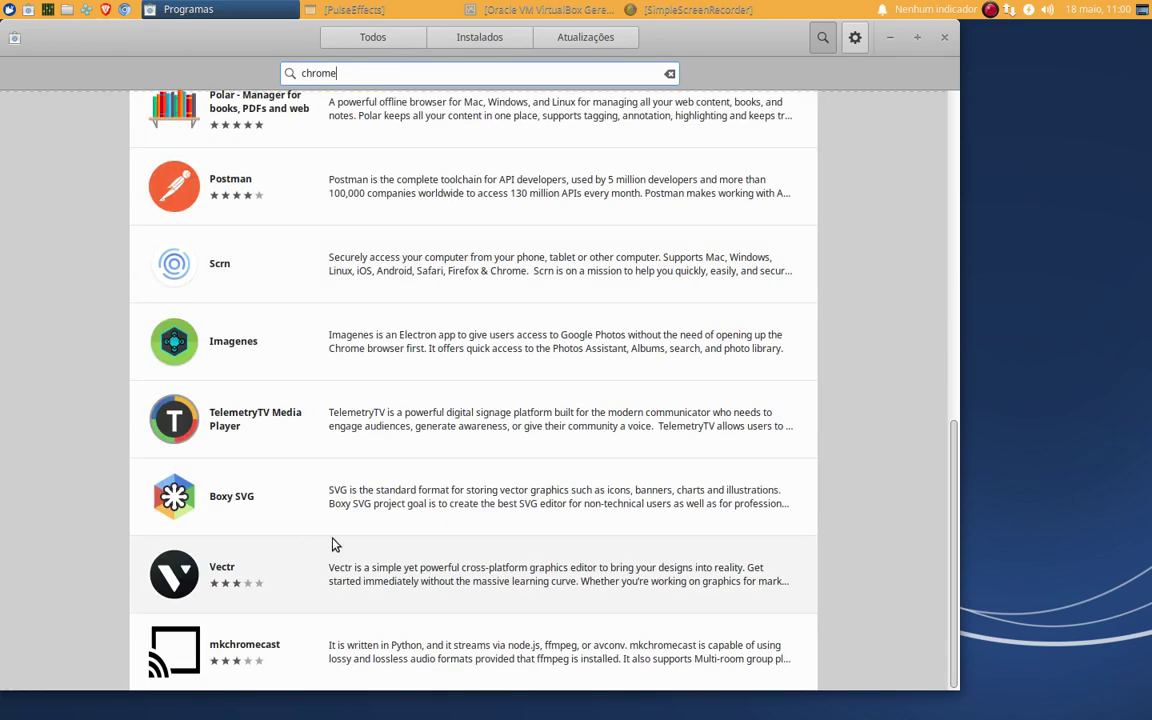
left_click_drag(955, 480, 955, 240)
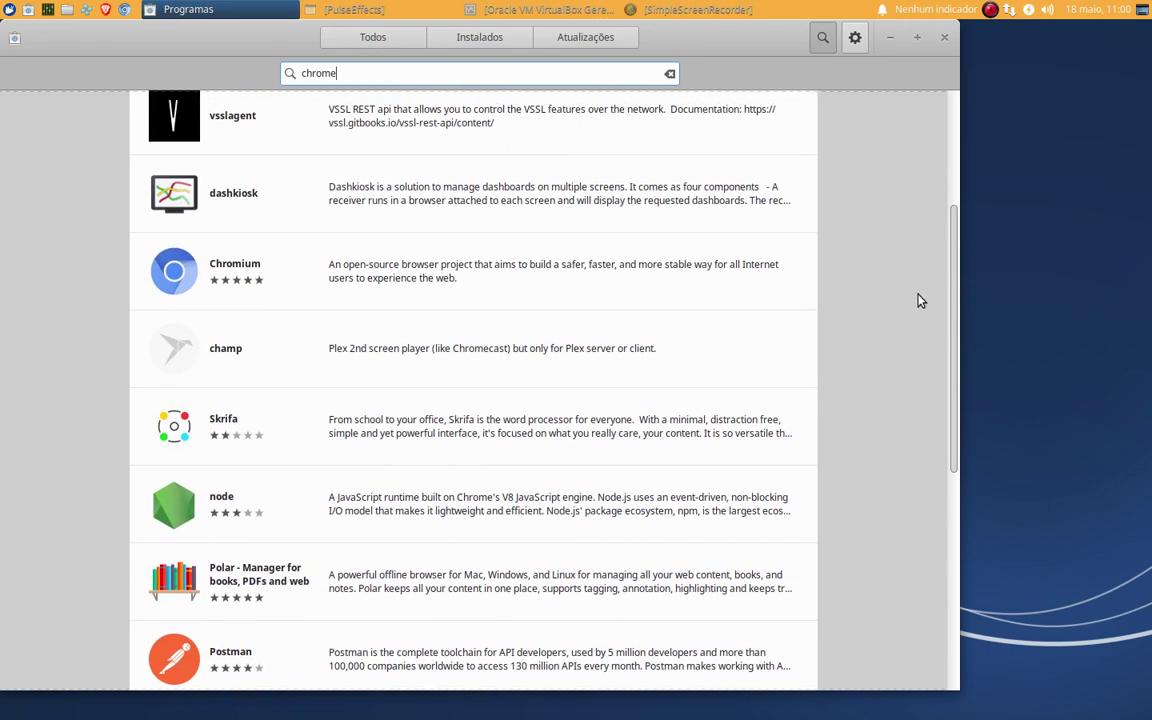
scroll(918, 298, "up", 5)
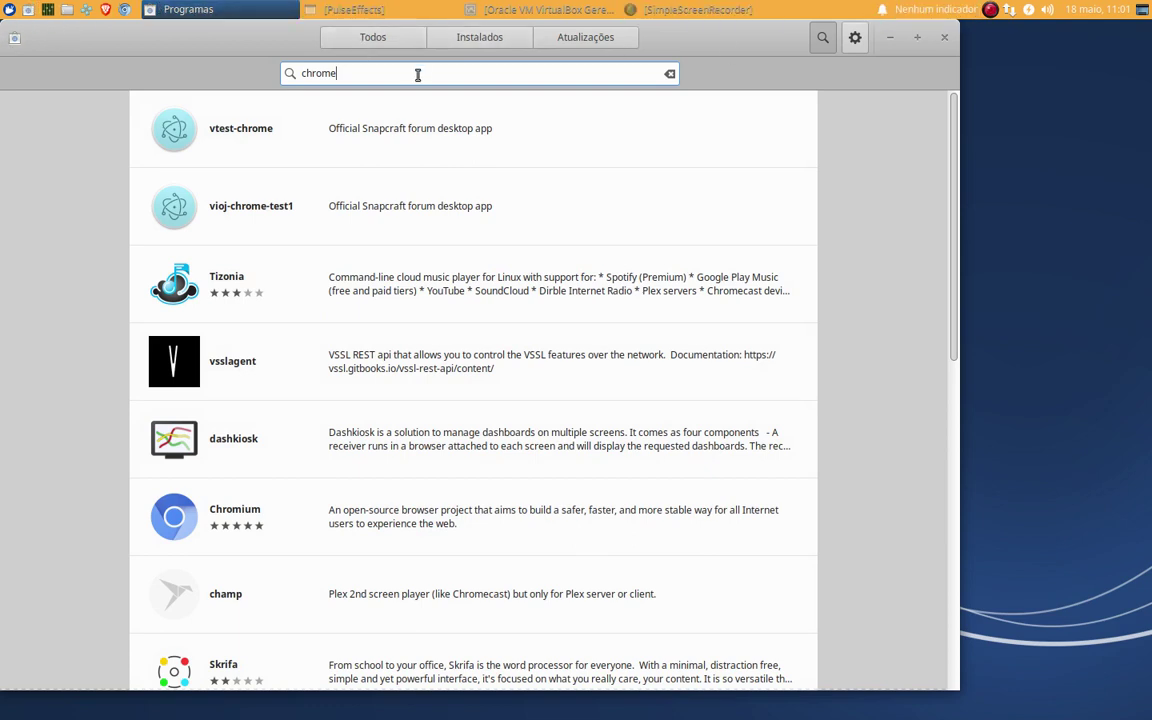
Clear the chrome search to return to the store's overview, and close the Programas window
left_click(669, 73)
key("Escape")
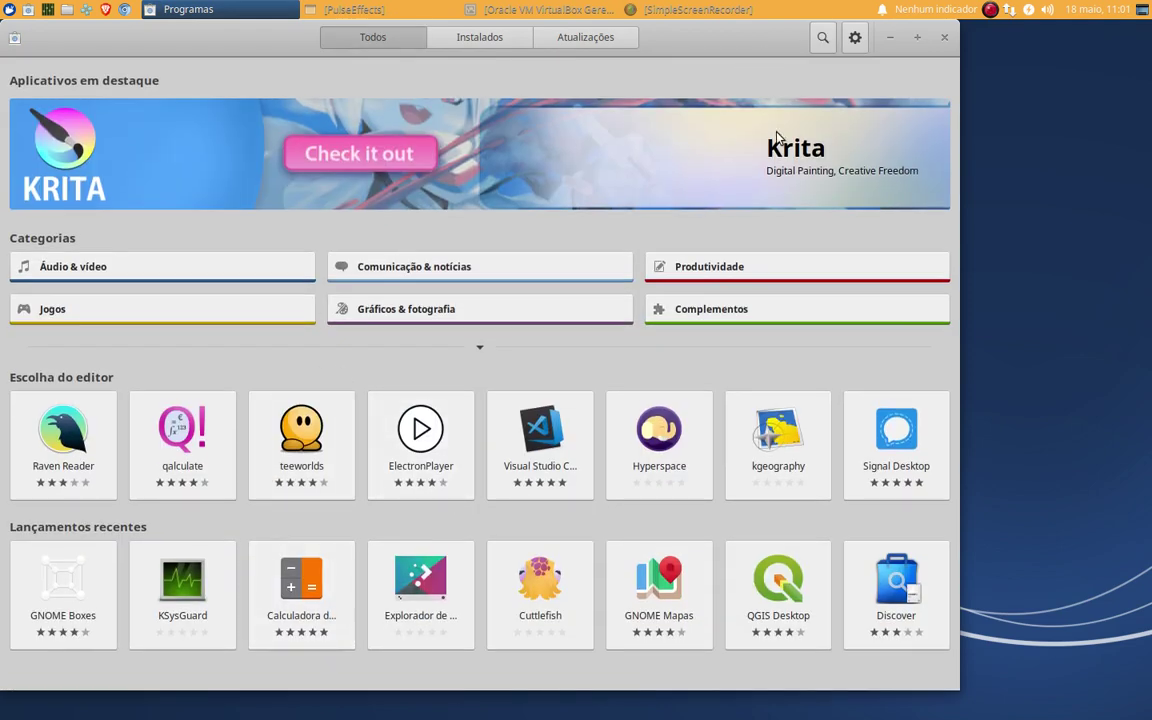
left_click(822, 37)
left_click(821, 40)
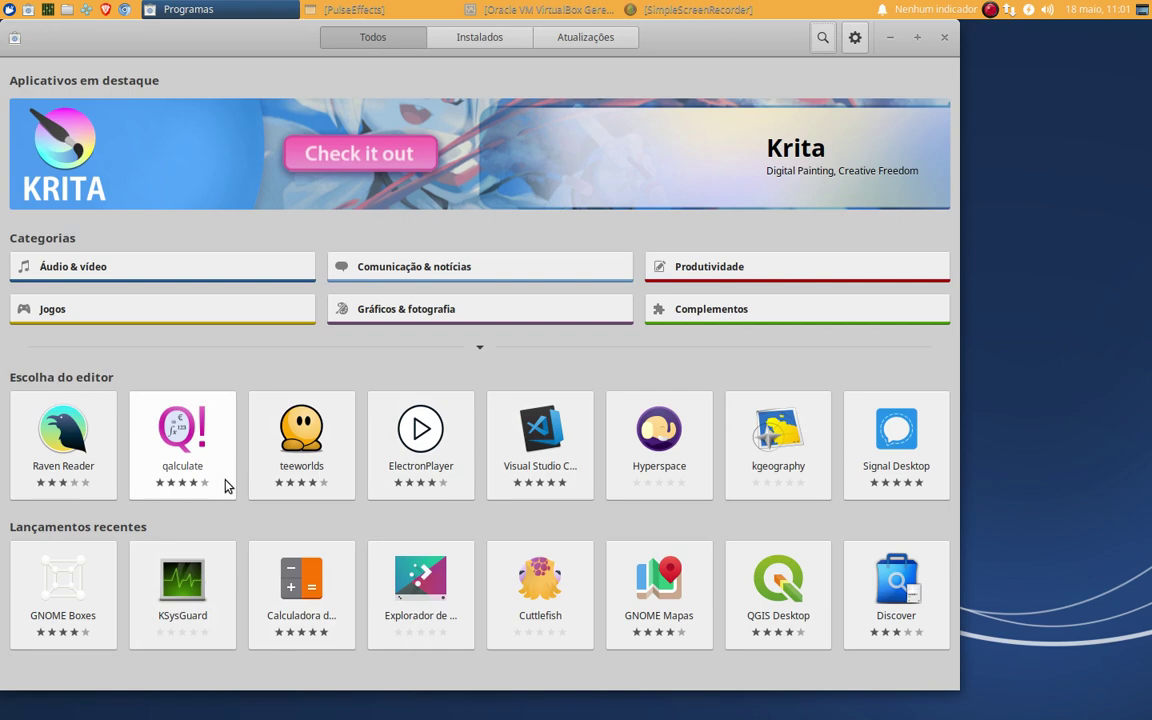
left_click(944, 38)
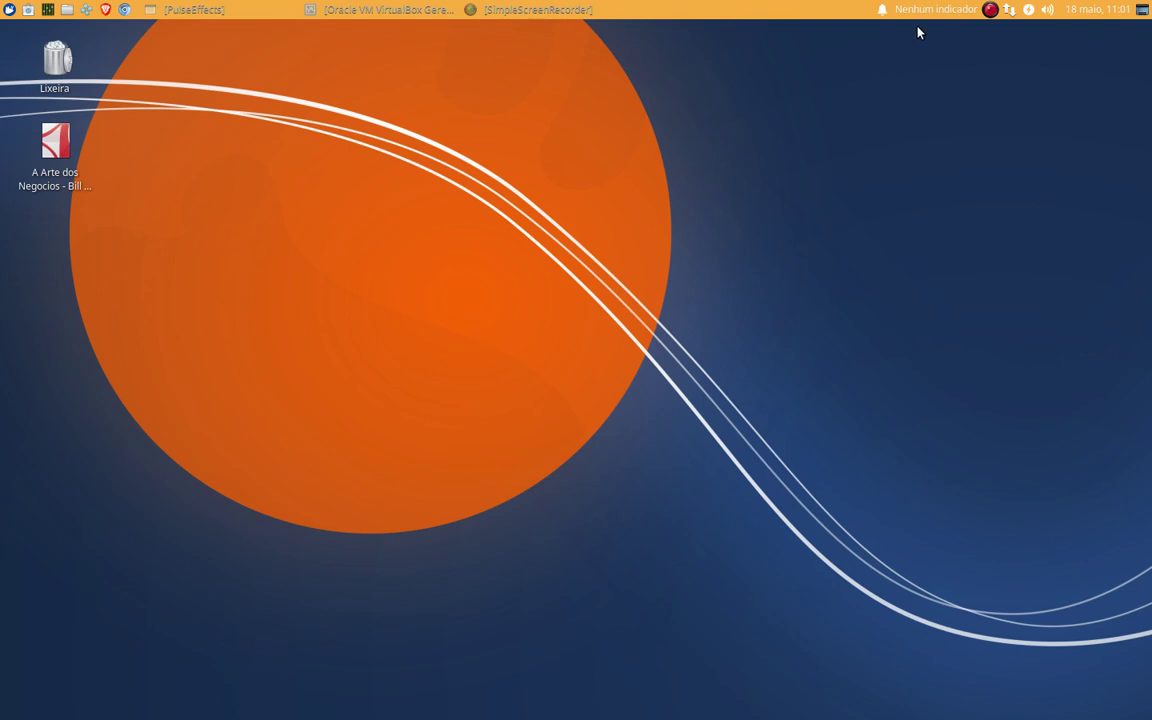
left_click(403, 12)
left_click(403, 12)
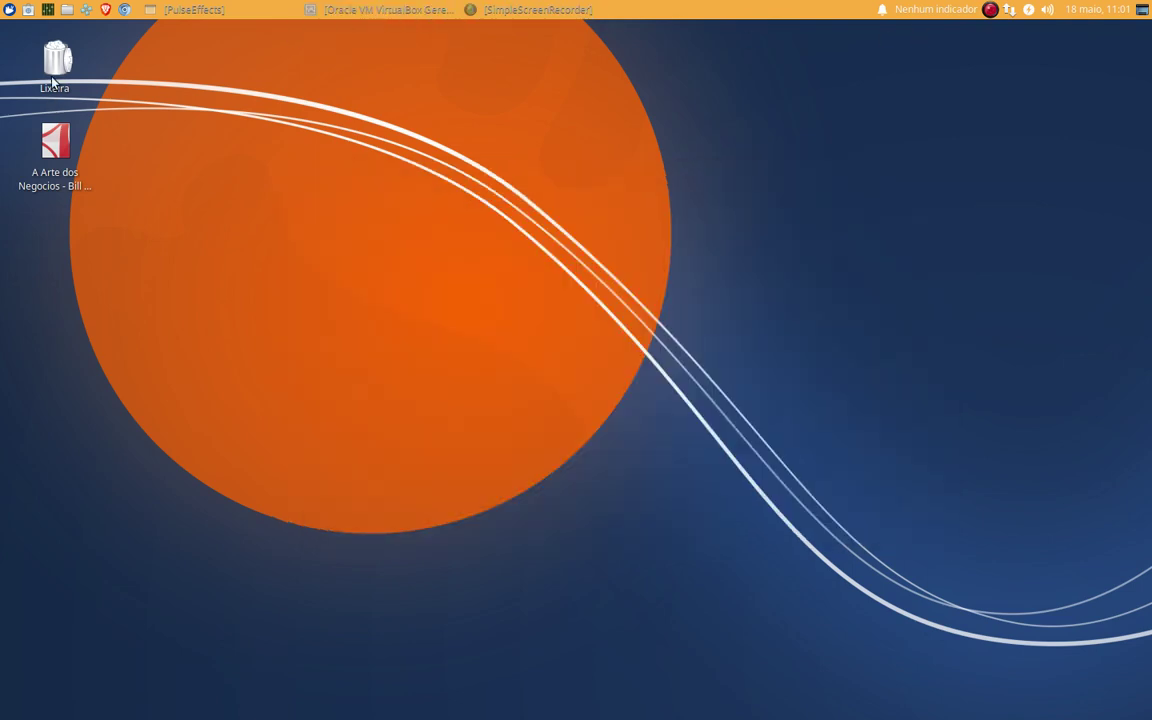
Open the file manager and browse to the Arquivos folder on the 98 GB volume
left_click(66, 10)
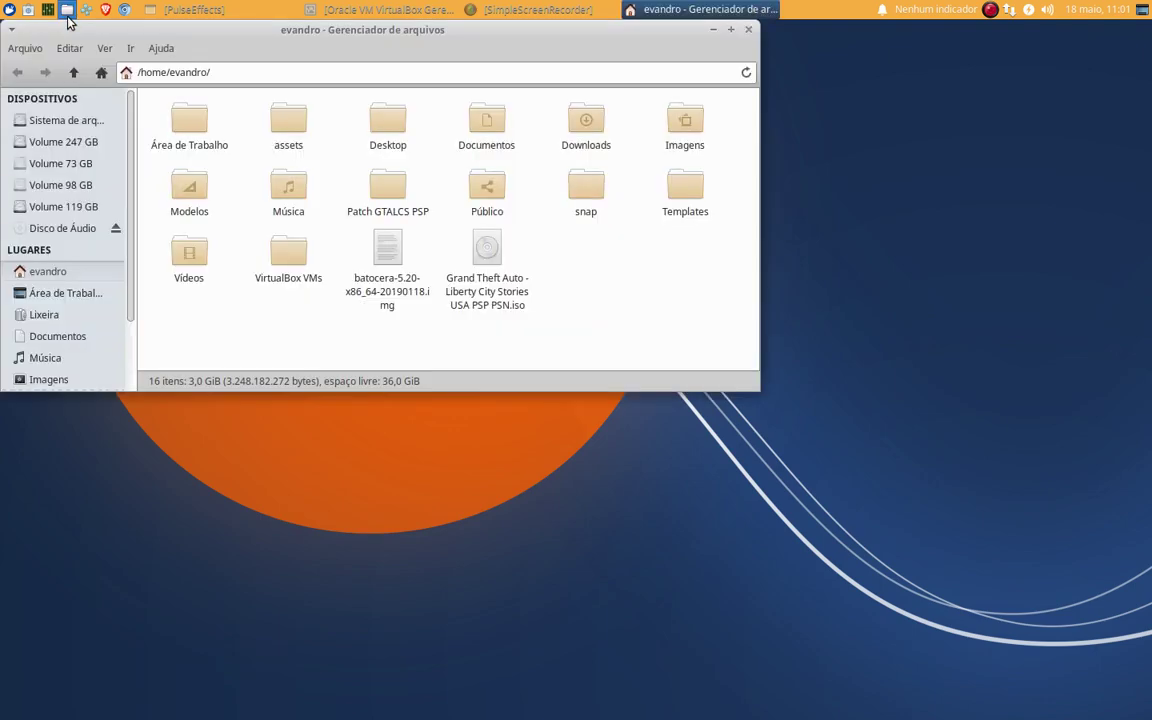
left_click(68, 163)
left_click(73, 72)
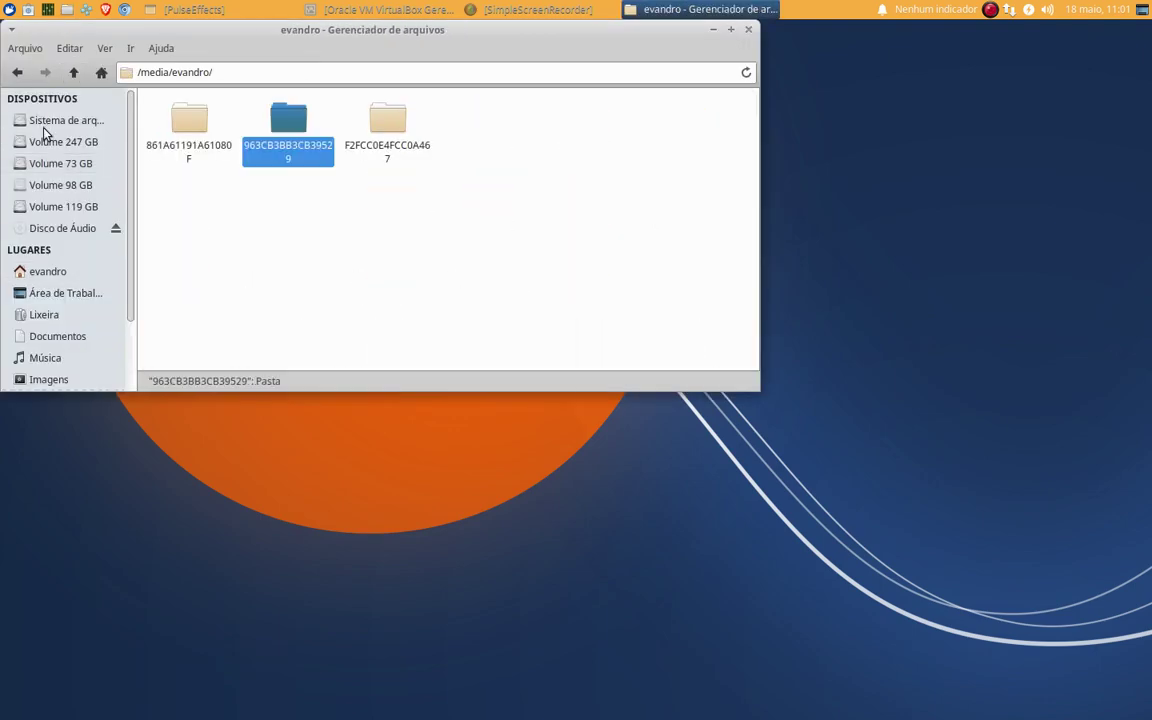
left_click(60, 184)
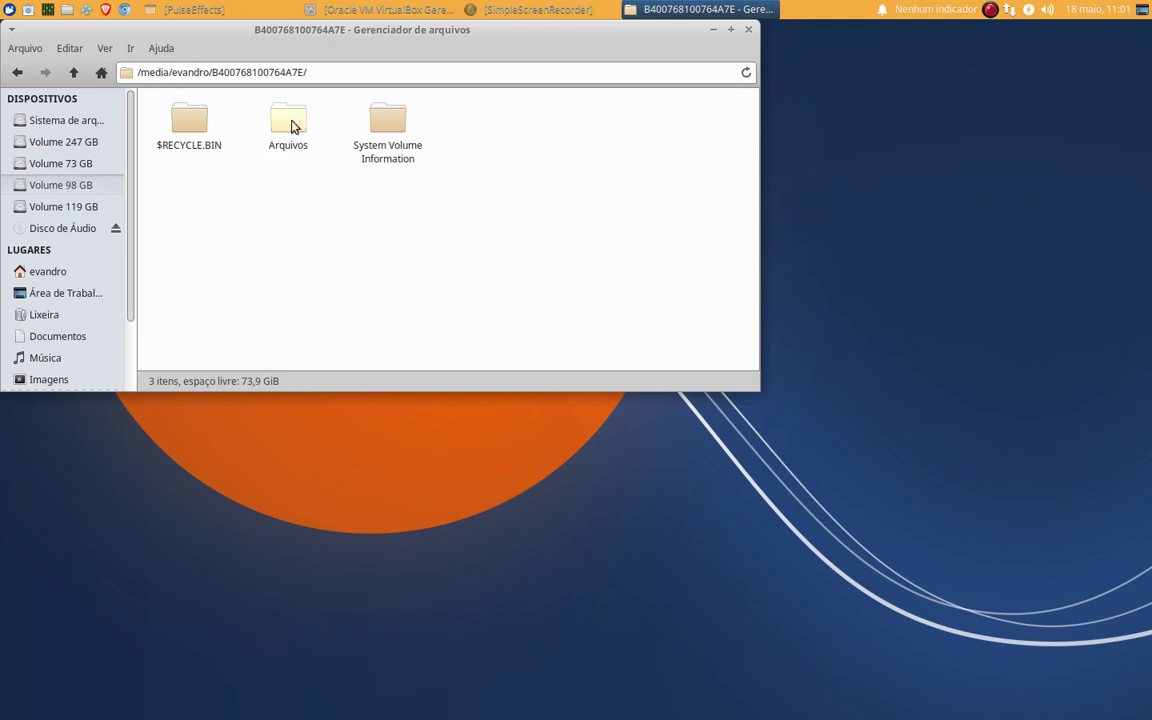
double_click(290, 122)
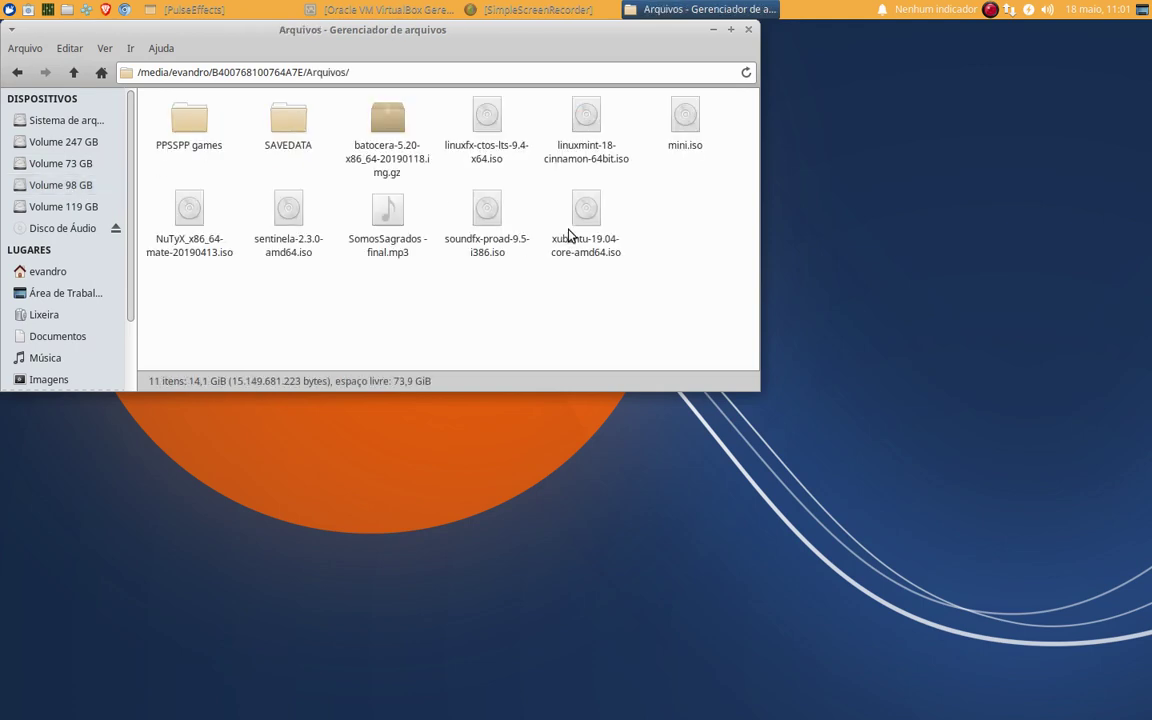
Inspect the linuxfx-ctos-lts-9.4-x64.iso, xubuntu-19.04-core-amd64.iso and mini.iso images in Arquivos, and close the file manager
left_click(487, 140)
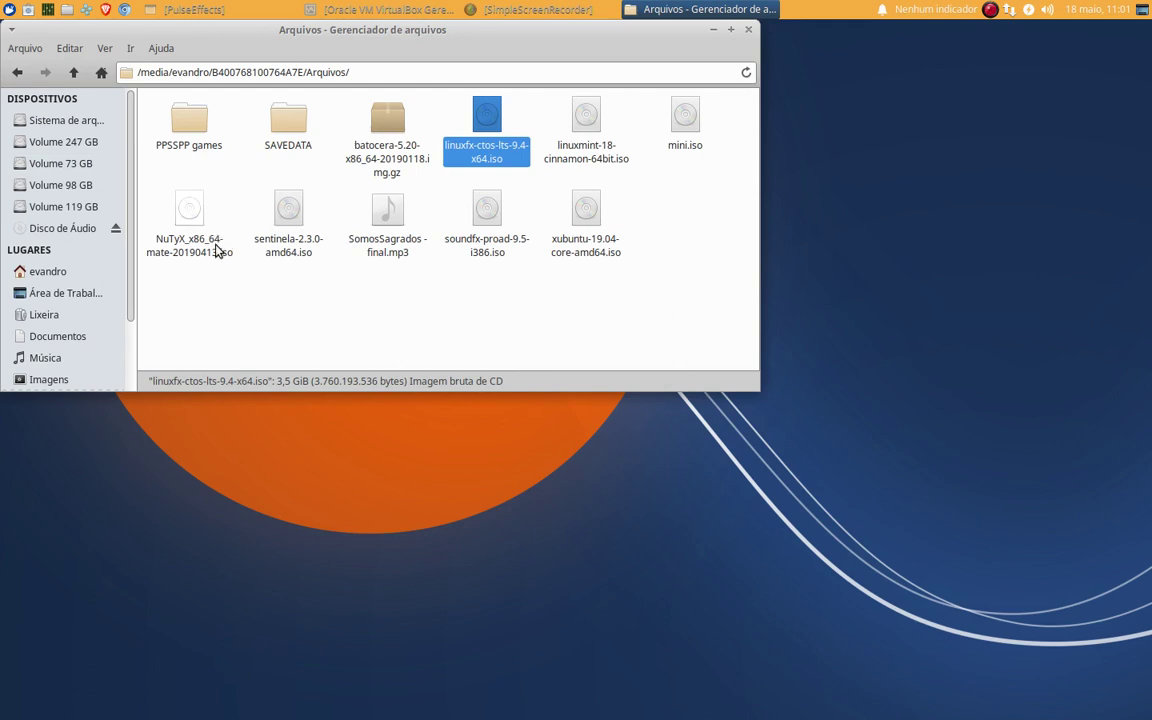
left_click(578, 252)
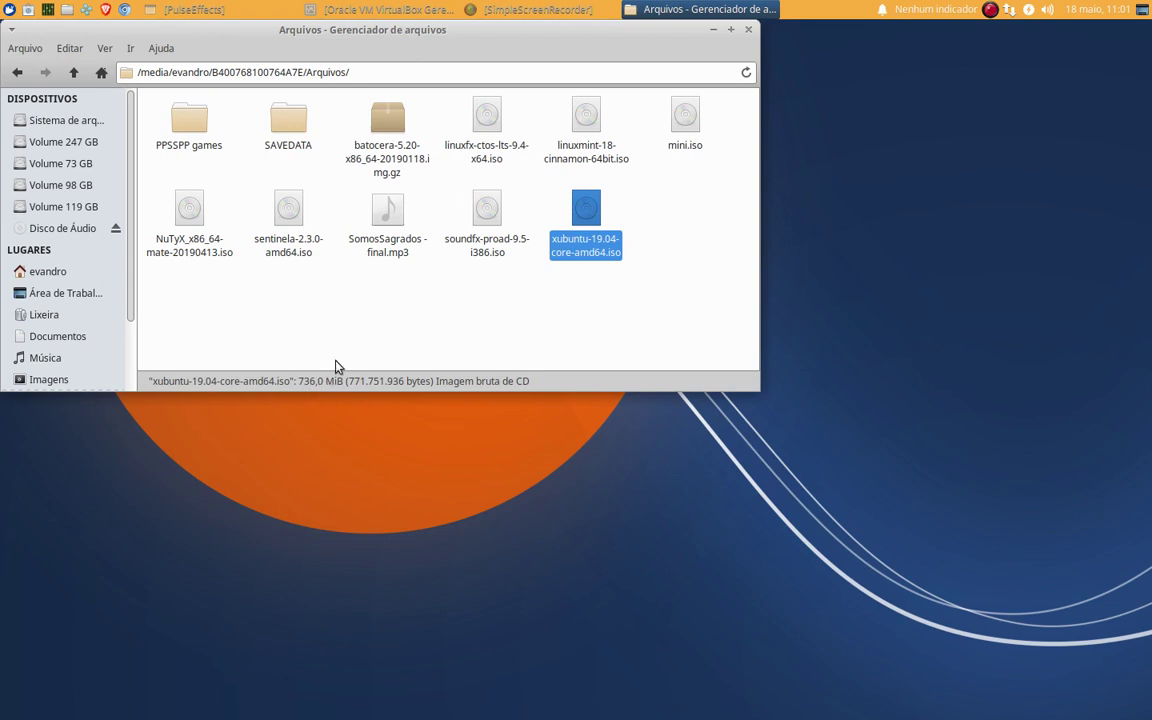
left_click(687, 122)
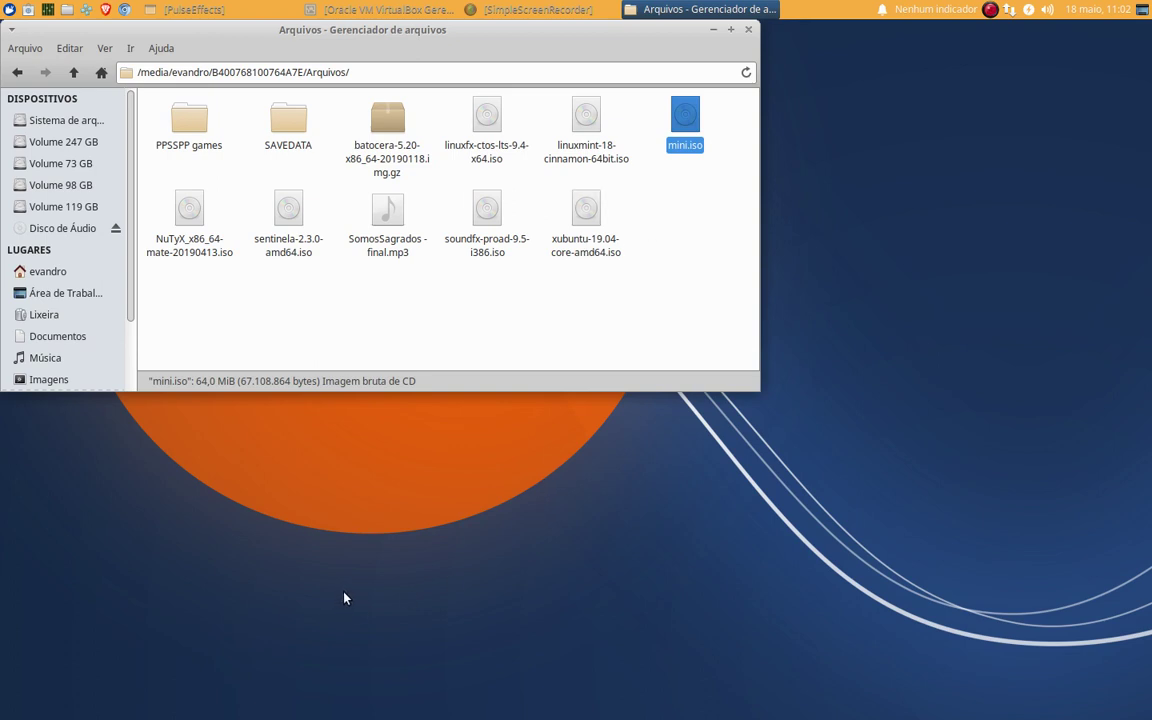
left_click(671, 165)
left_click(685, 115)
left_click(750, 31)
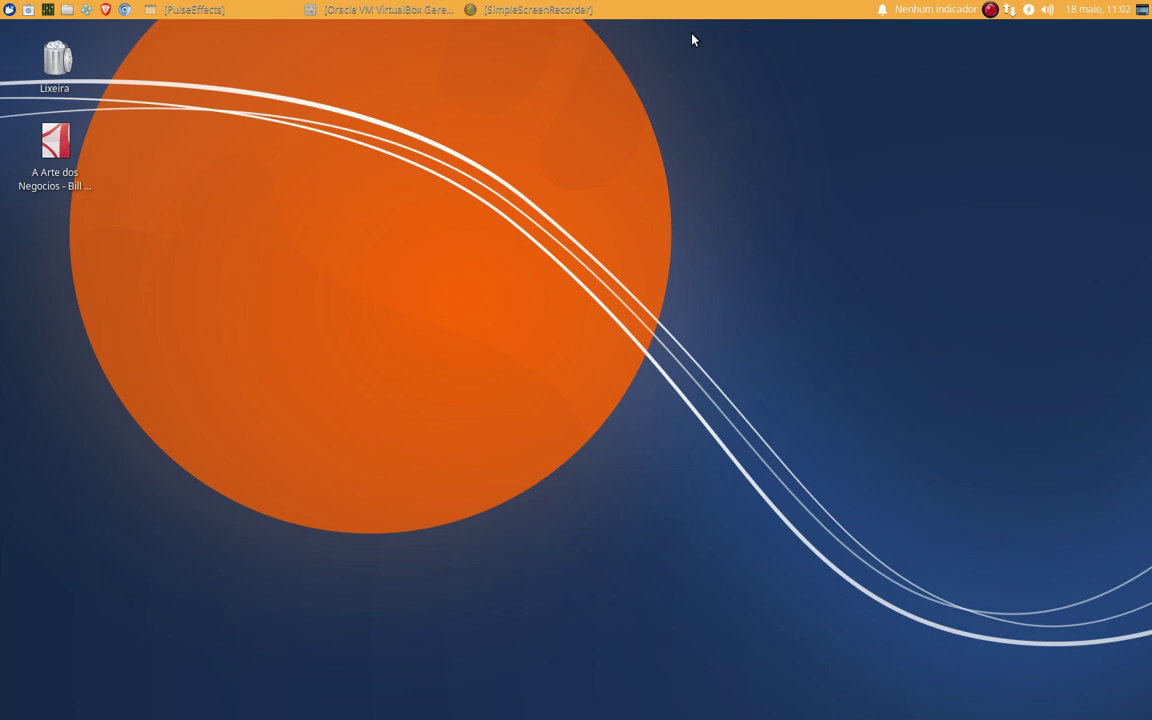
Switch to the VirtualBox manager, start the Minimal virtual machine and dismiss its keyboard auto-capture notice
left_click(405, 12)
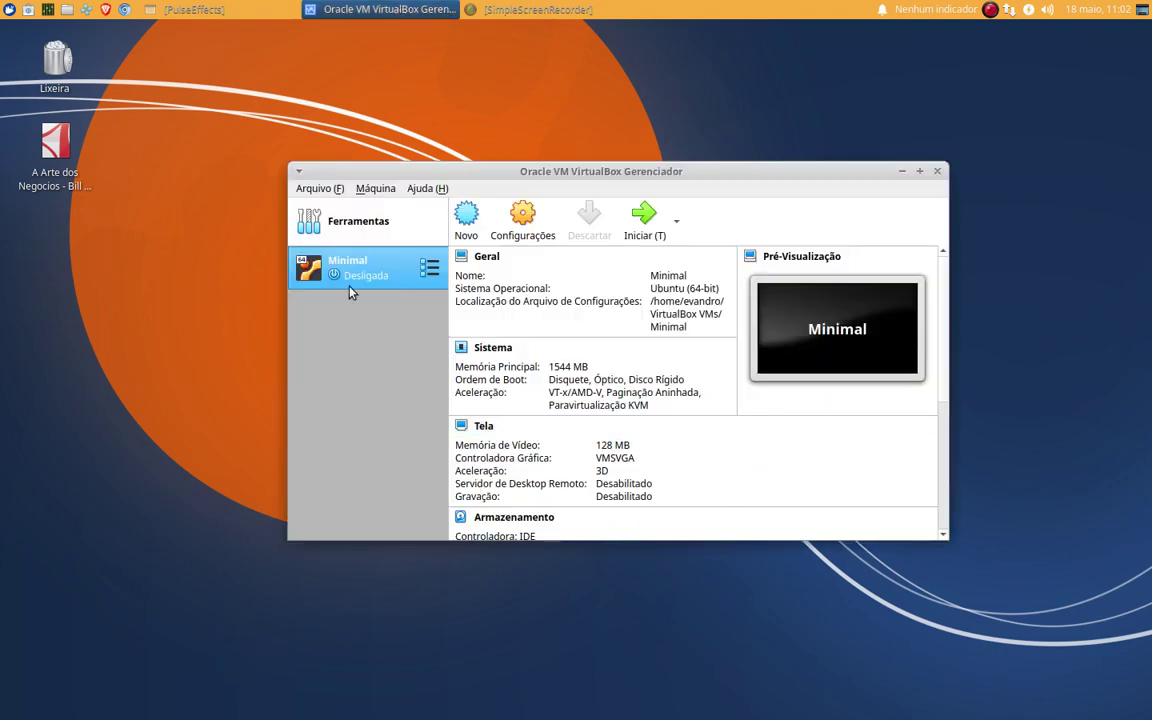
right_click(310, 258)
left_click(321, 321)
right_click(350, 278)
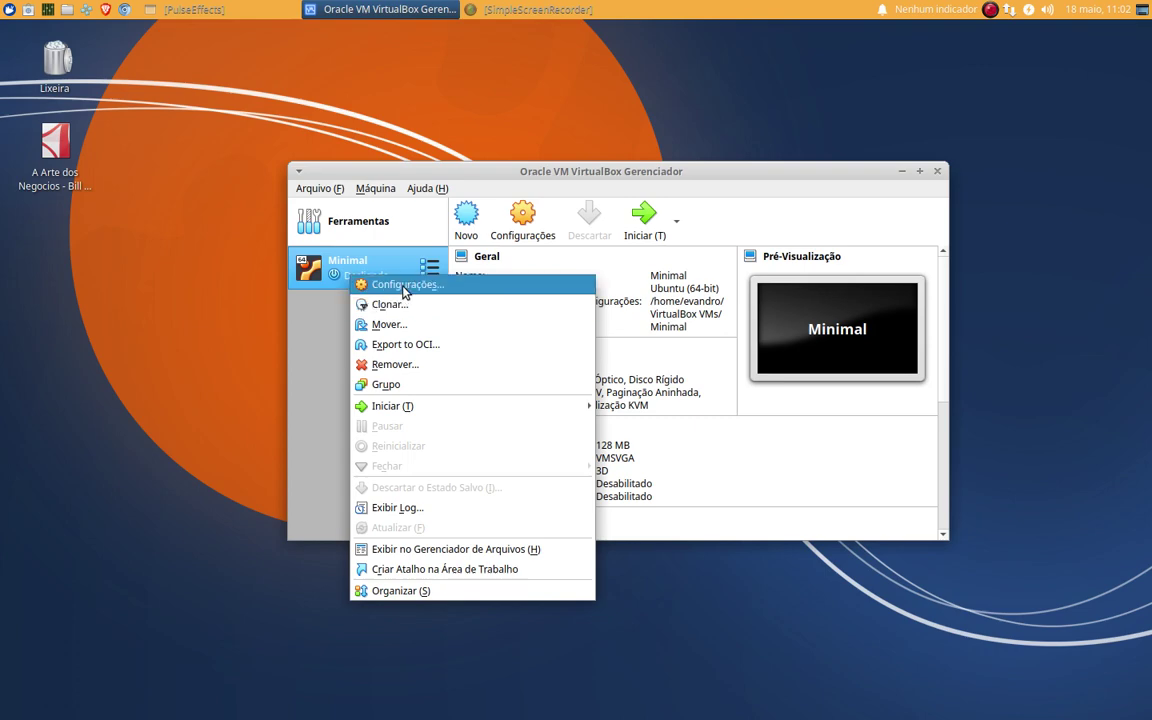
left_click(324, 329)
left_click(645, 215)
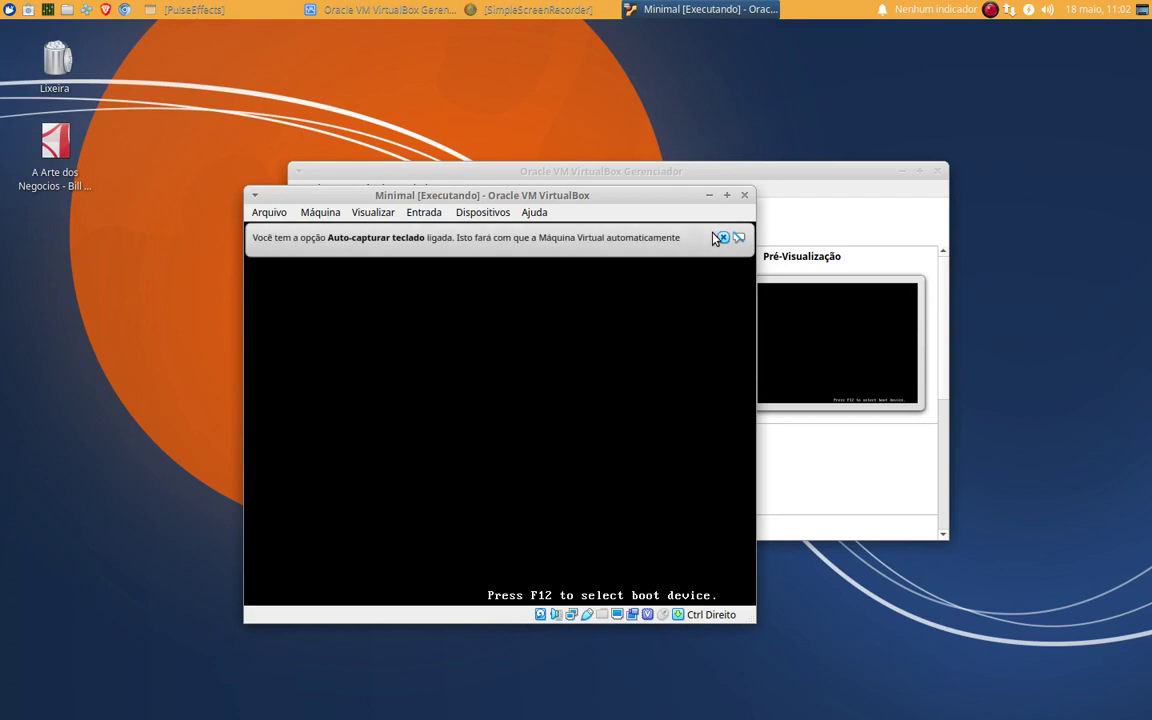
left_click(725, 245)
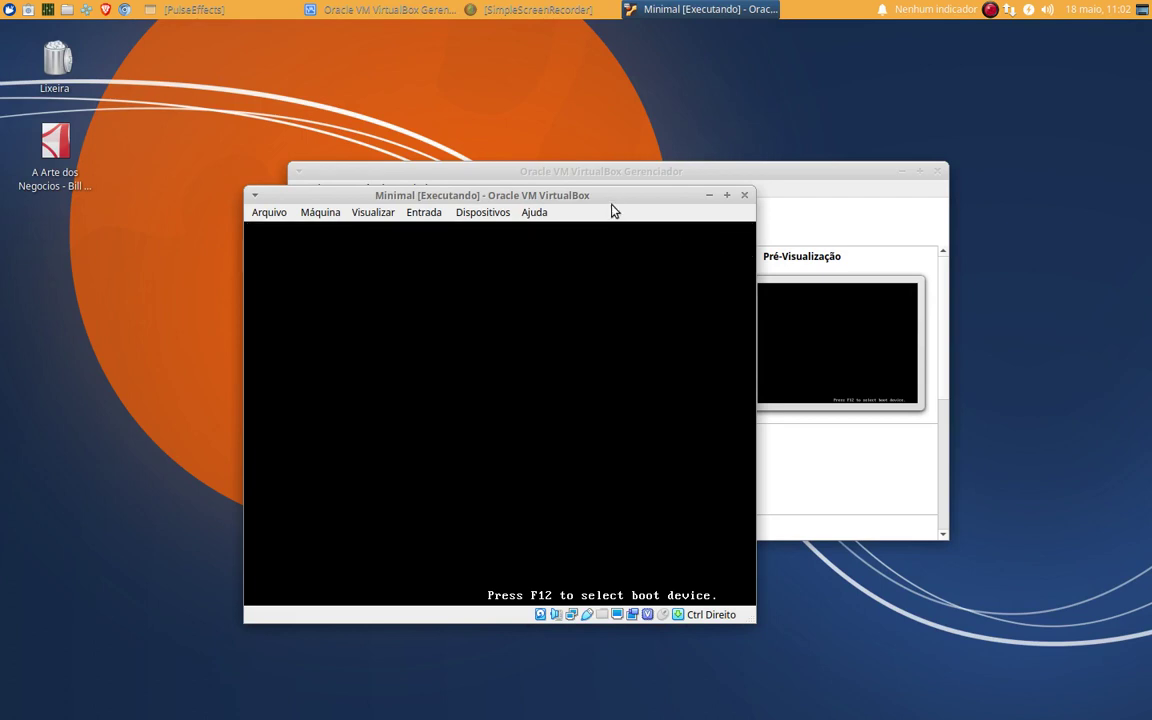
Dismiss the virtual machine's mouse-integration notice, and log in to the Xubuntu guest with the account password
left_click_drag(617, 198, 473, 231)
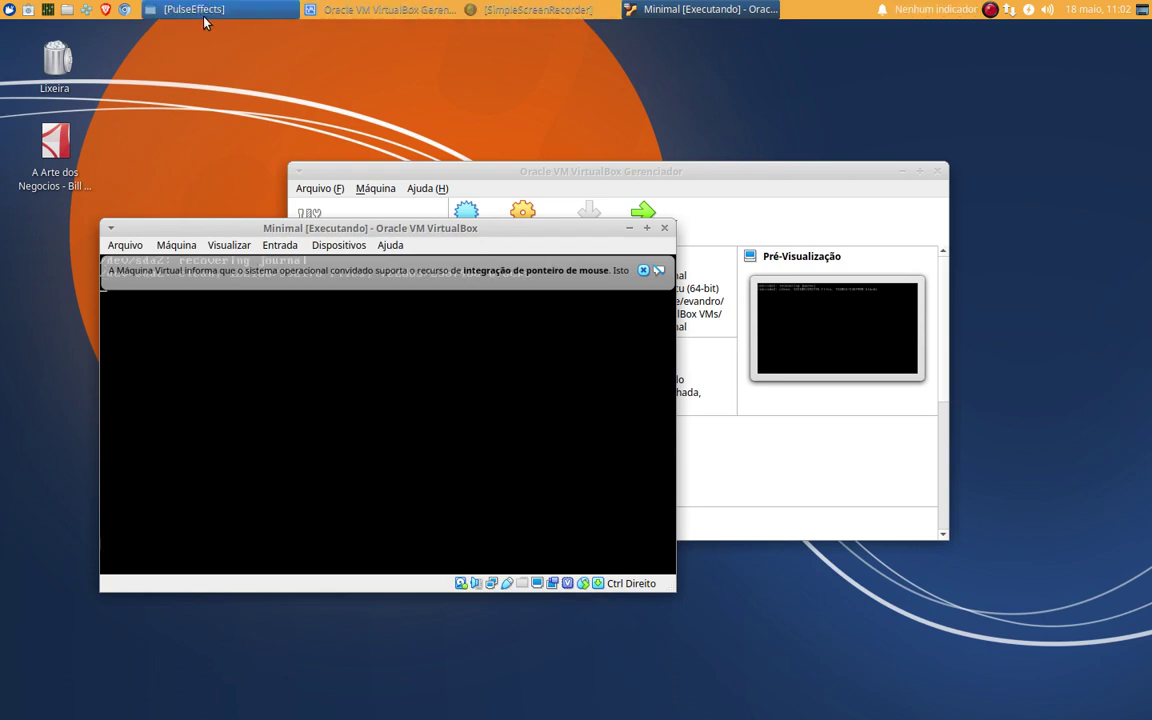
left_click(642, 271)
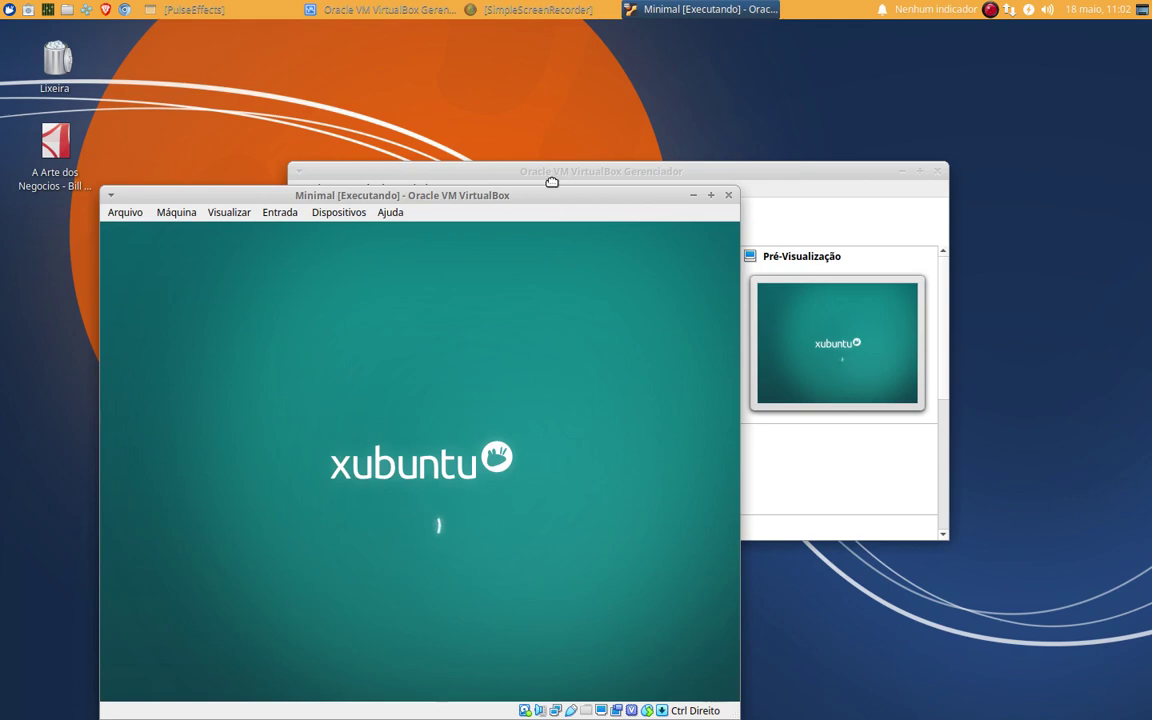
left_click_drag(552, 183, 540, 149)
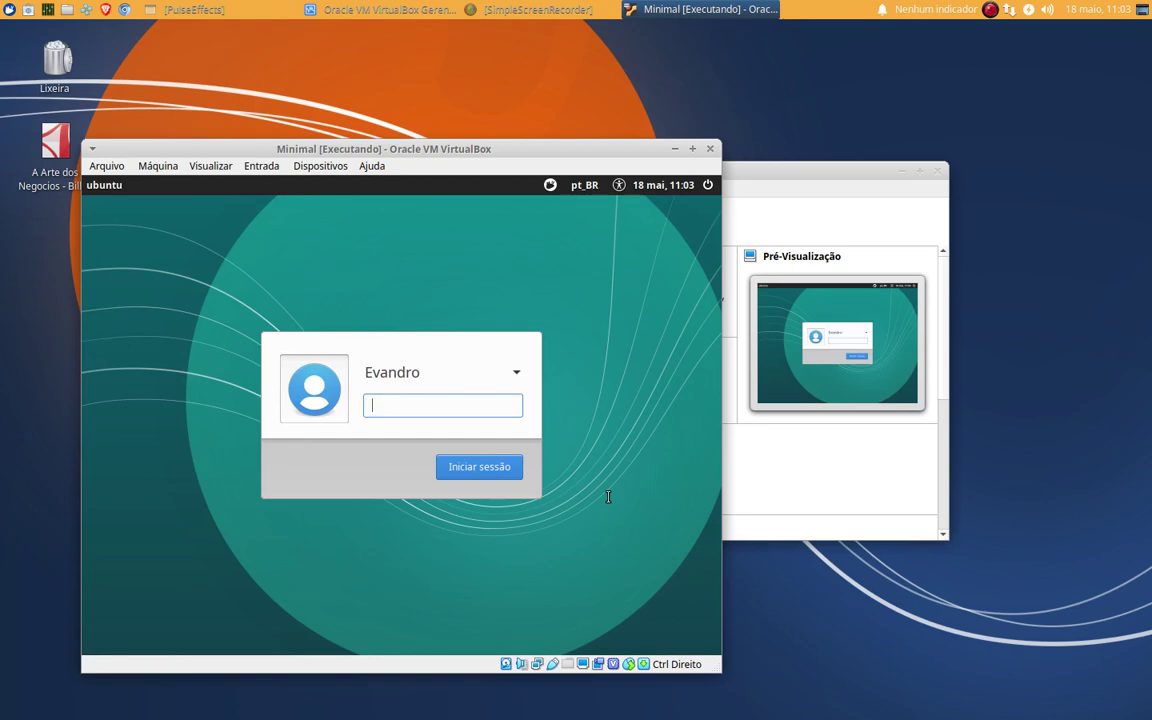
type("•••")
key("Return")
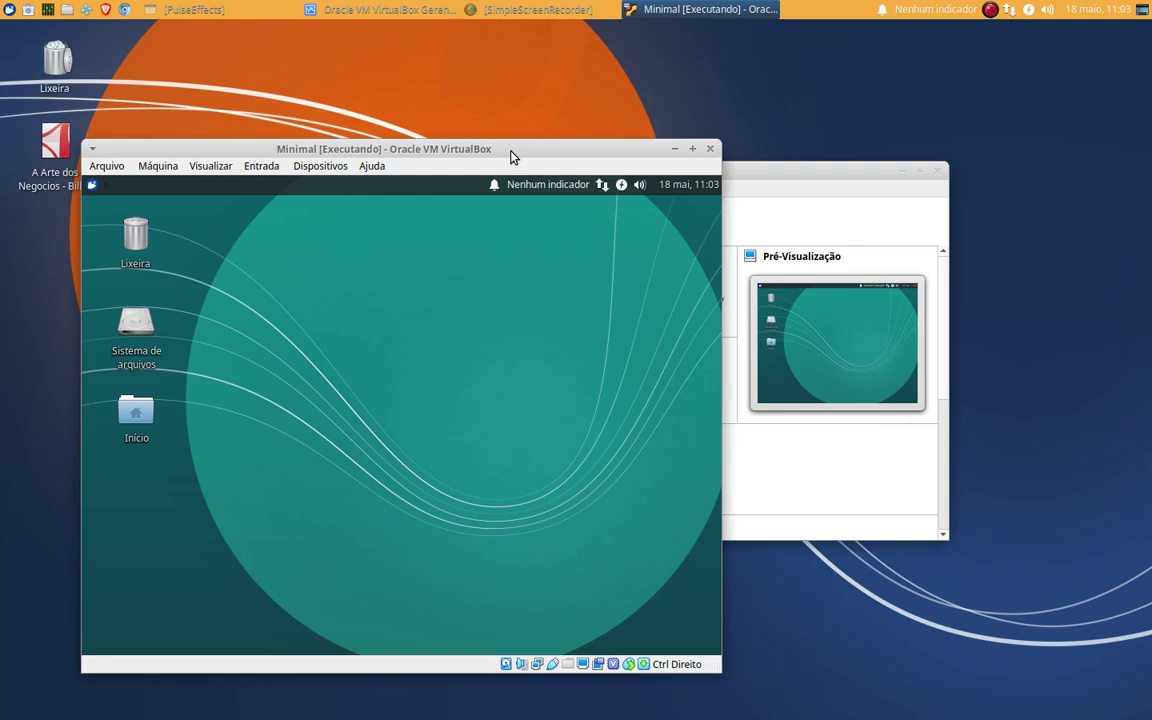
Switch the Minimal virtual machine's display to scaled mode (Modo Escalonado) and confirm the change
left_click_drag(537, 152, 600, 140)
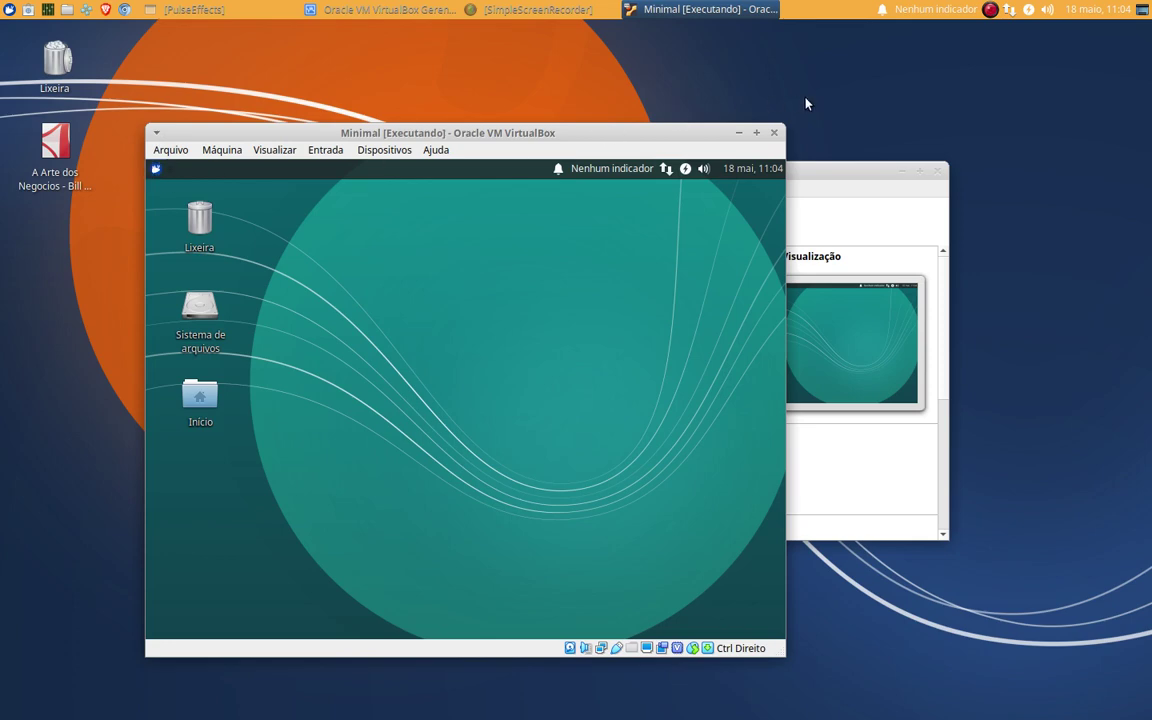
left_click(272, 150)
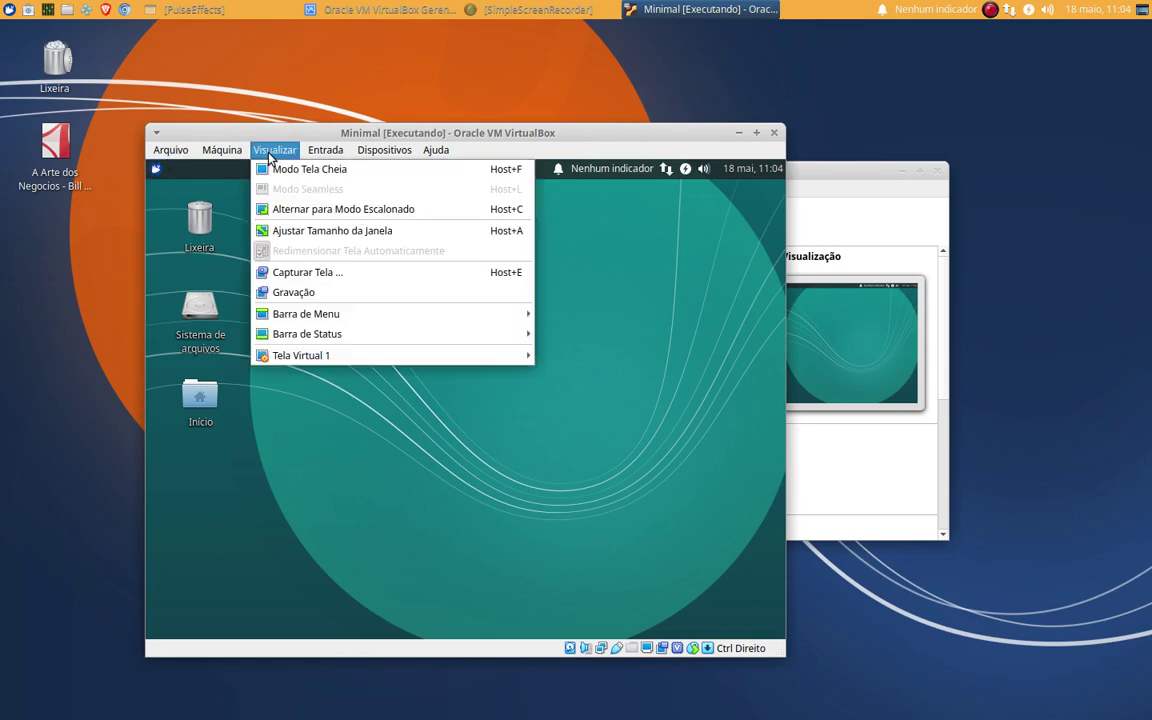
left_click(300, 209)
left_click(497, 463)
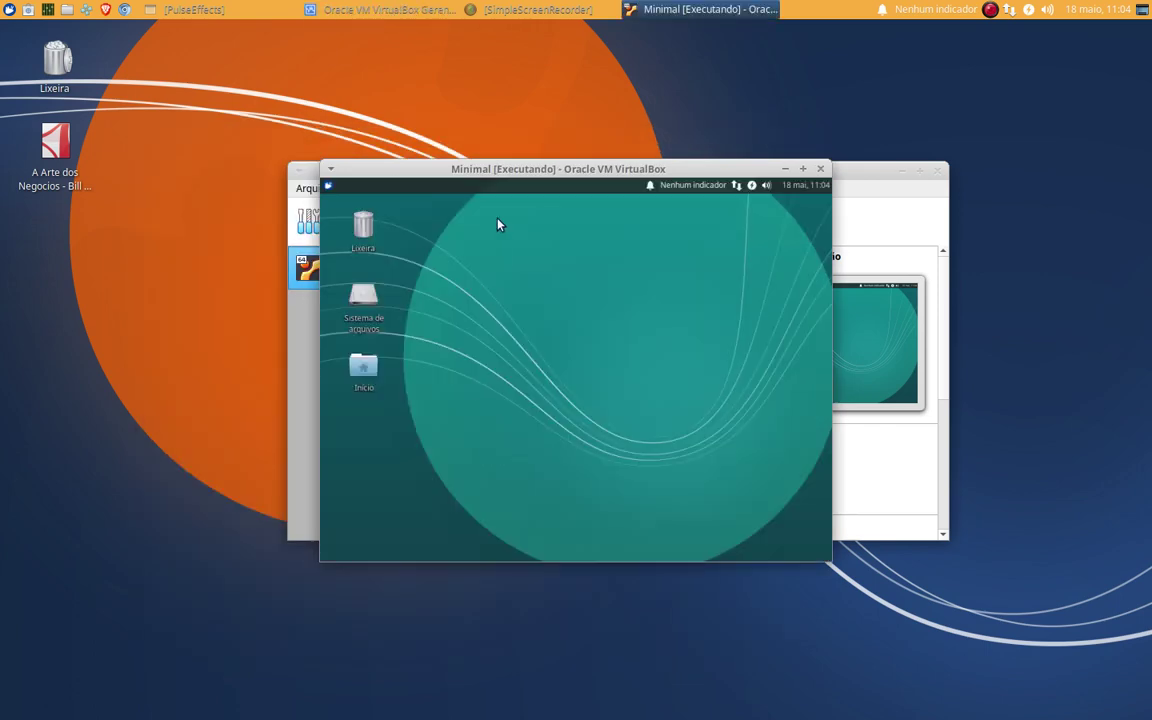
Minimize the VirtualBox manager and enlarge the scaled Minimal window to fill most of the desktop
left_click_drag(528, 172, 244, 295)
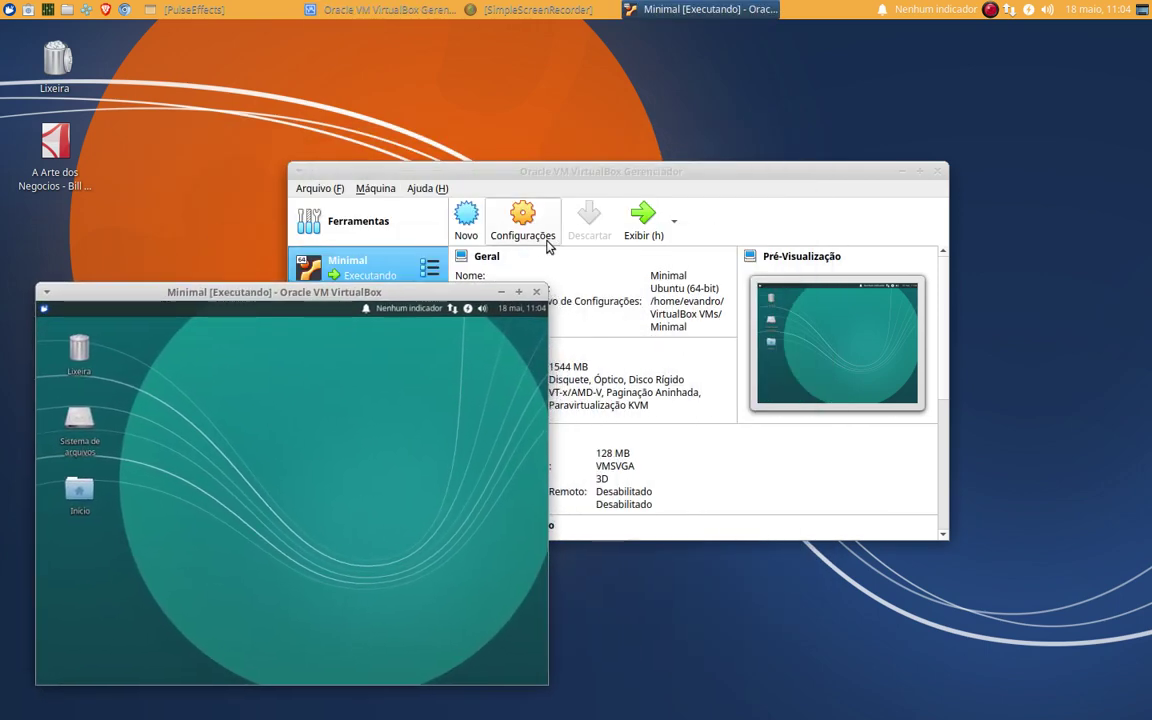
left_click(550, 292)
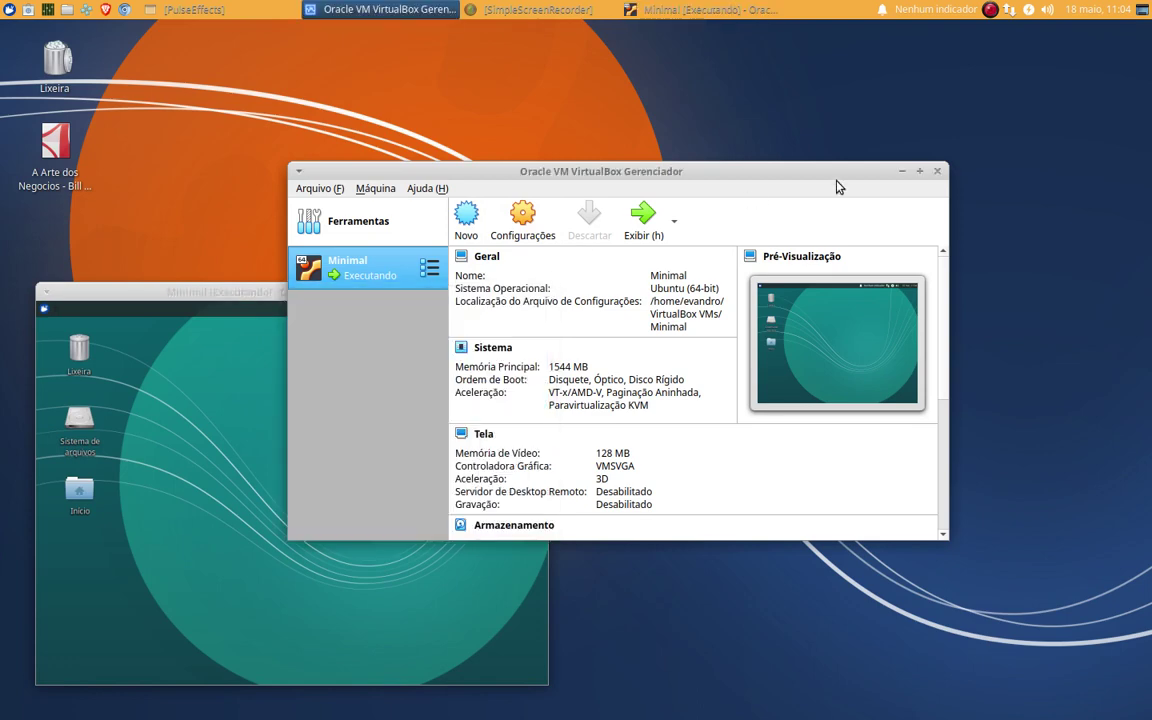
left_click(905, 172)
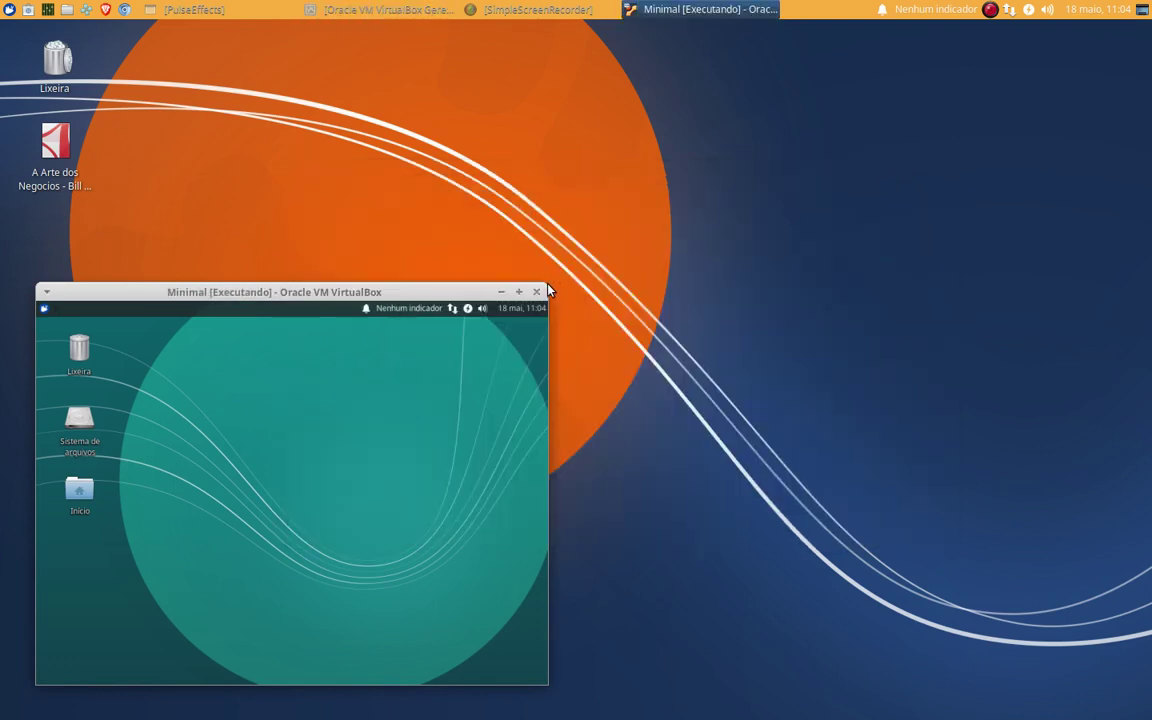
left_click_drag(549, 285, 986, 58)
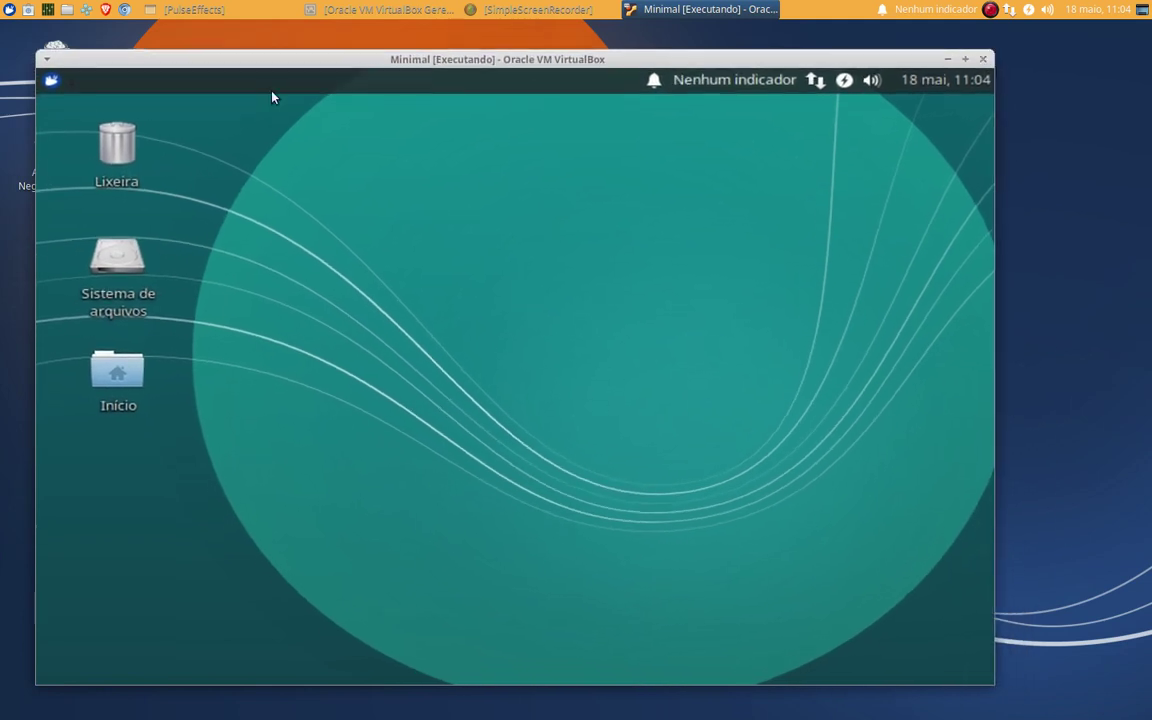
left_click(54, 84)
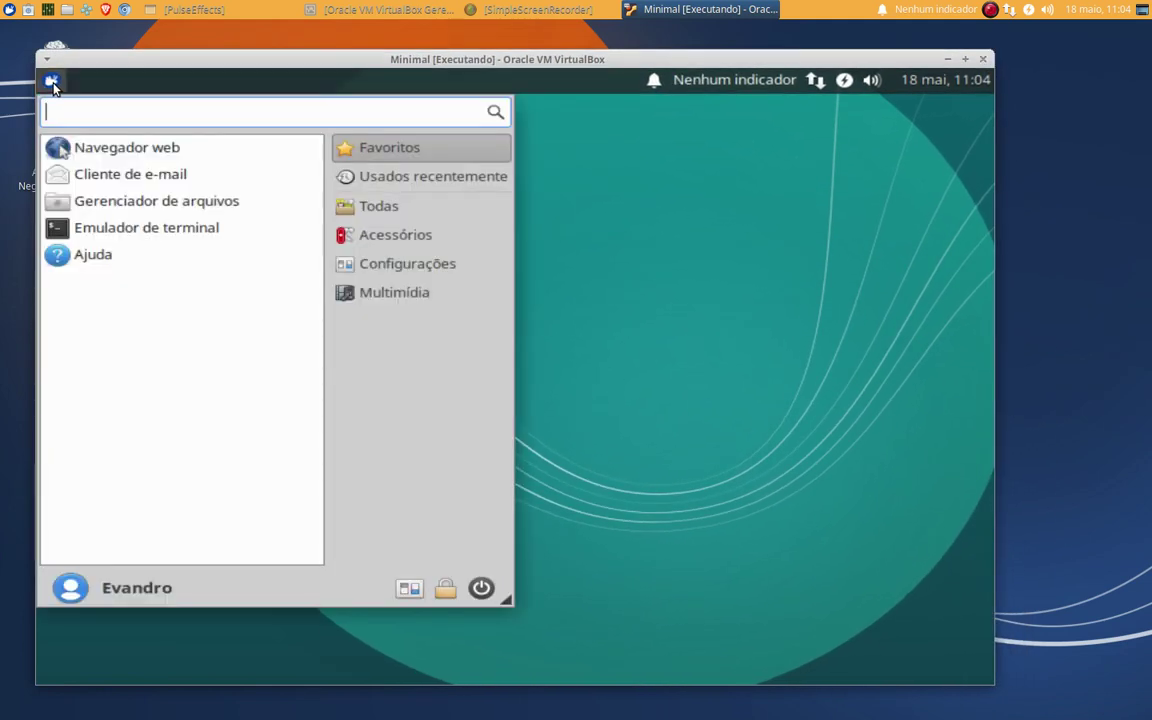
left_click(54, 84)
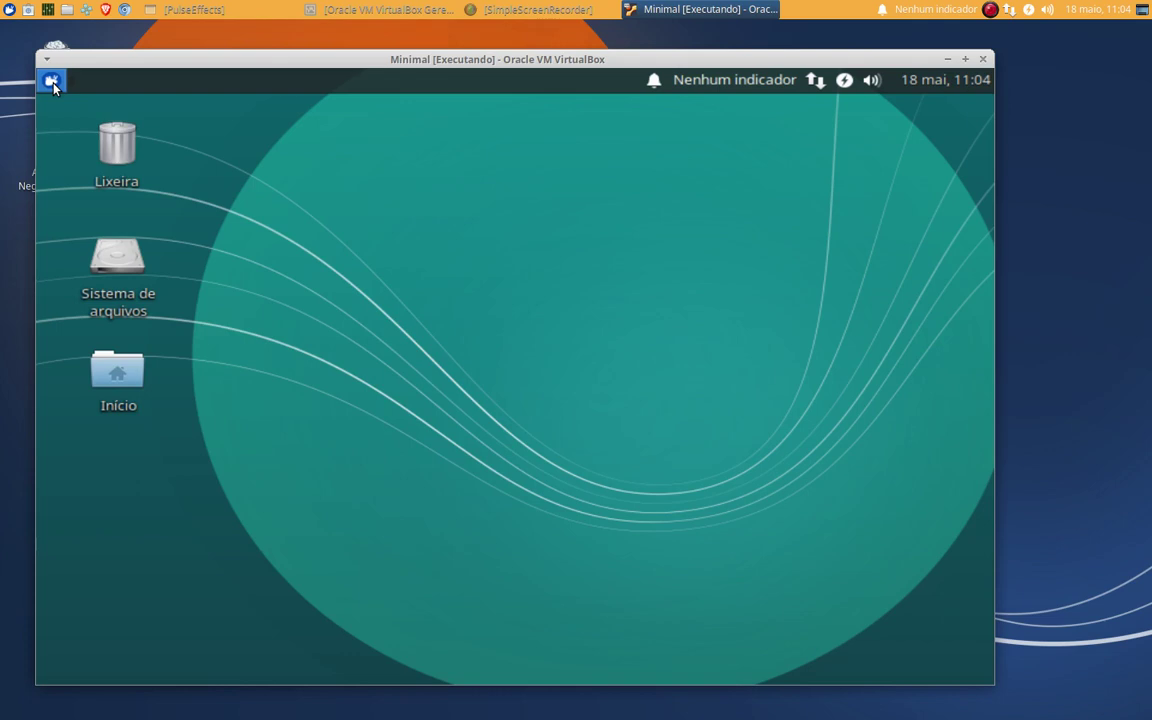
left_click(53, 84)
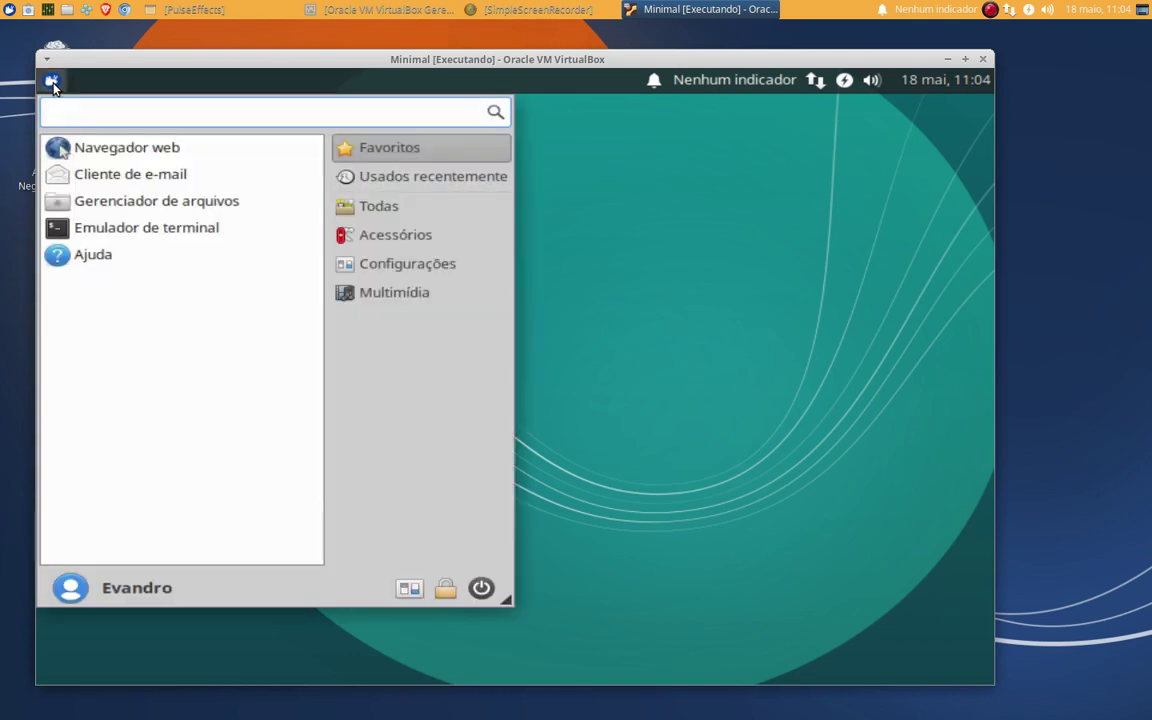
left_click(53, 84)
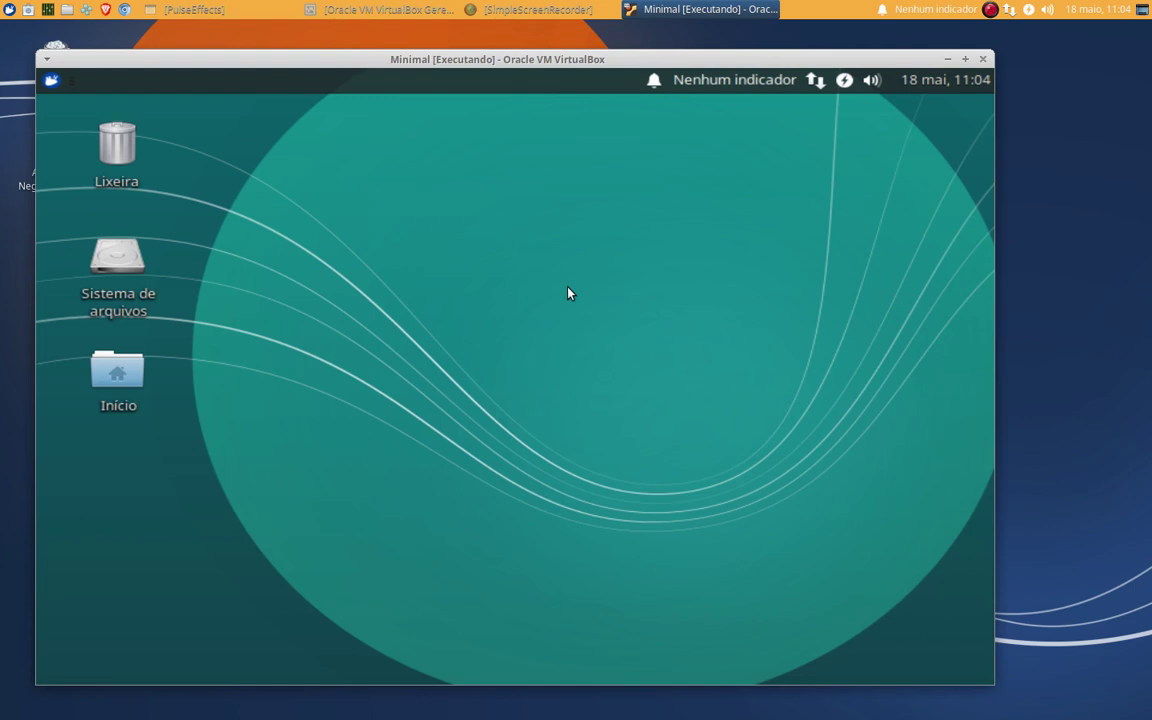
Examine the applications included in the guest's menu categories, including Configurações, Multimídia and Todas, and close the menu
left_click(50, 81)
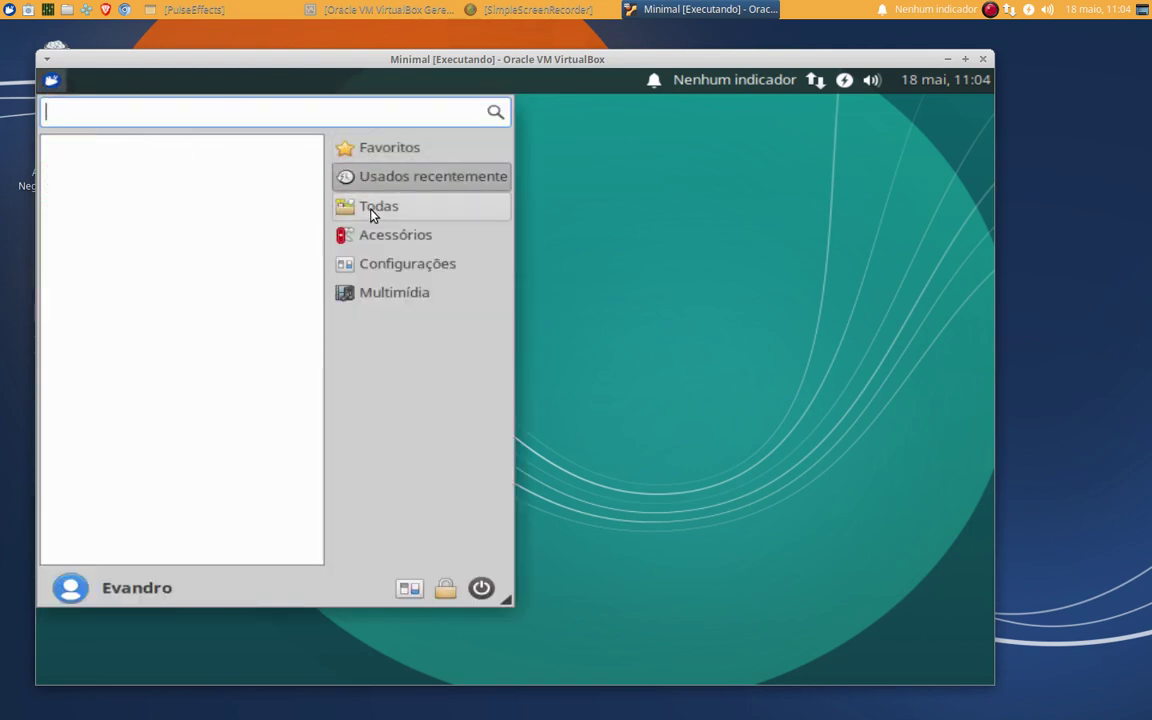
mouse_move(373, 250)
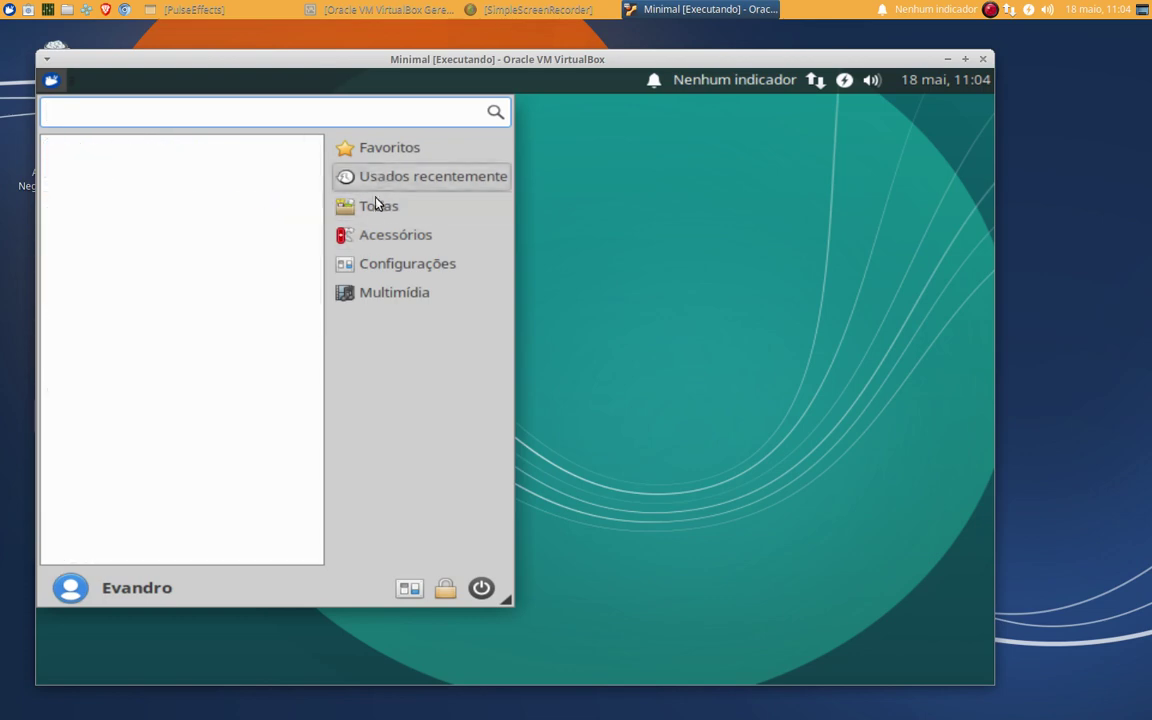
mouse_move(380, 278)
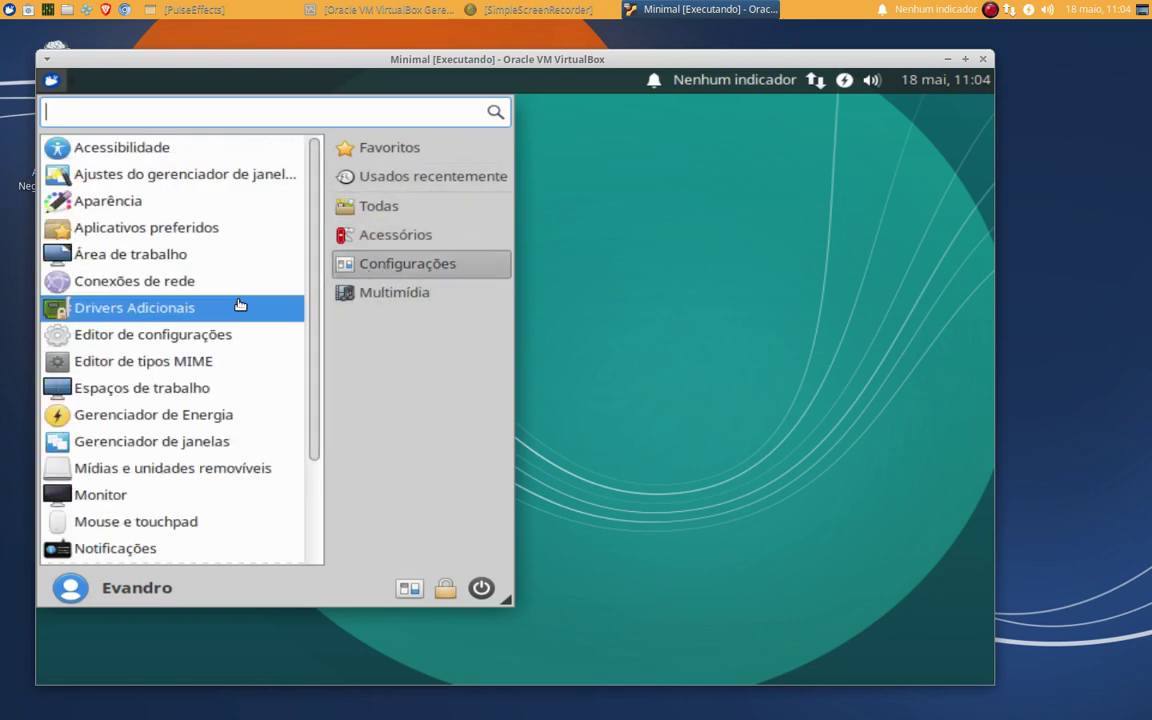
scroll(228, 325, "down", 3)
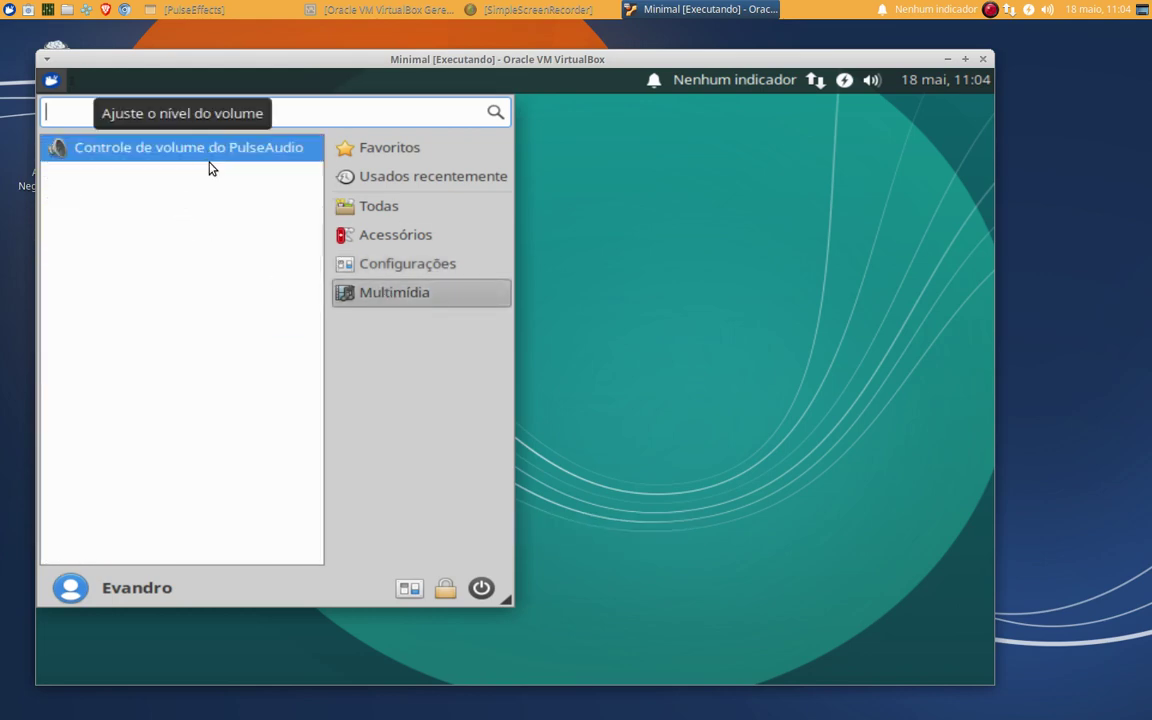
mouse_move(393, 206)
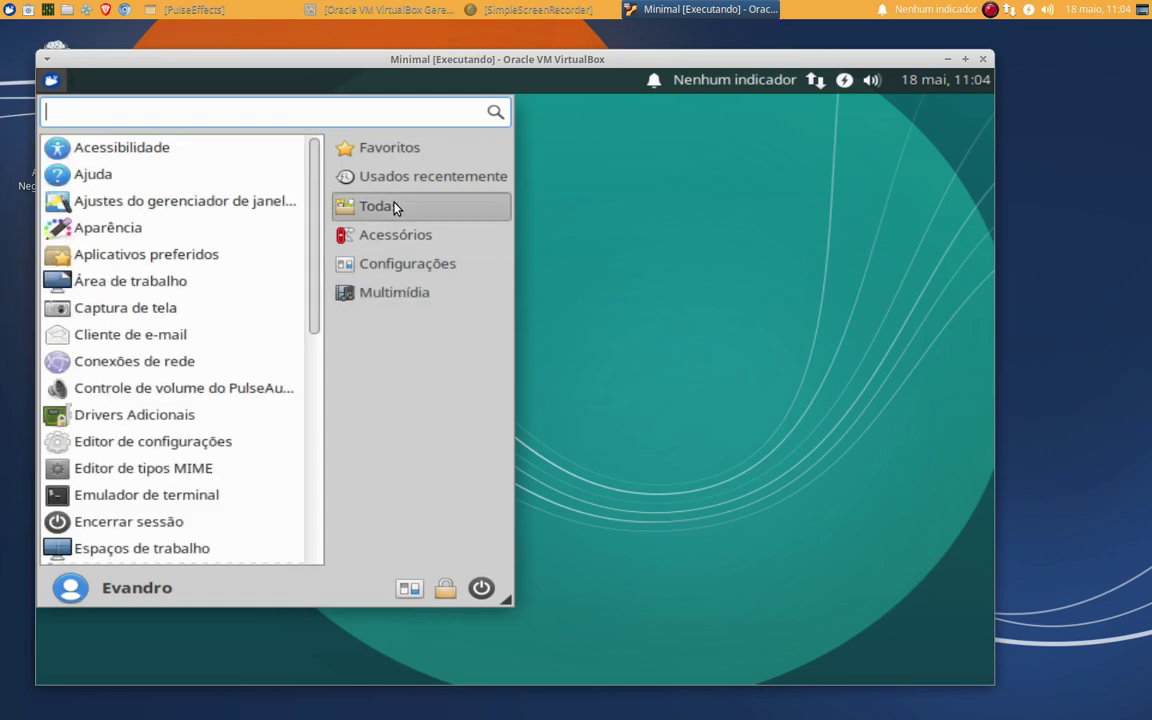
scroll(192, 458, "down", 6)
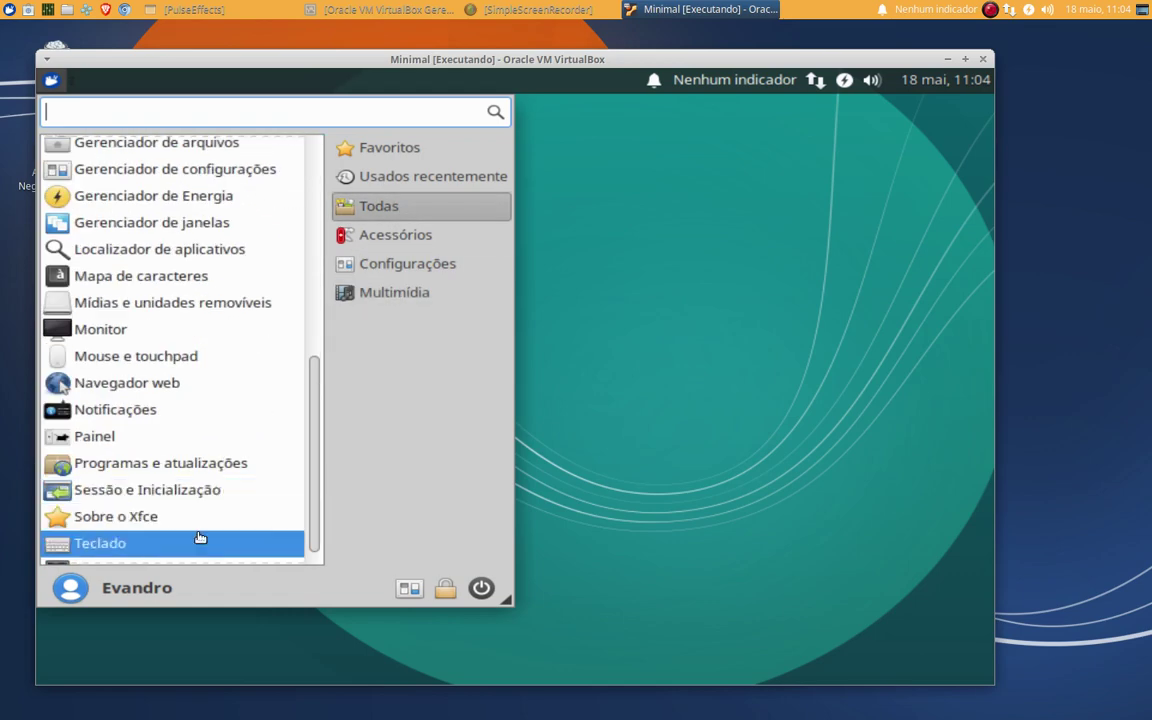
scroll(200, 540, "up", 6)
left_click(606, 290)
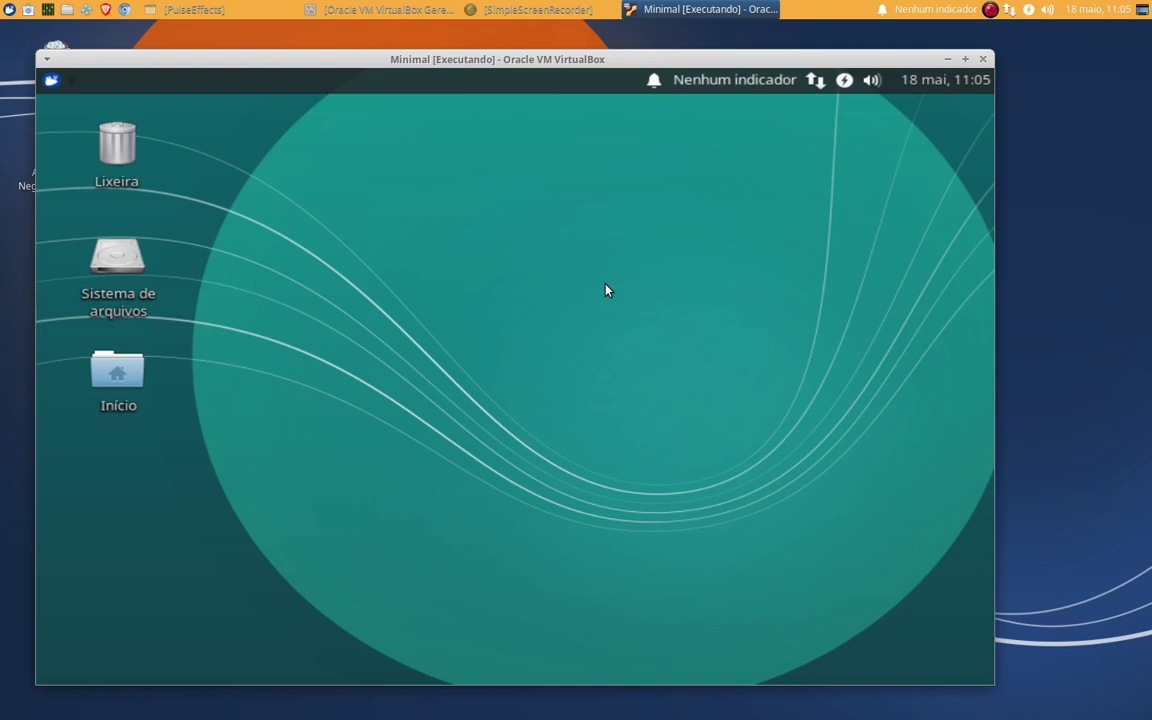
Dismiss the guest desktop's context menu and open a terminal window in the virtual machine
right_click(491, 309)
left_click(497, 328)
key("ctrl+alt+t")
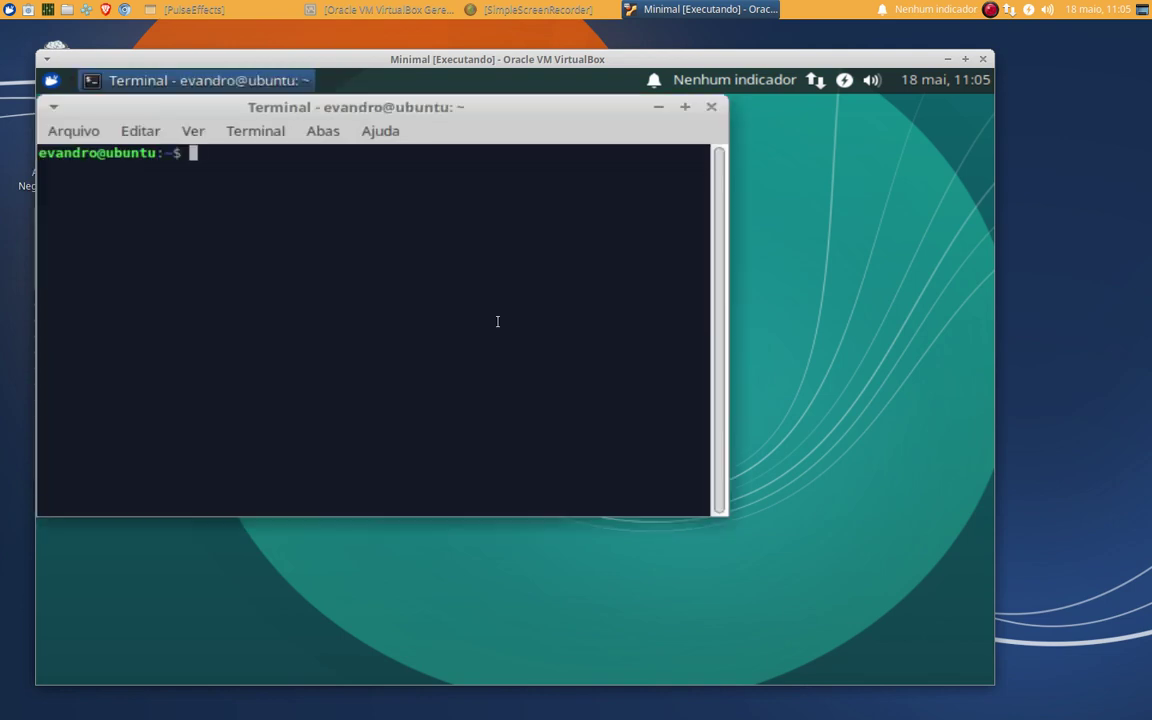
Check the guest's distribution details with the command lsb_release -a, and close the terminal window
type("se")
key("BackSpace")
key("BackSpace")
type("u")
key("BackSpace")
type("lsb")
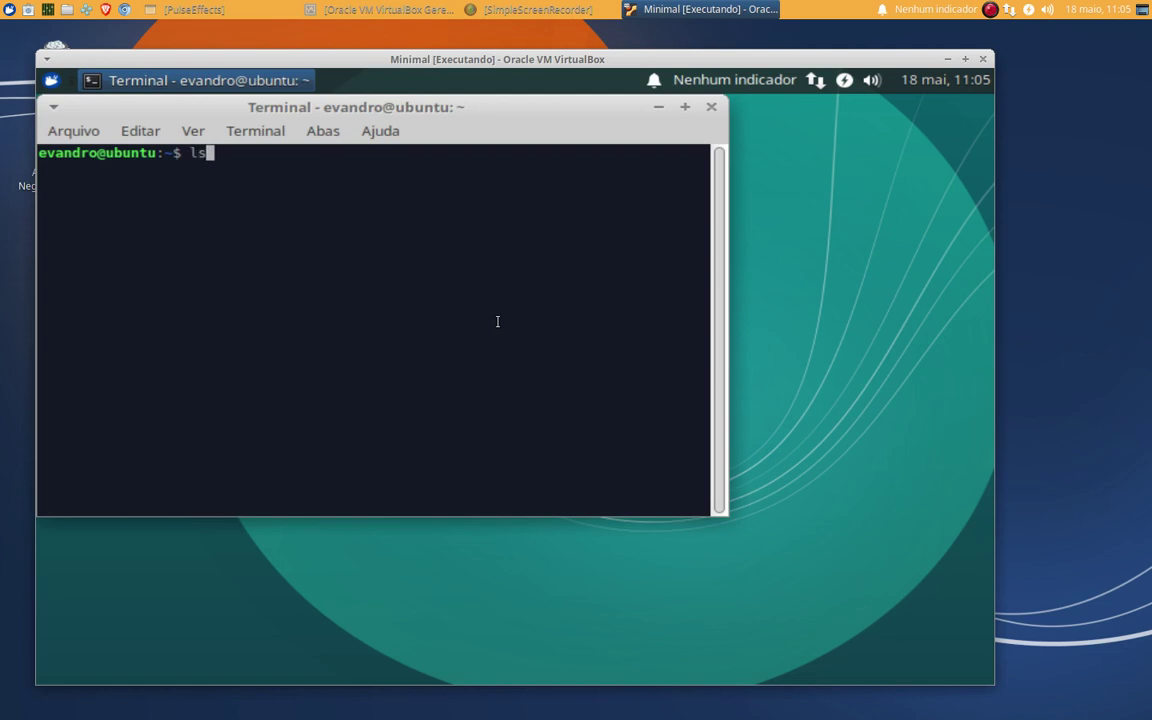
type("_releaes")
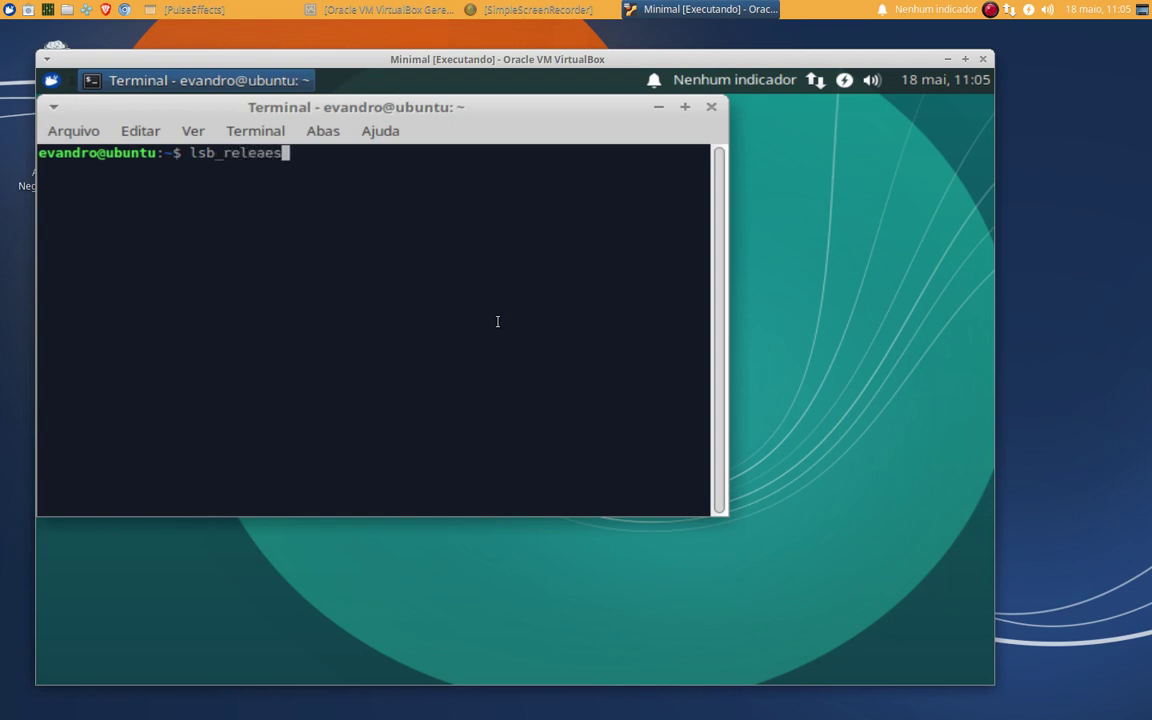
key("BackSpace")
key("BackSpace")
type("se -a")
key("Return")
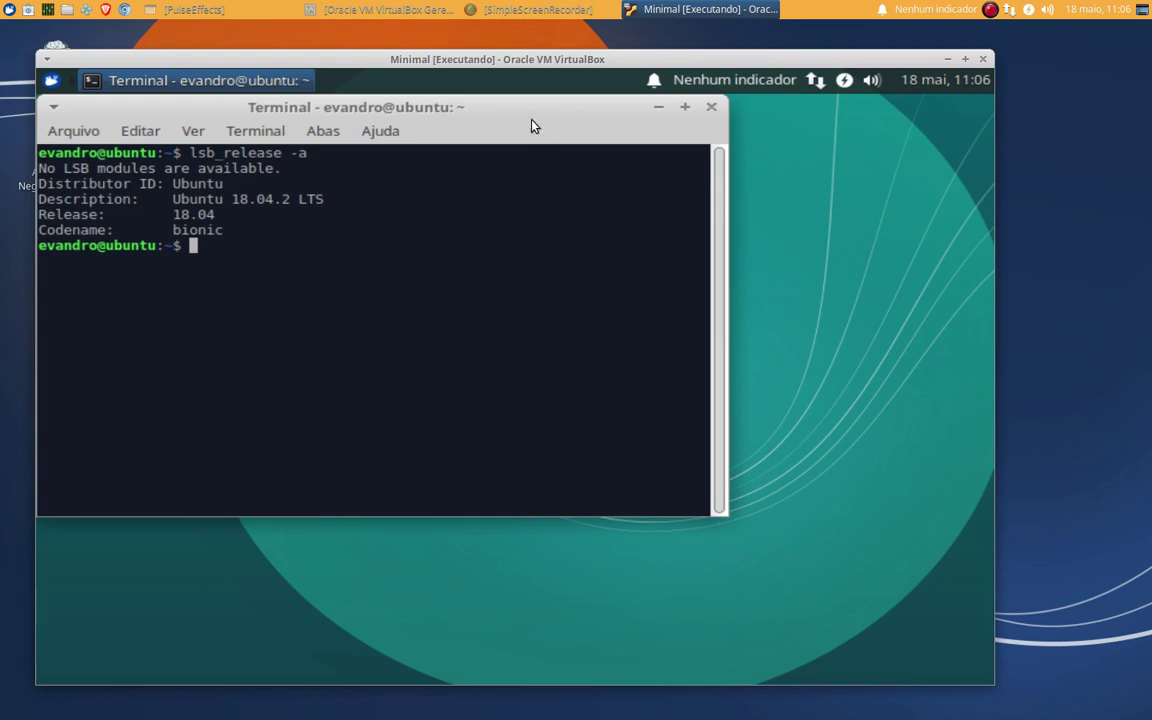
left_click_drag(525, 113, 638, 176)
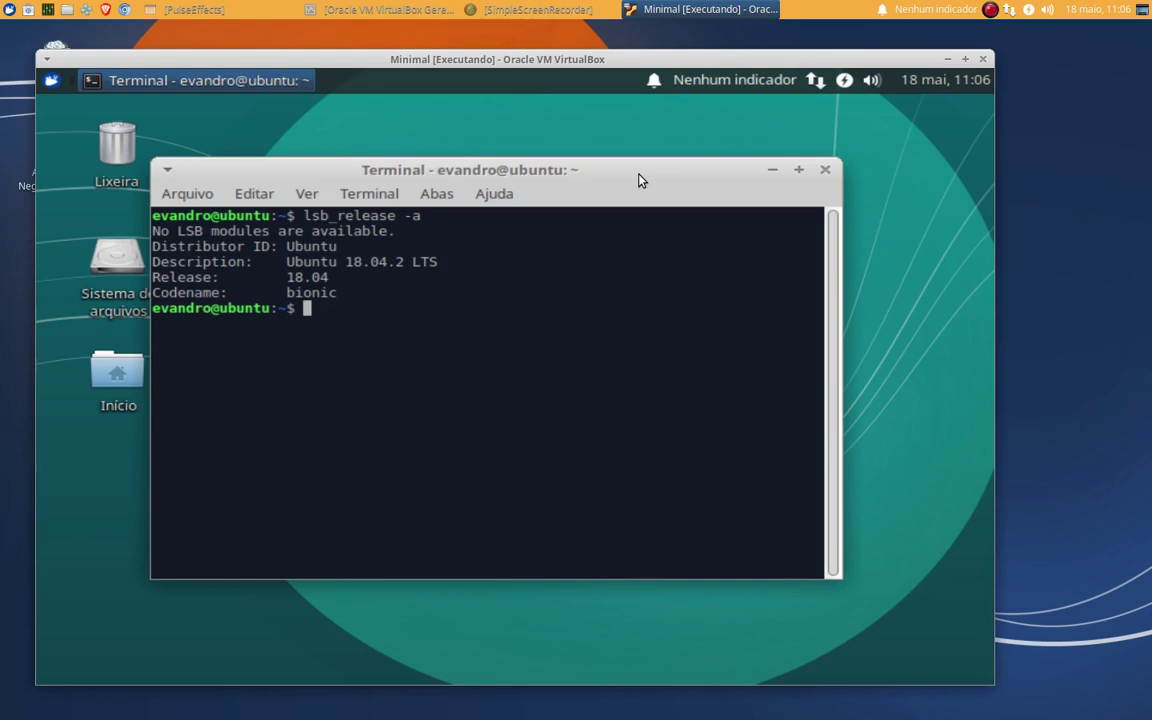
left_click(823, 171)
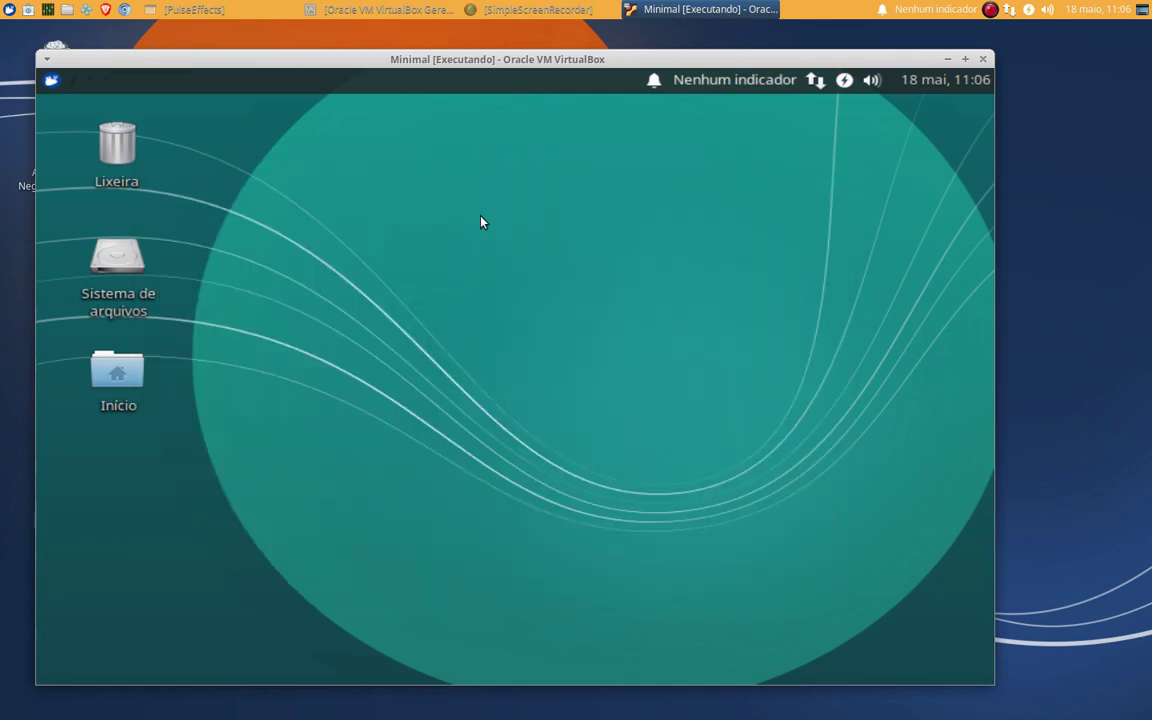
Review the Configurações and Acessórios categories in the guest's applications menu, and close the menu
left_click(51, 80)
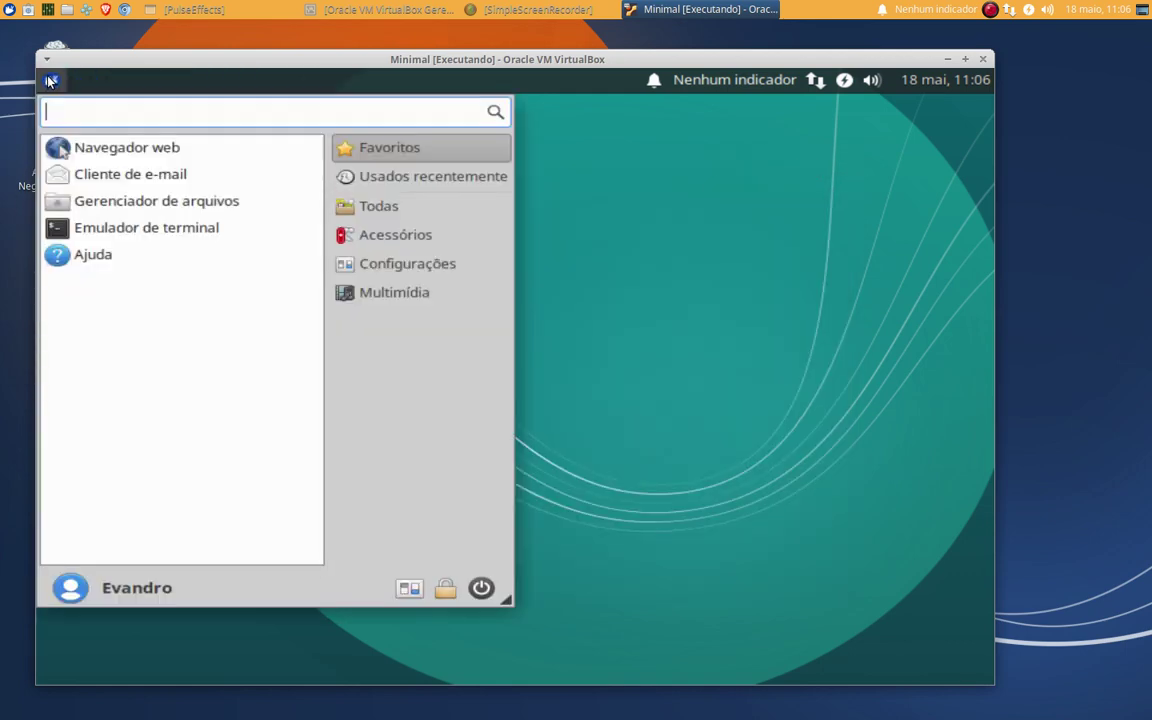
left_click(407, 263)
left_click(395, 234)
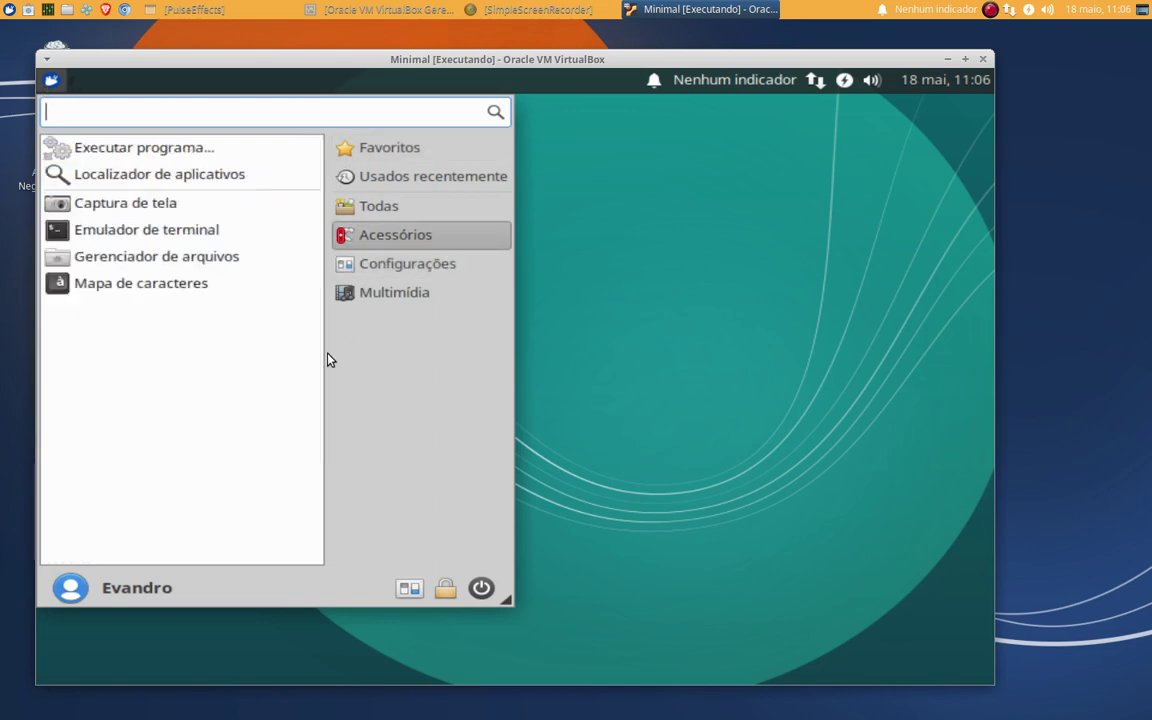
left_click(537, 378)
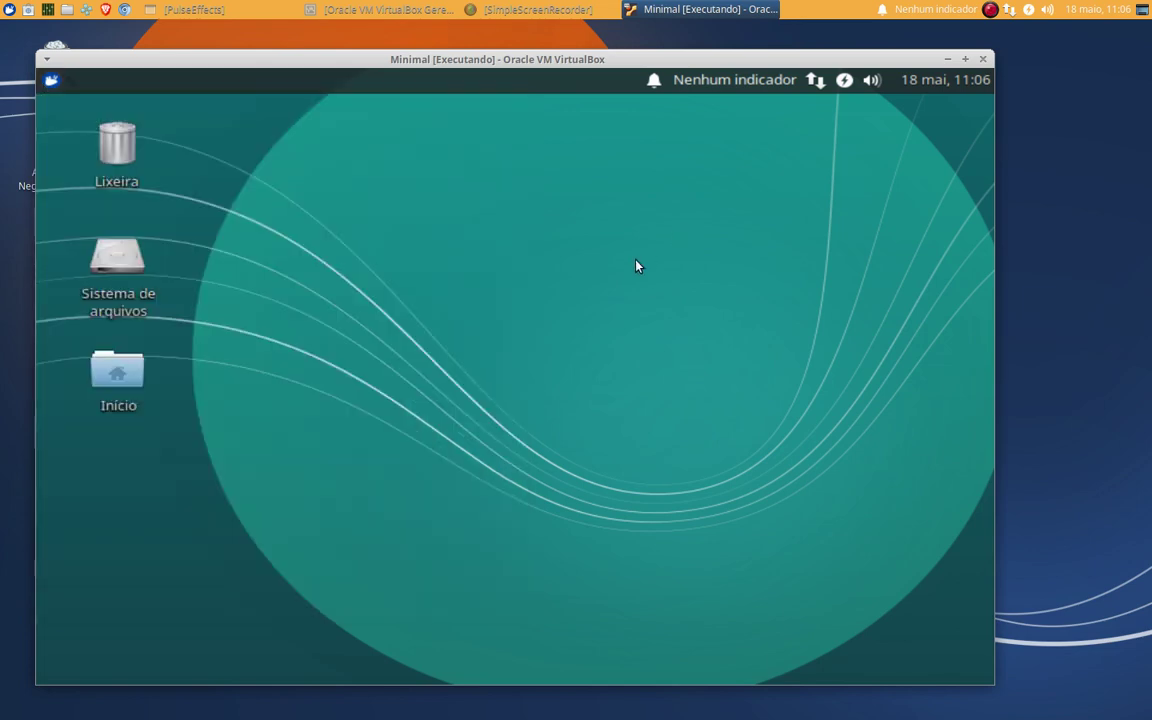
left_click(51, 80)
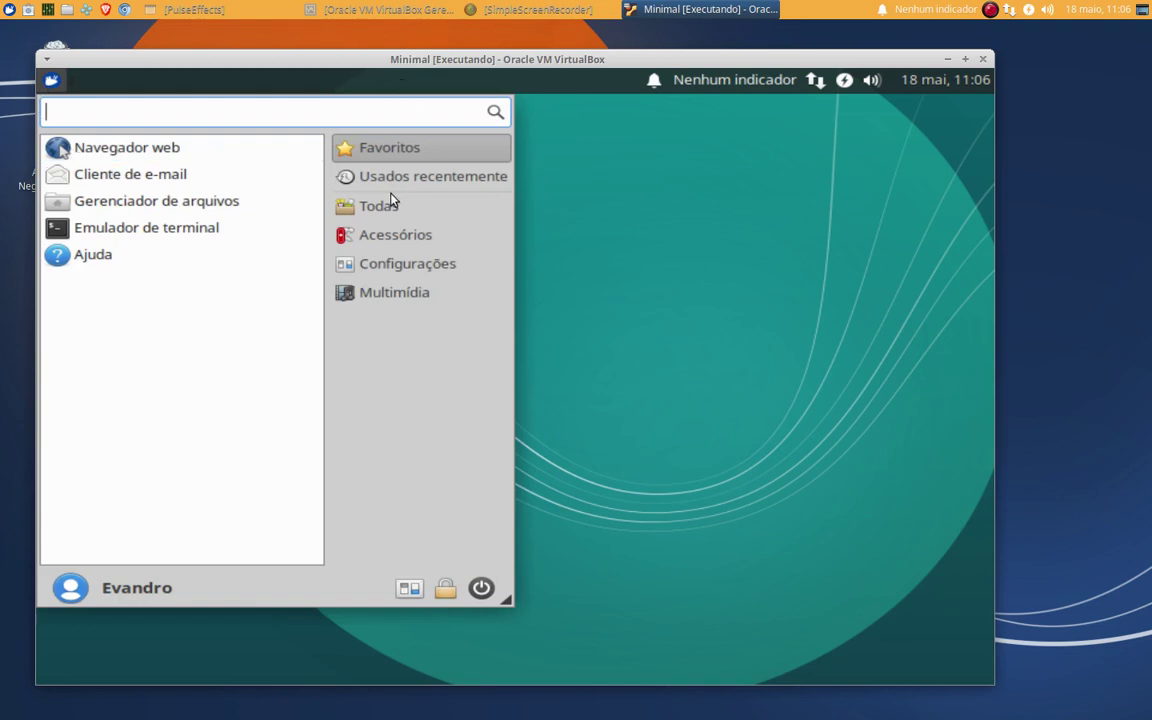
left_click(395, 234)
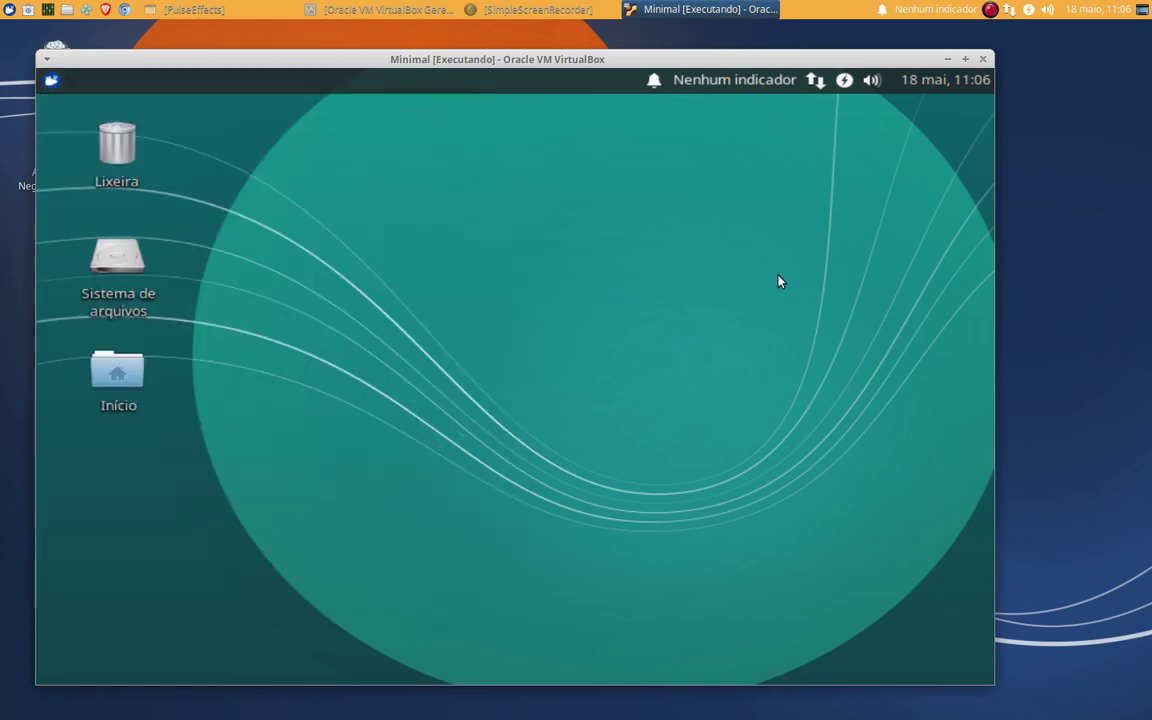
left_click(779, 280)
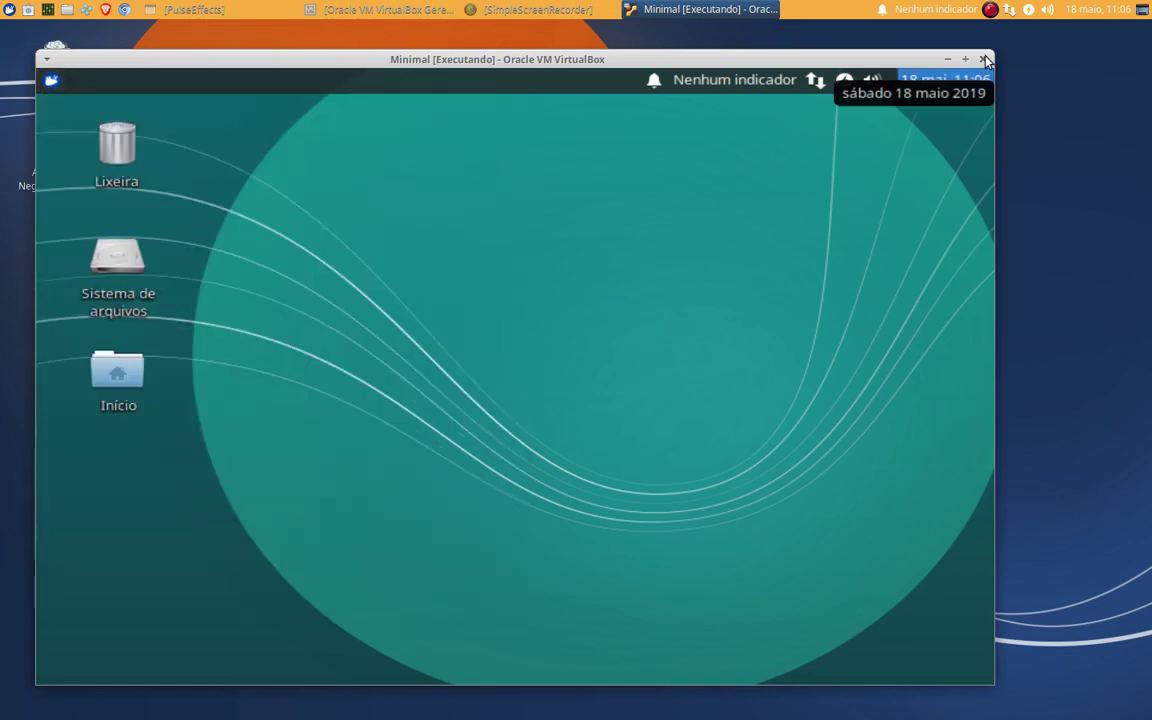
Shut down the Xubuntu guest from its session dialog with the Desligar option
left_click(51, 80)
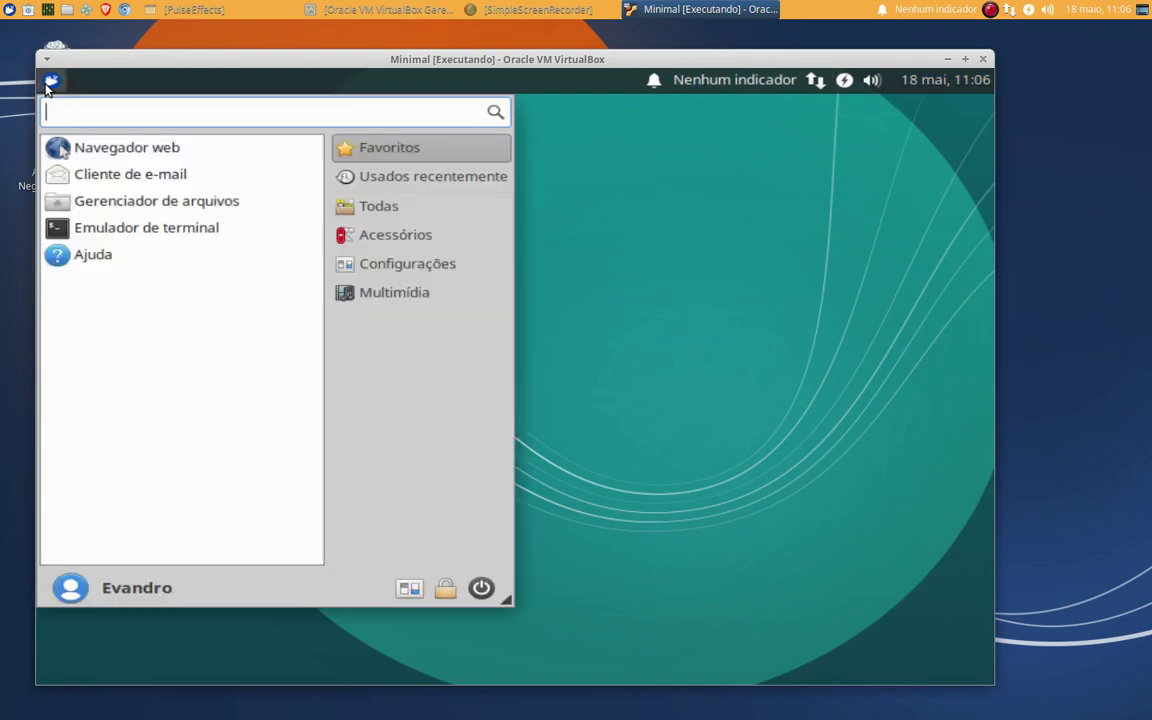
left_click(482, 589)
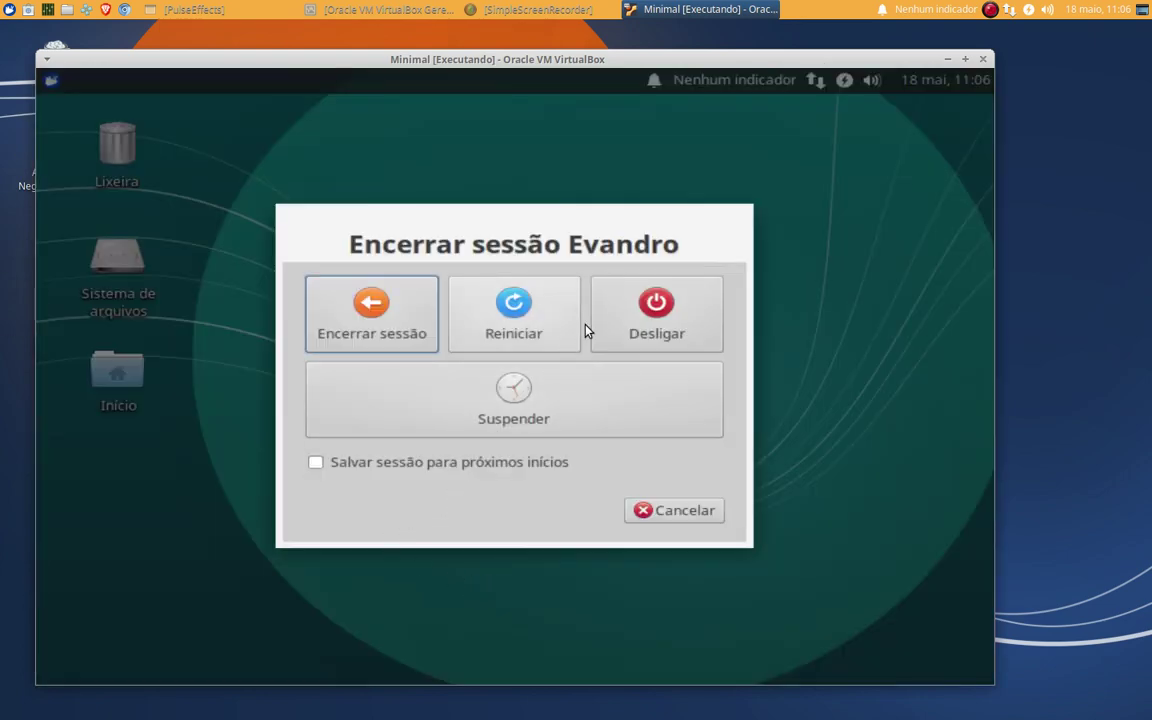
left_click(637, 318)
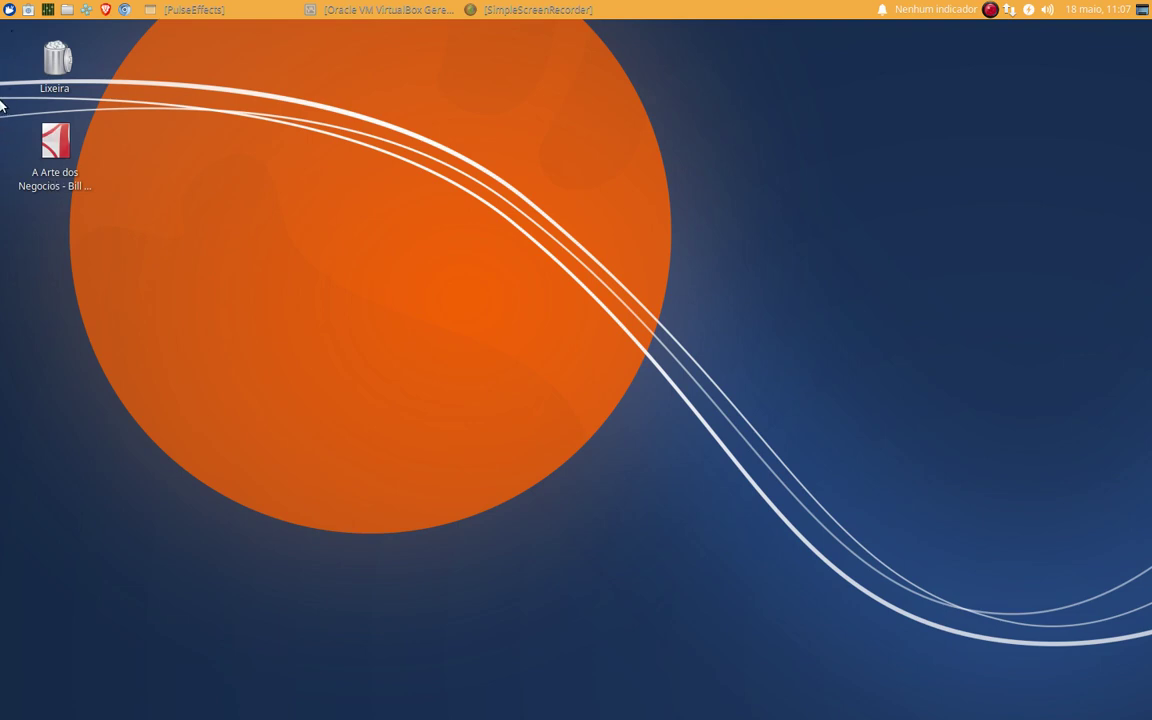
left_click(7, 10)
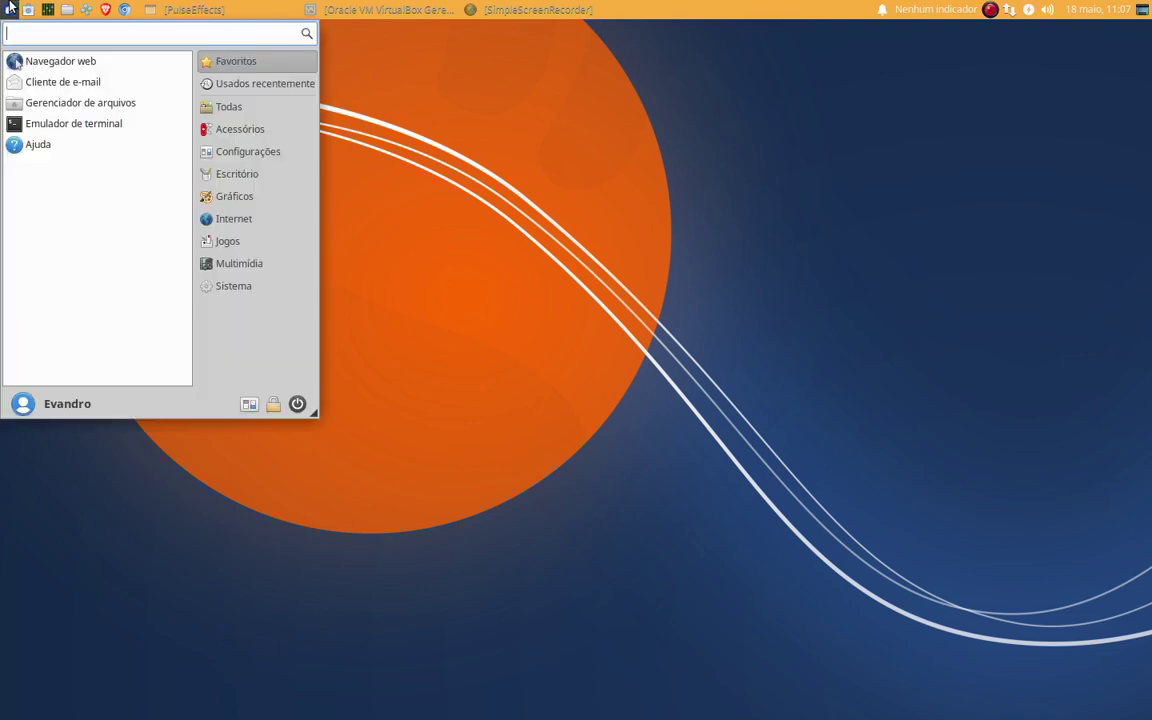
left_click(9, 9)
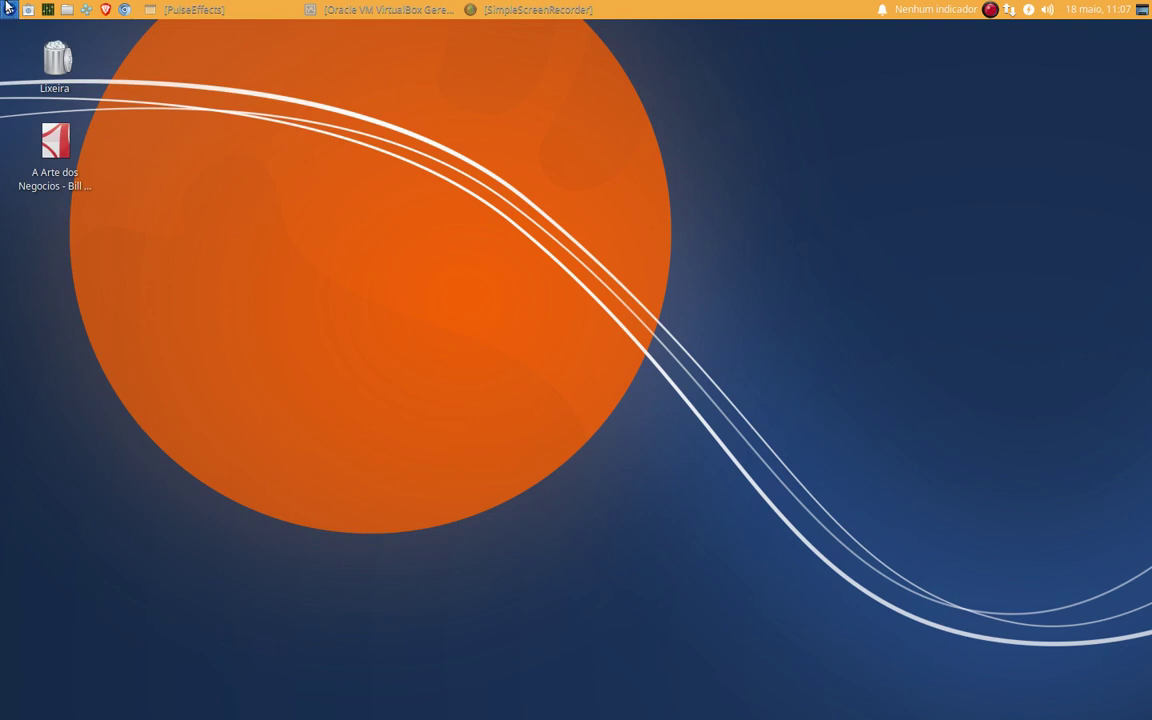
left_click(9, 9)
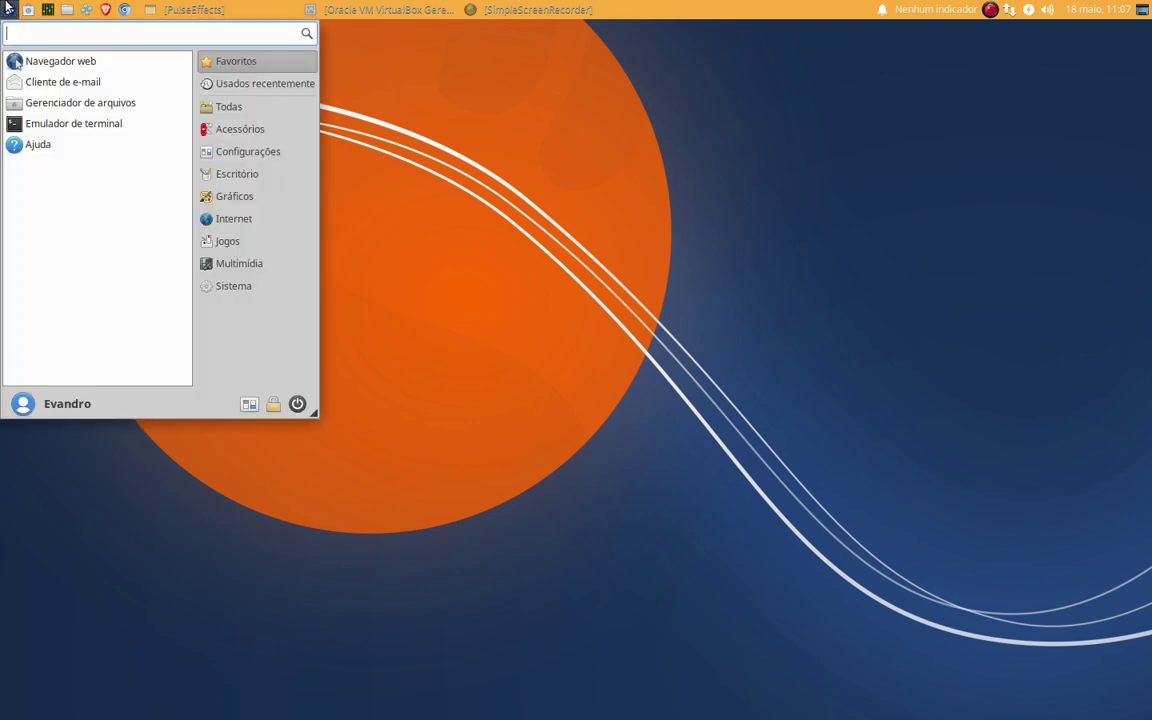
left_click(8, 10)
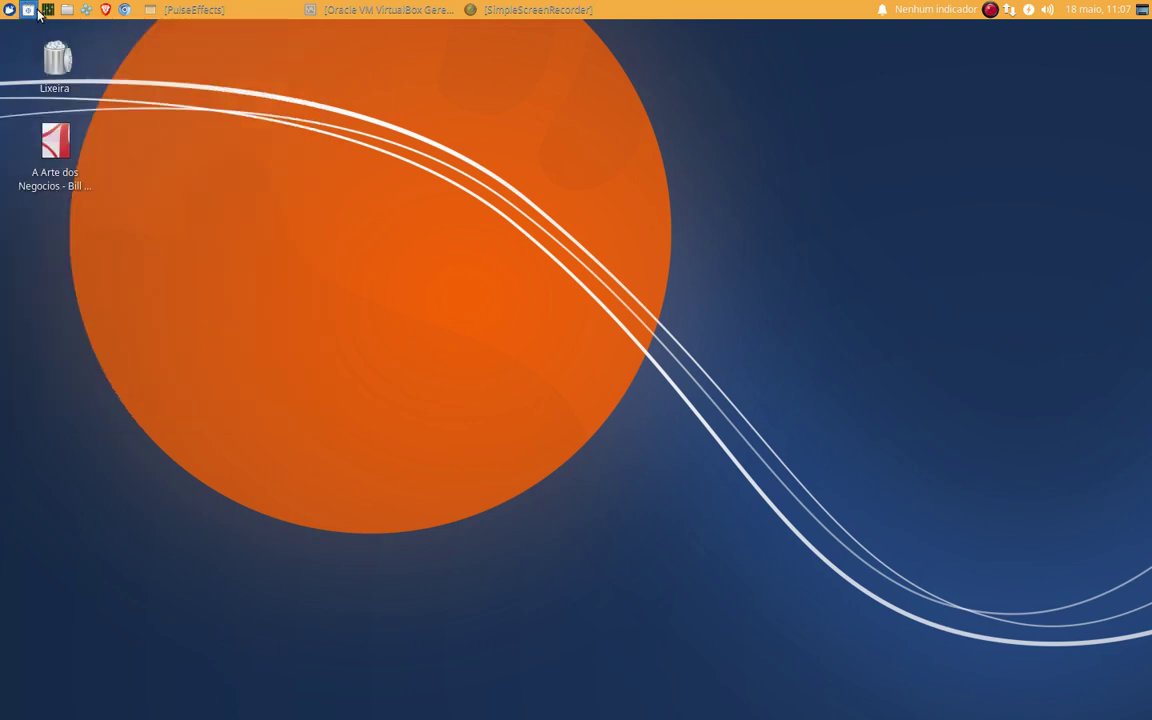
Restore the PulseEffects window on the host desktop and move it higher on the screen
left_click(264, 10)
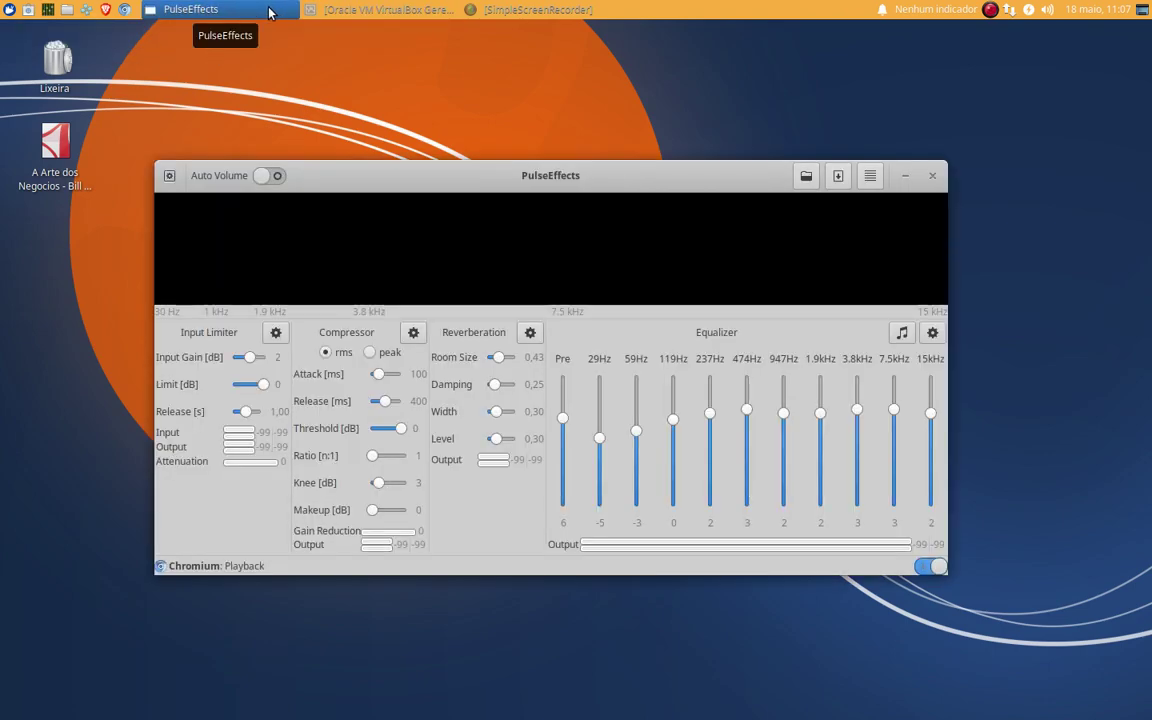
left_click_drag(627, 170, 648, 110)
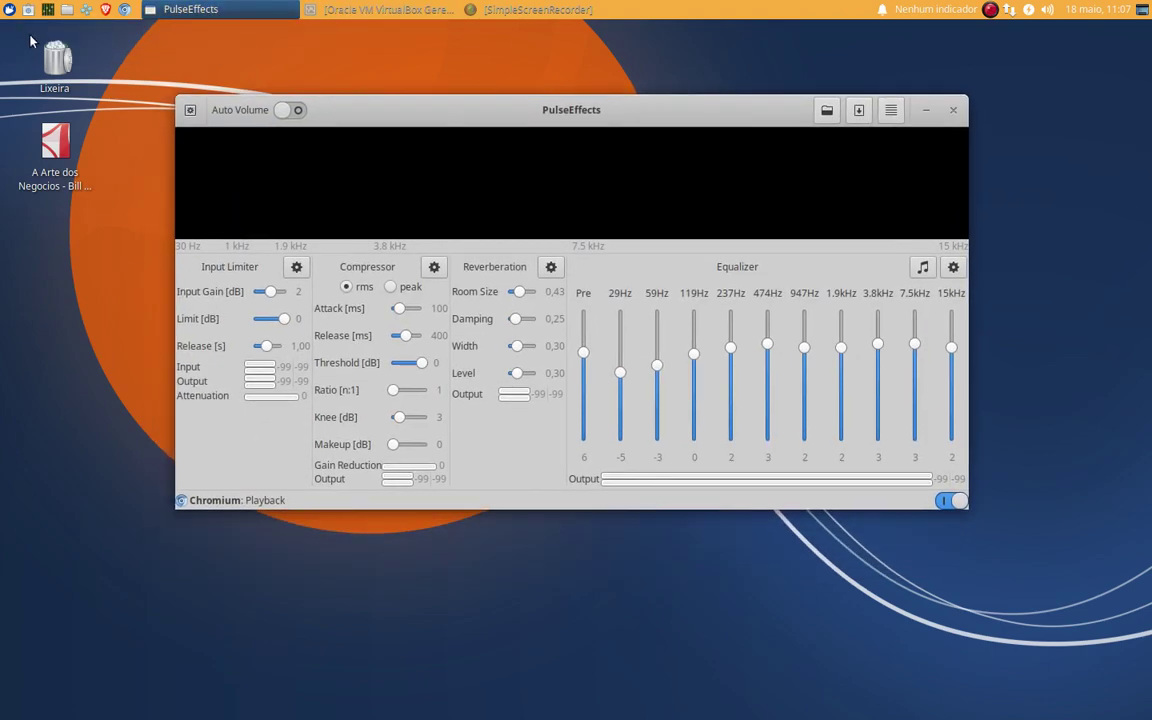
Check which applications the host menu lists under Jogos, and return to the PulseEffects window
left_click(8, 10)
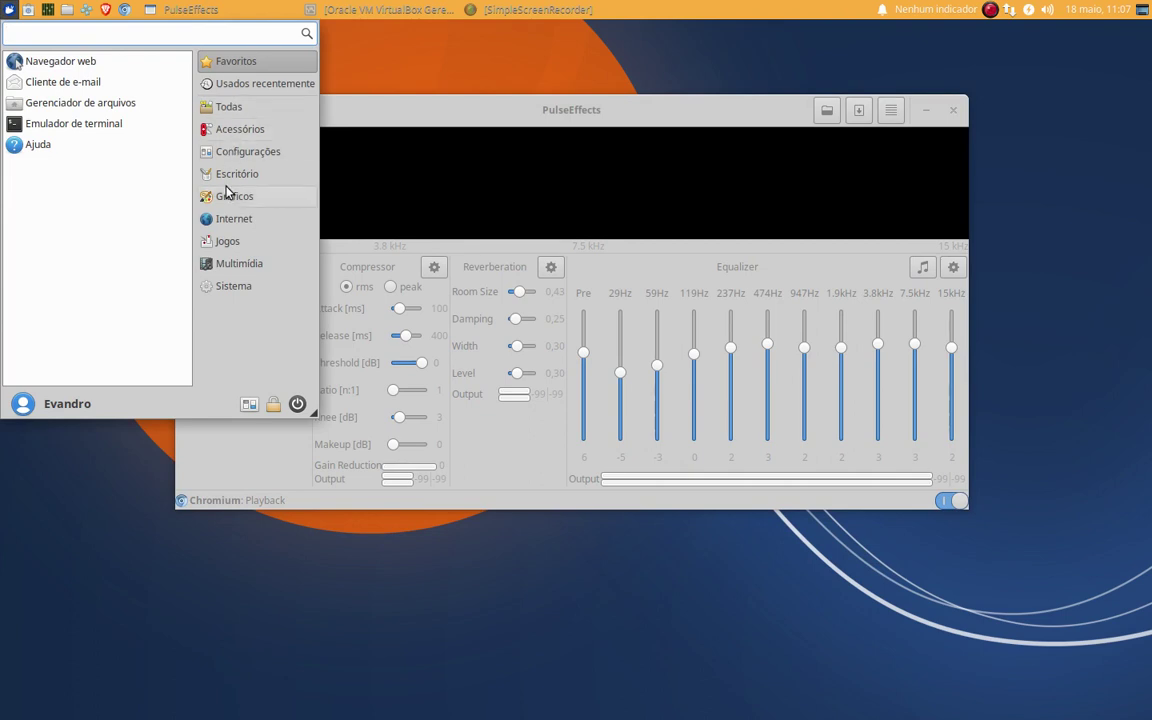
left_click(215, 242)
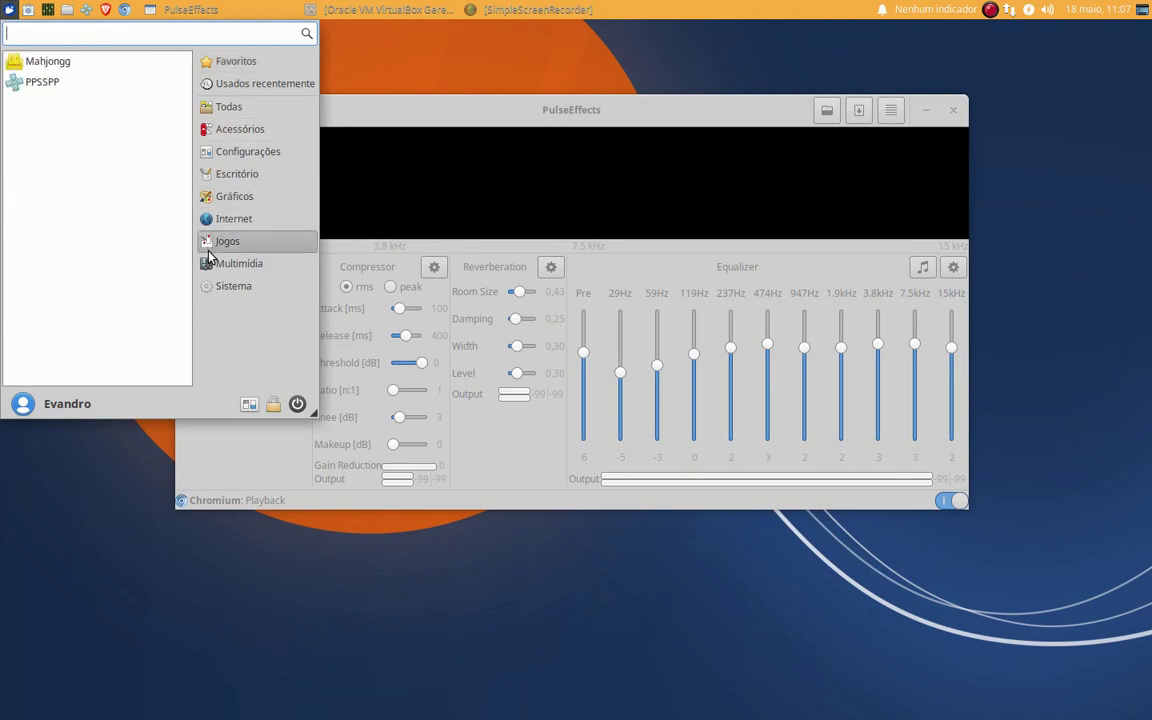
left_click(643, 108)
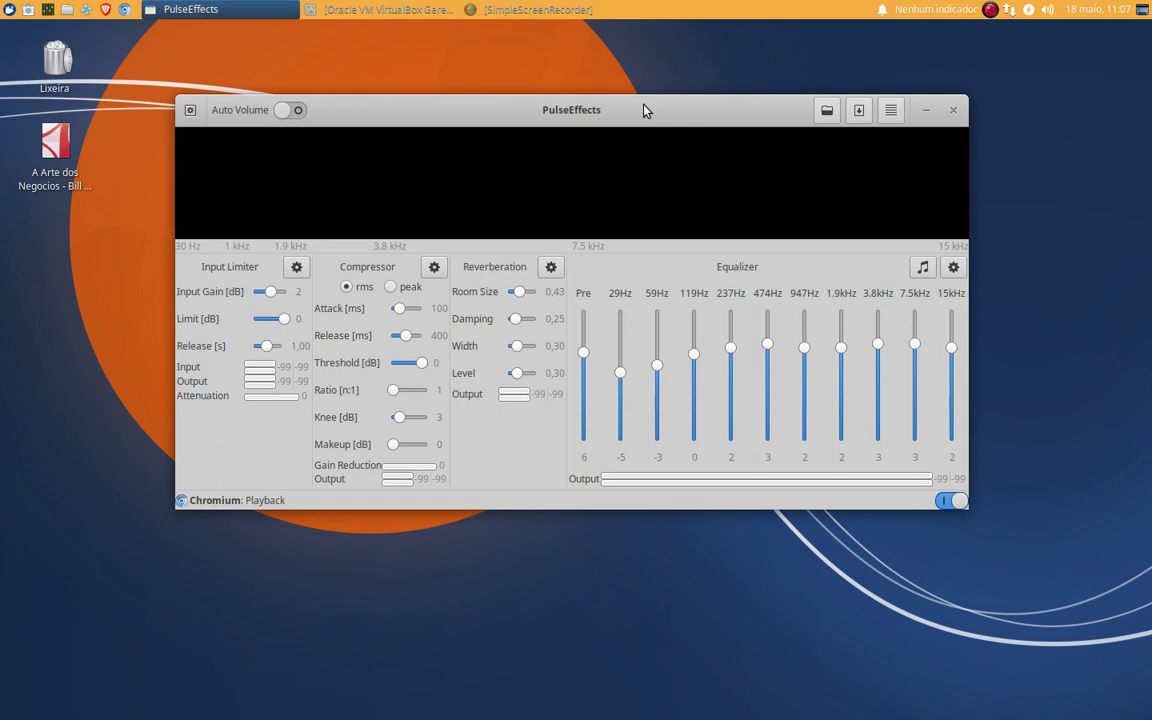
Launch WPS Writer from the Escritório category of the host's applications menu
left_click(7, 10)
left_click(236, 176)
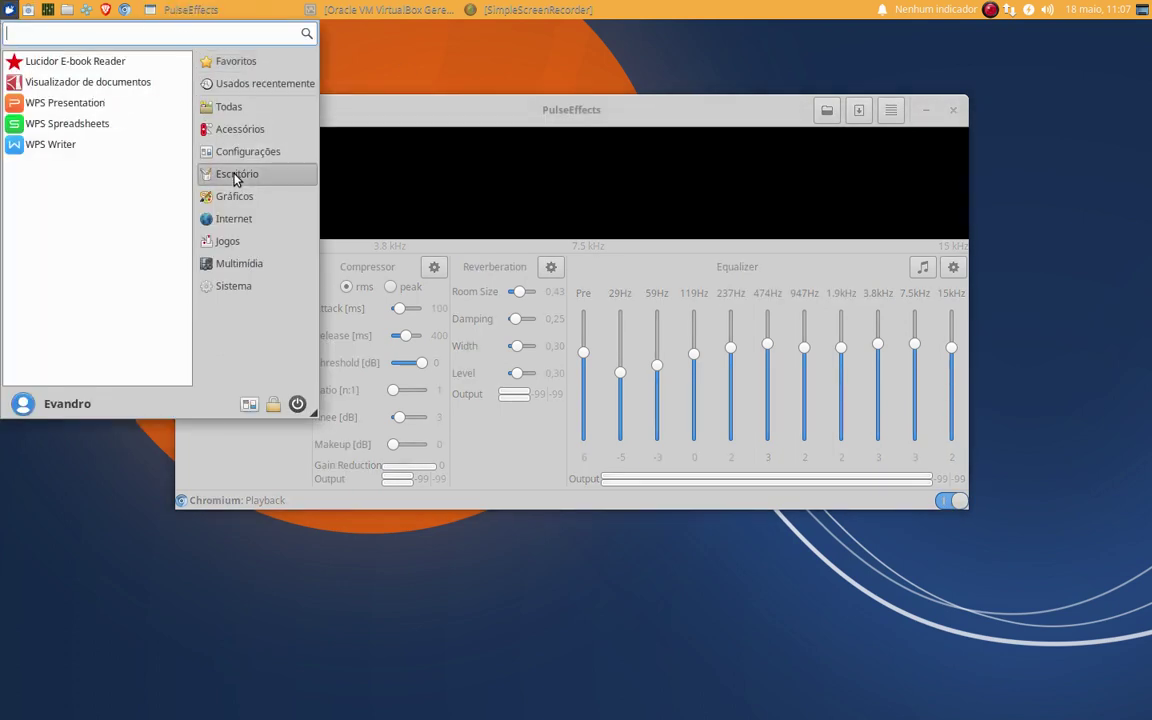
left_click(65, 146)
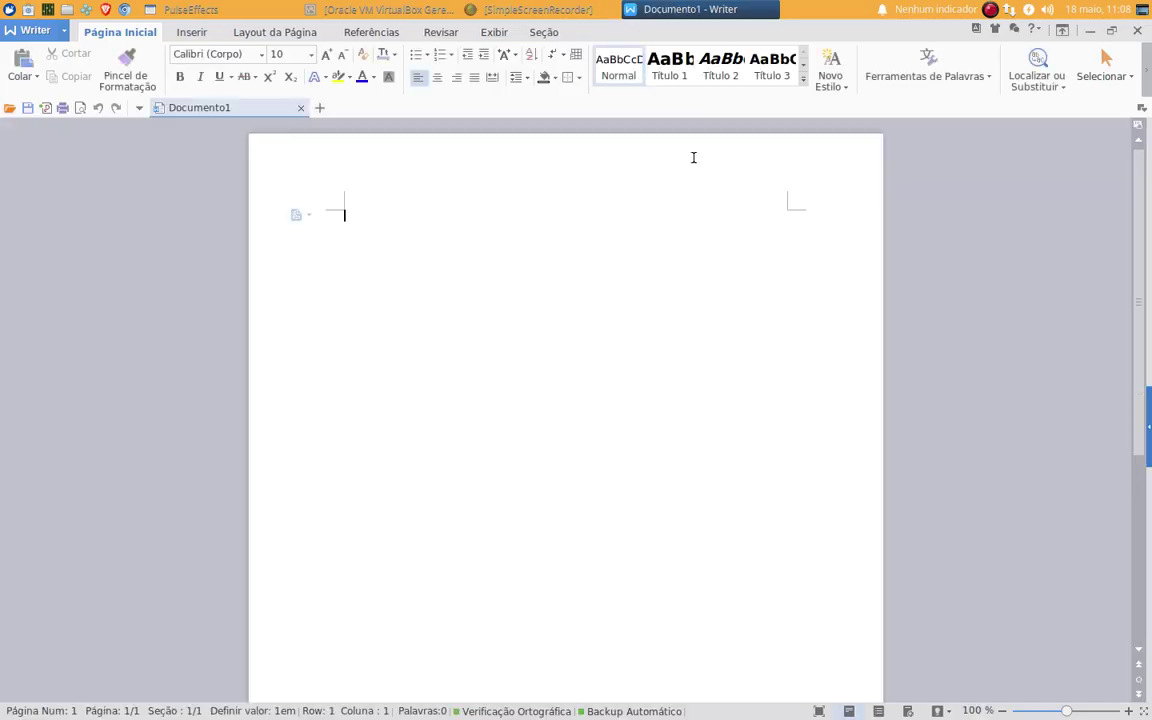
Review Writer's command groups from Inserir through Seção, return to Página Inicial, and close Writer
left_click(190, 34)
left_click(300, 30)
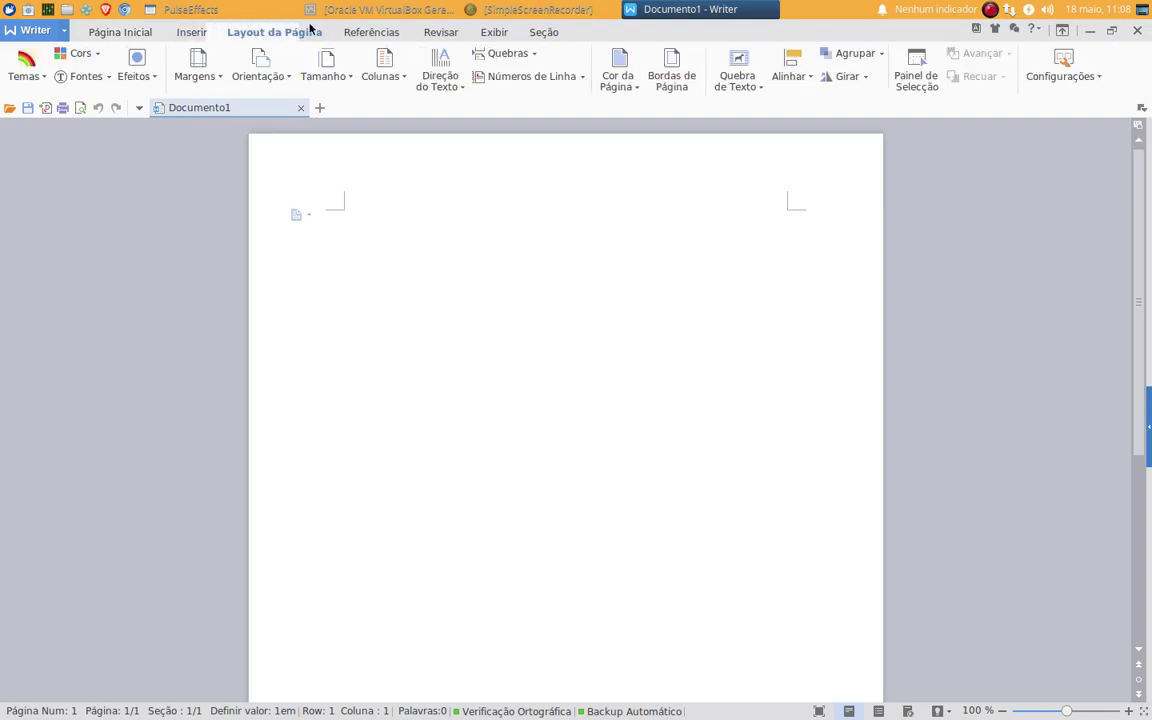
left_click(380, 36)
left_click(448, 36)
left_click(494, 32)
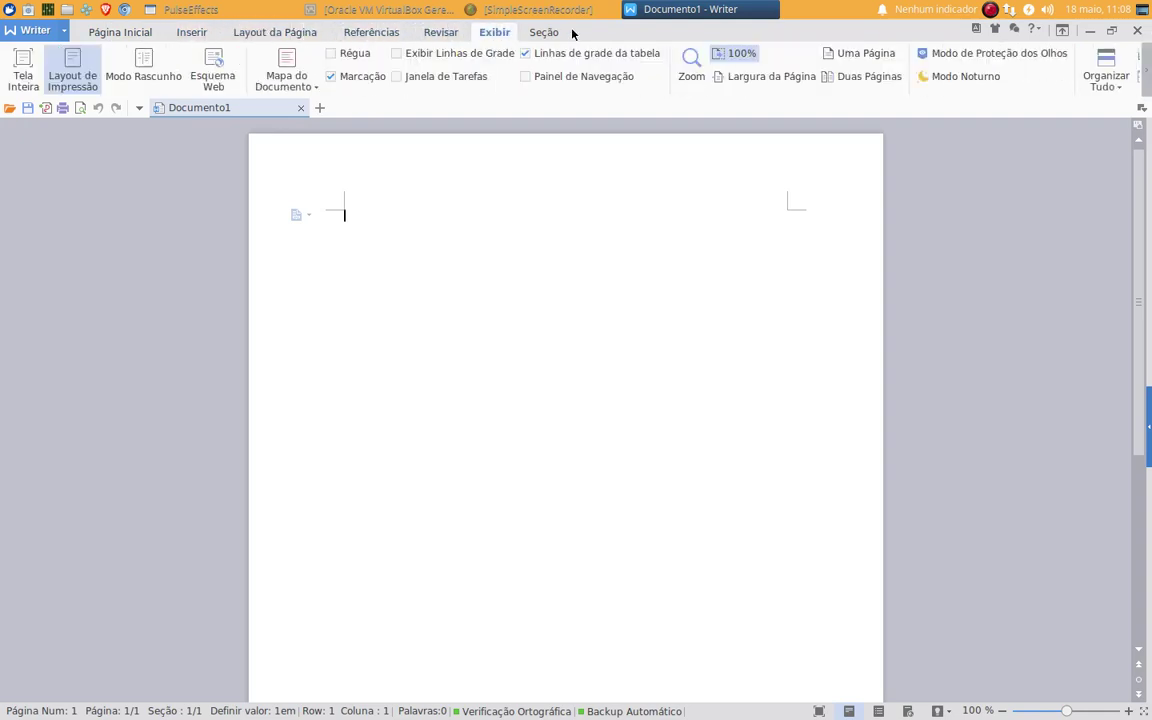
left_click(545, 32)
left_click(119, 36)
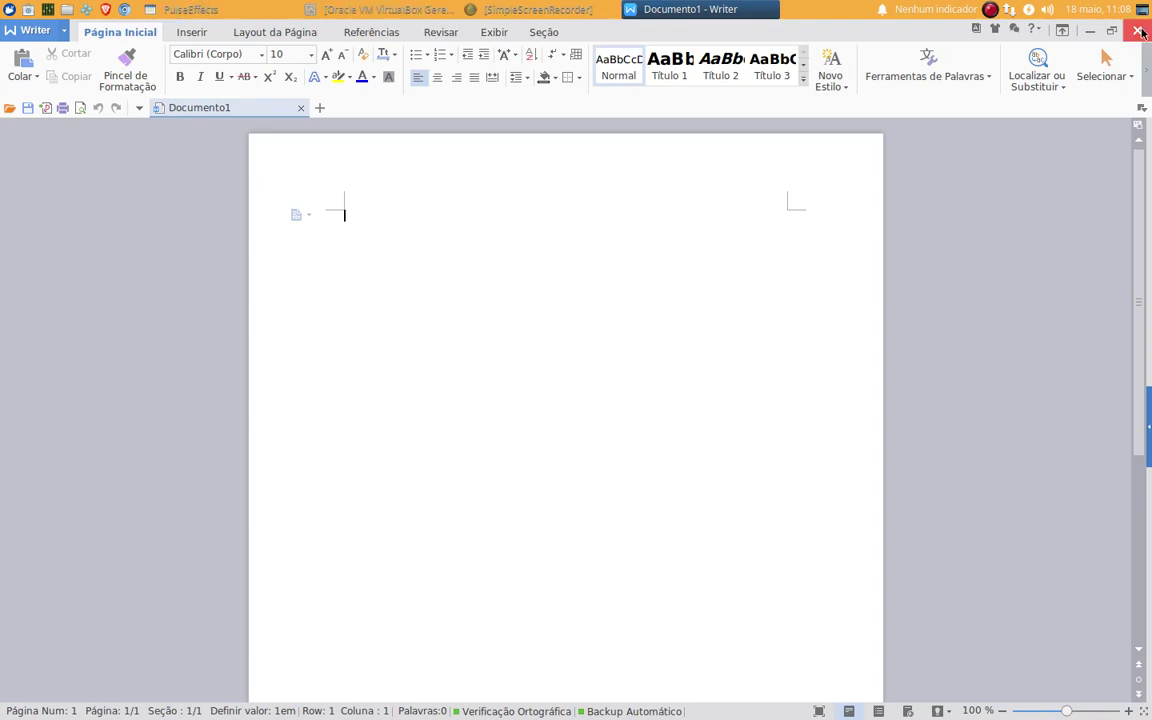
left_click(1139, 32)
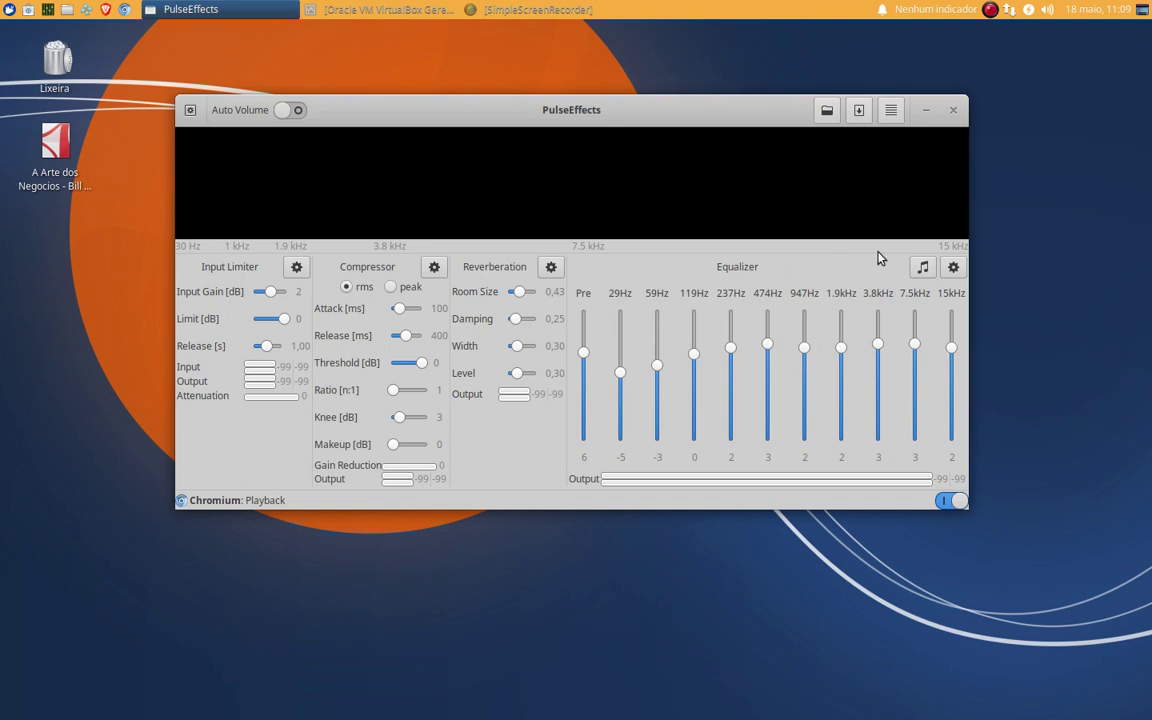
Examine the equalizer and reverberation presets in PulseEffects without choosing any, and close the PulseEffects window
left_click(953, 268)
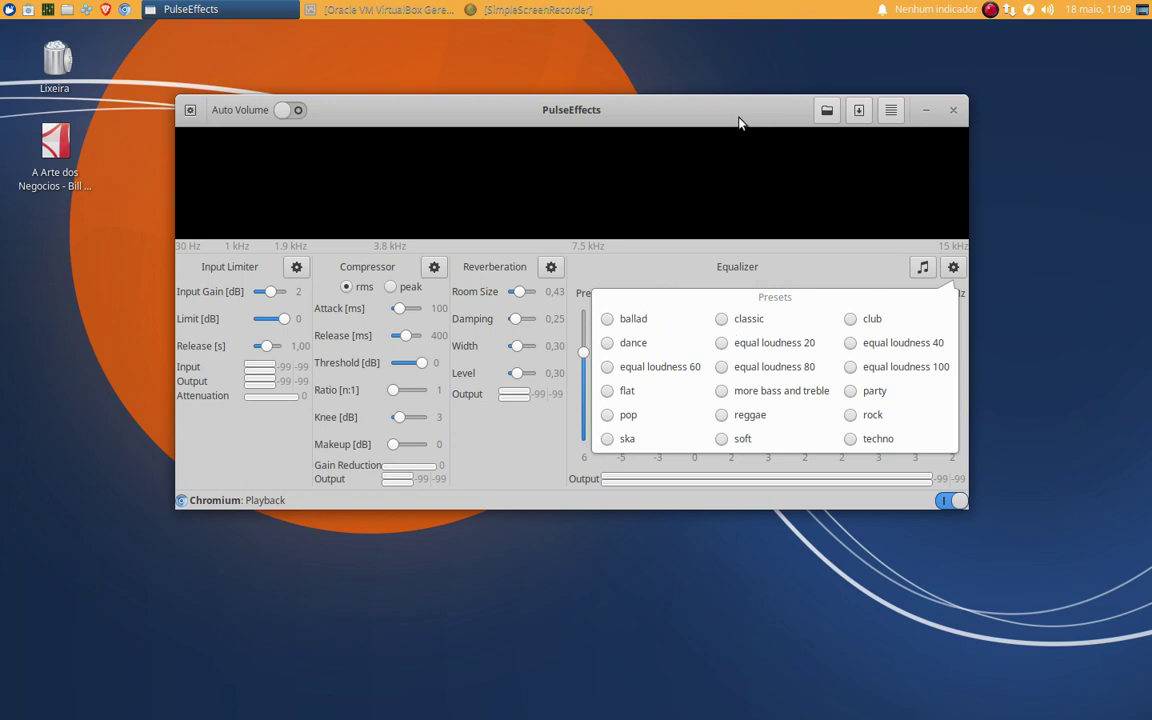
left_click(670, 112)
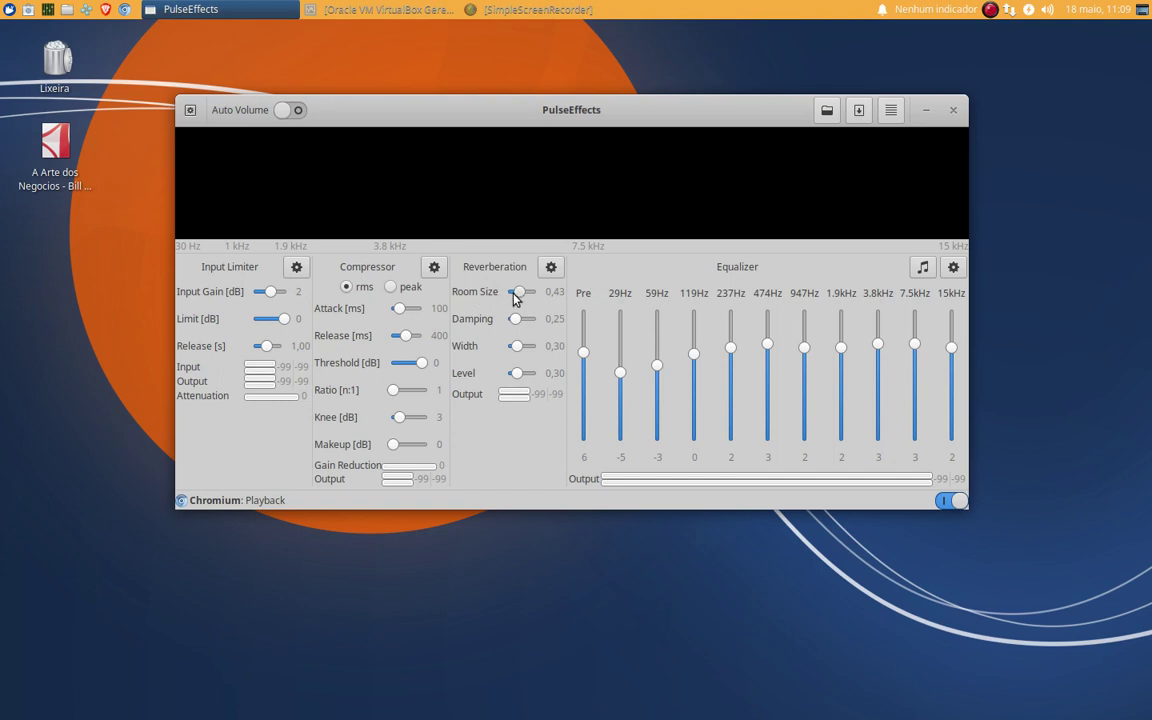
left_click(551, 268)
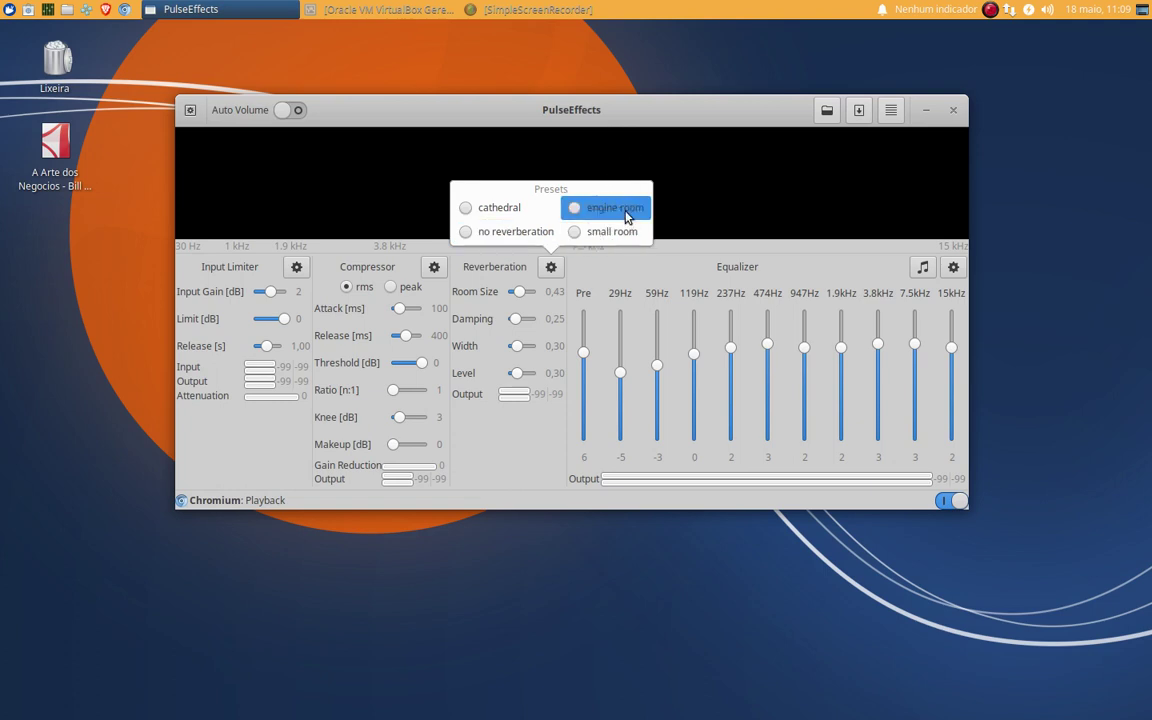
left_click(625, 114)
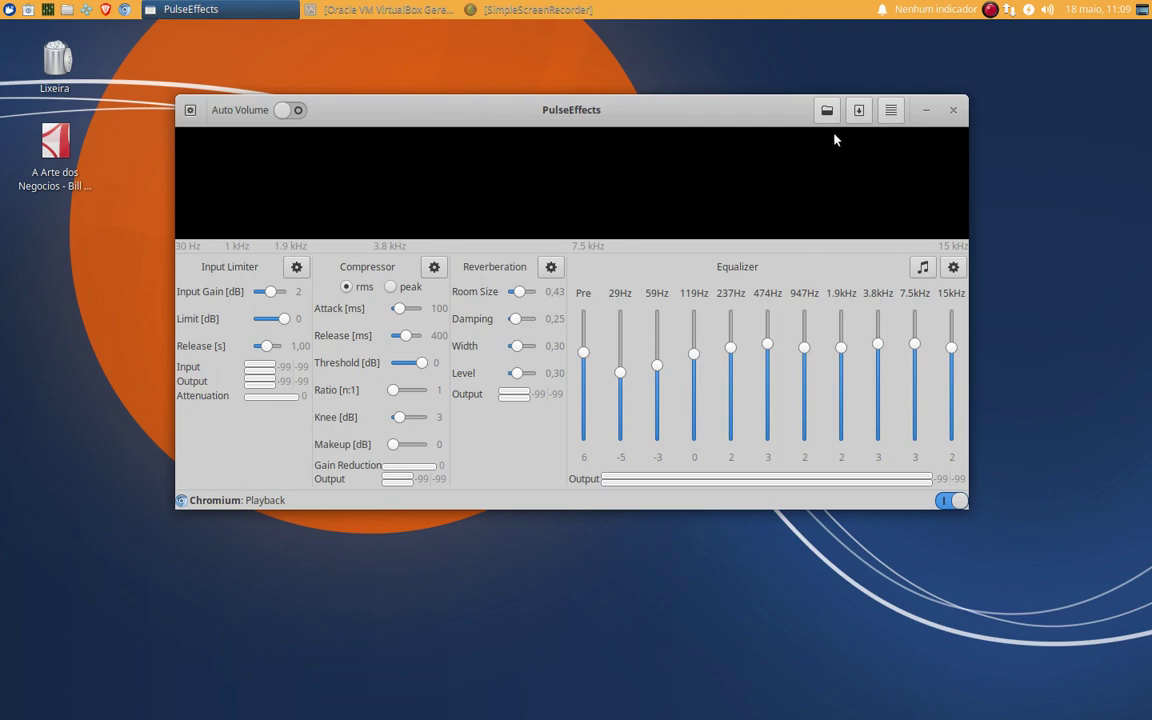
left_click(950, 109)
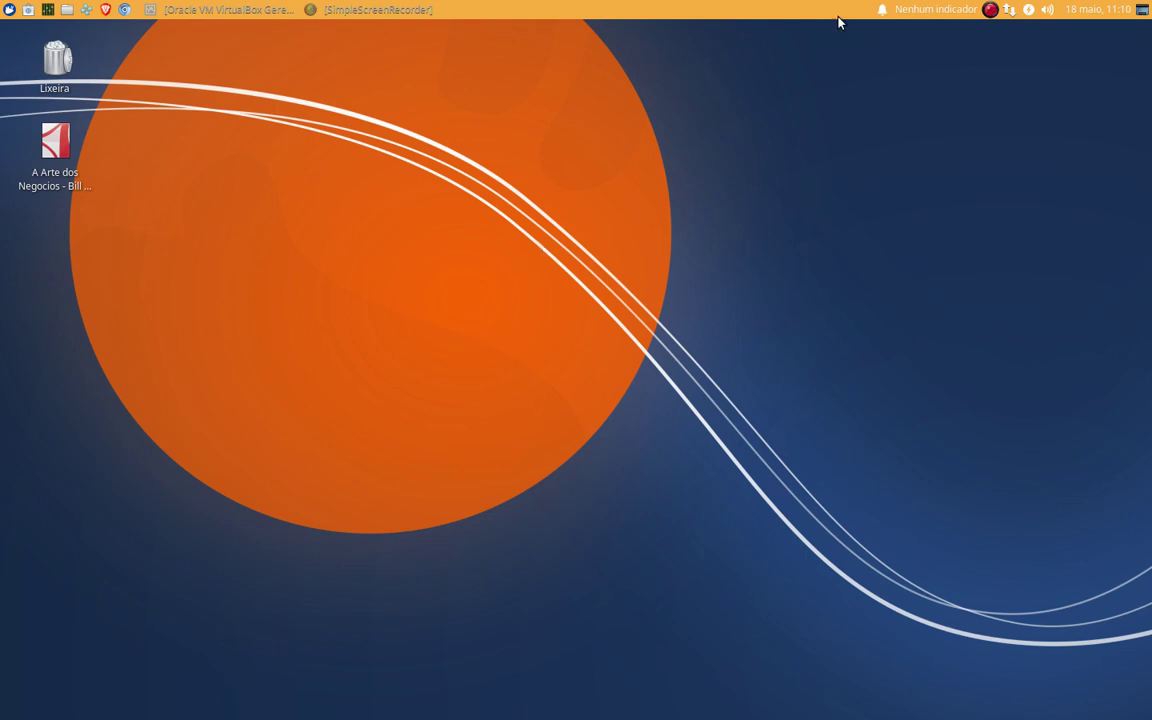
Open the screen recorder's status menu that offers pausing, cancelling or saving the recording
right_click(992, 14)
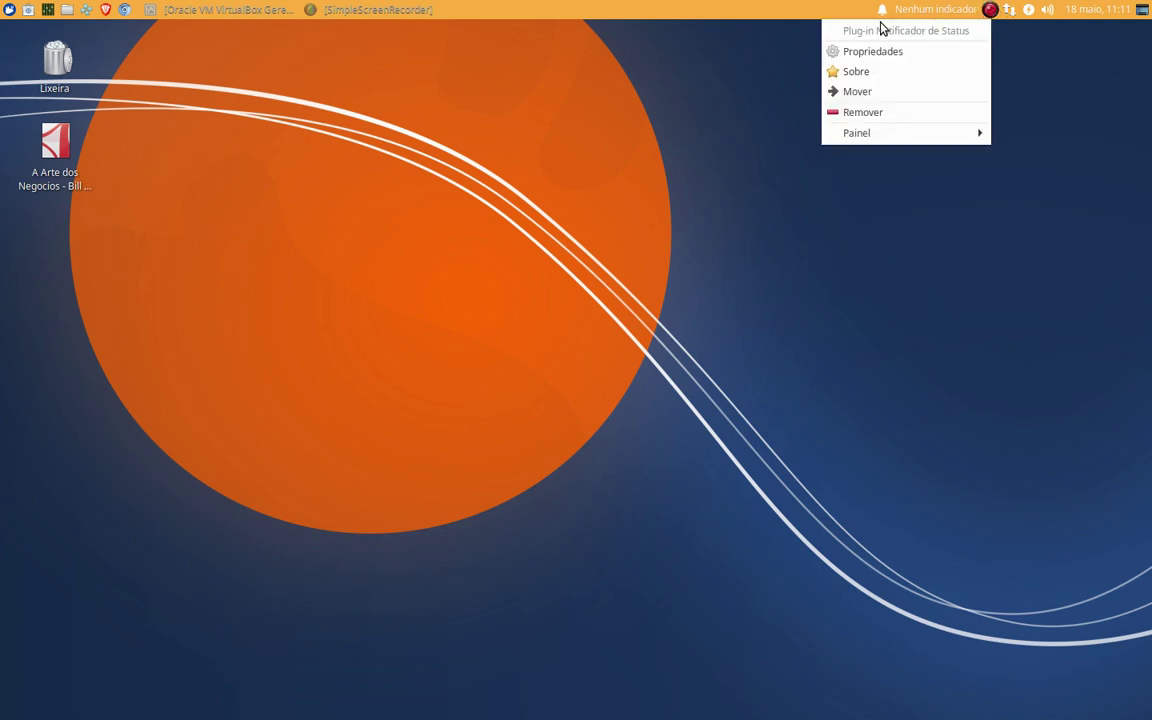
left_click(990, 10)
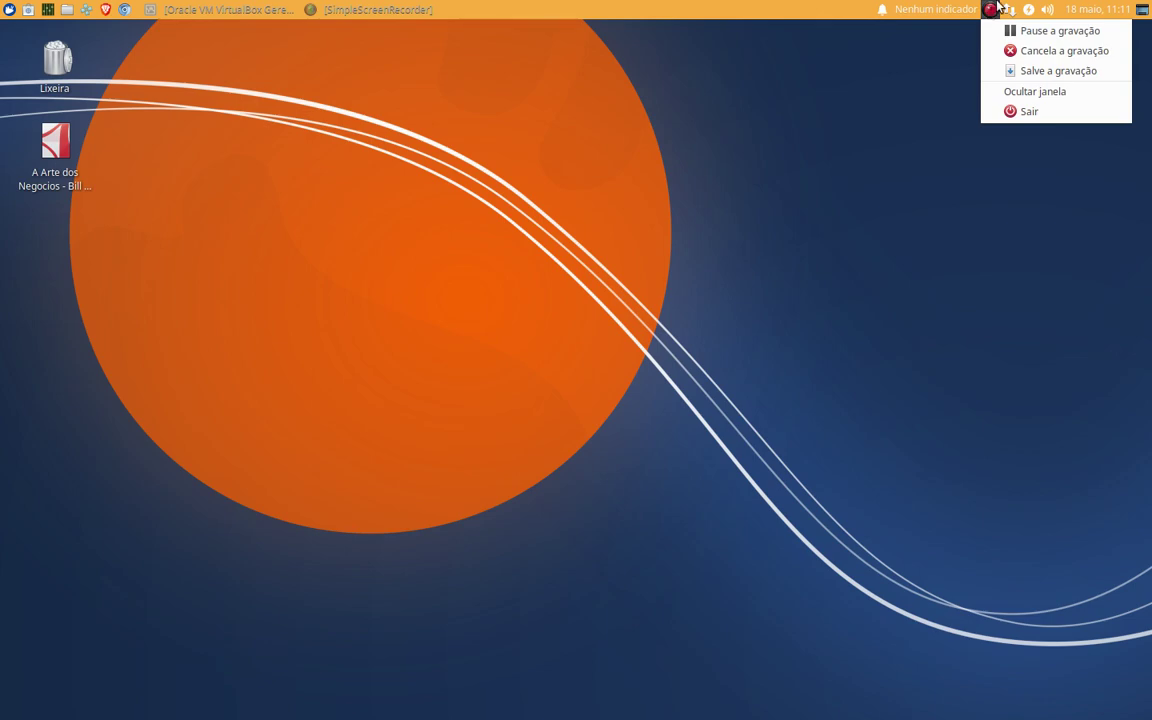